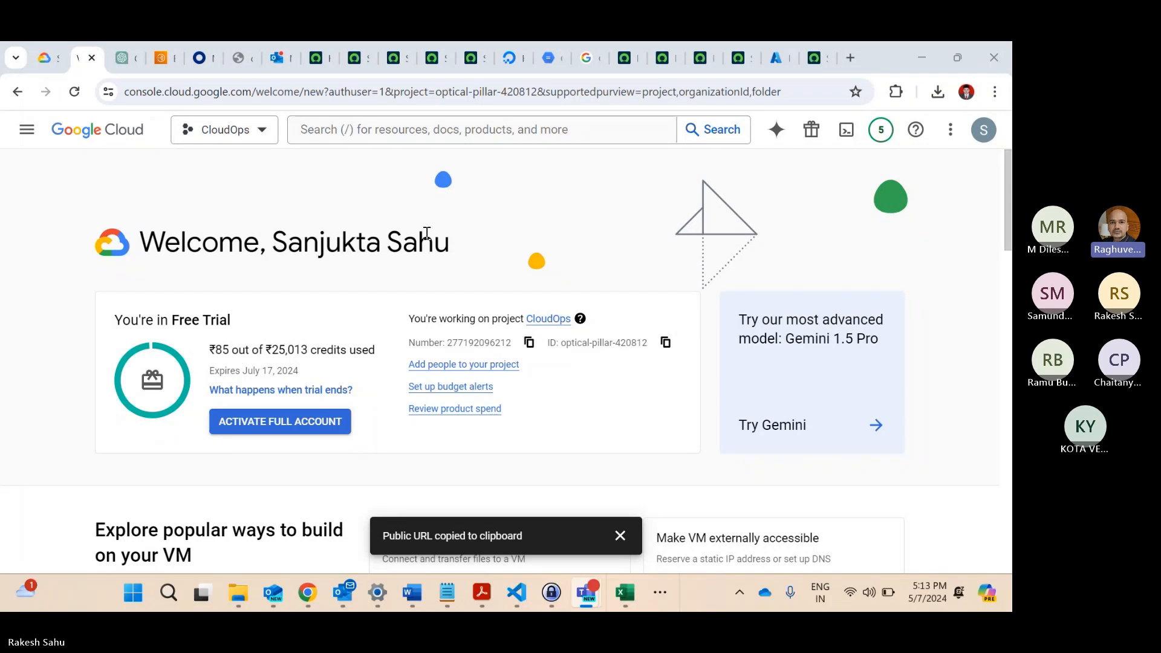
key("XF86MonBrightnessUp")
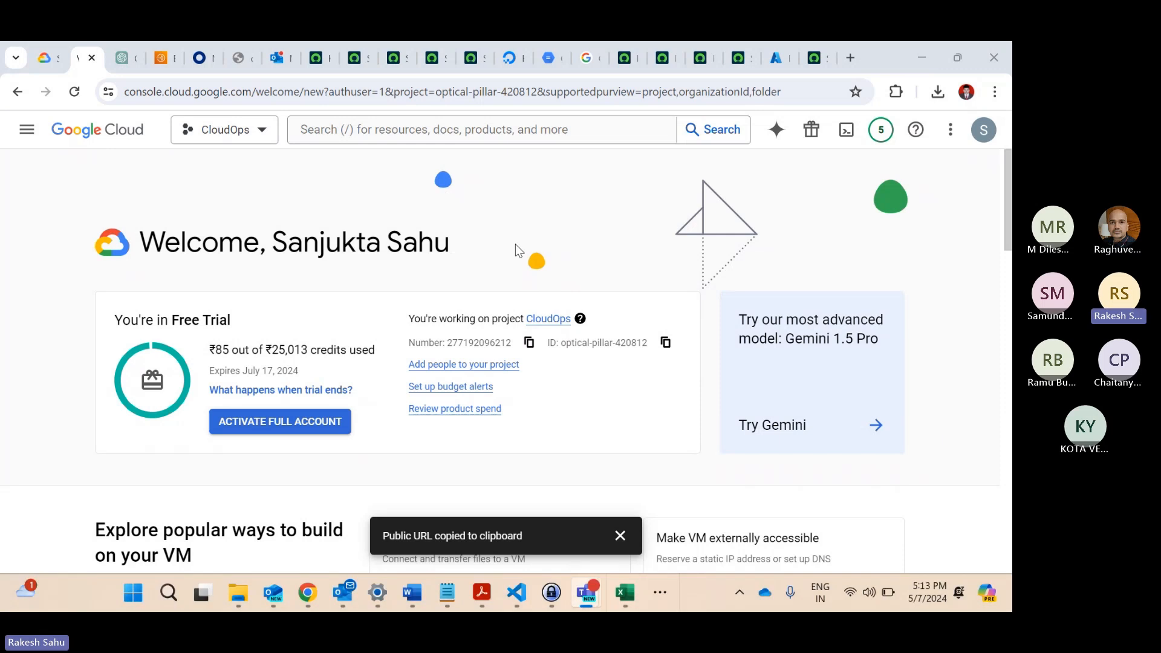
Open the Cloud Storage buckets list for the CloudOps project.
left_click(20, 129)
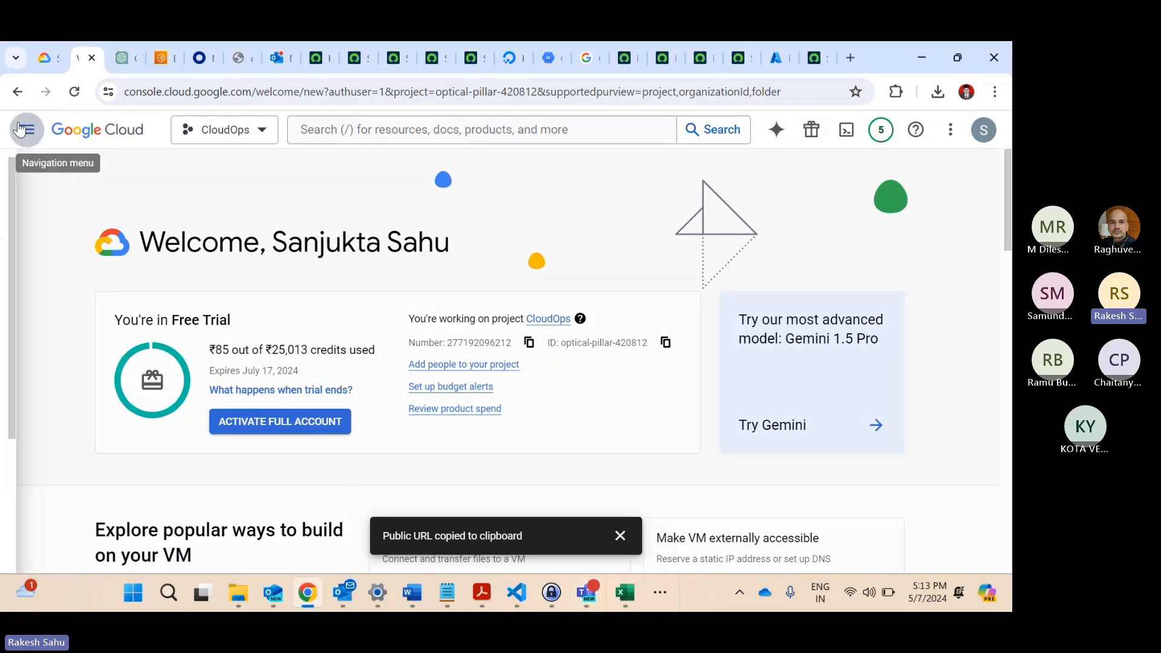
left_click(20, 129)
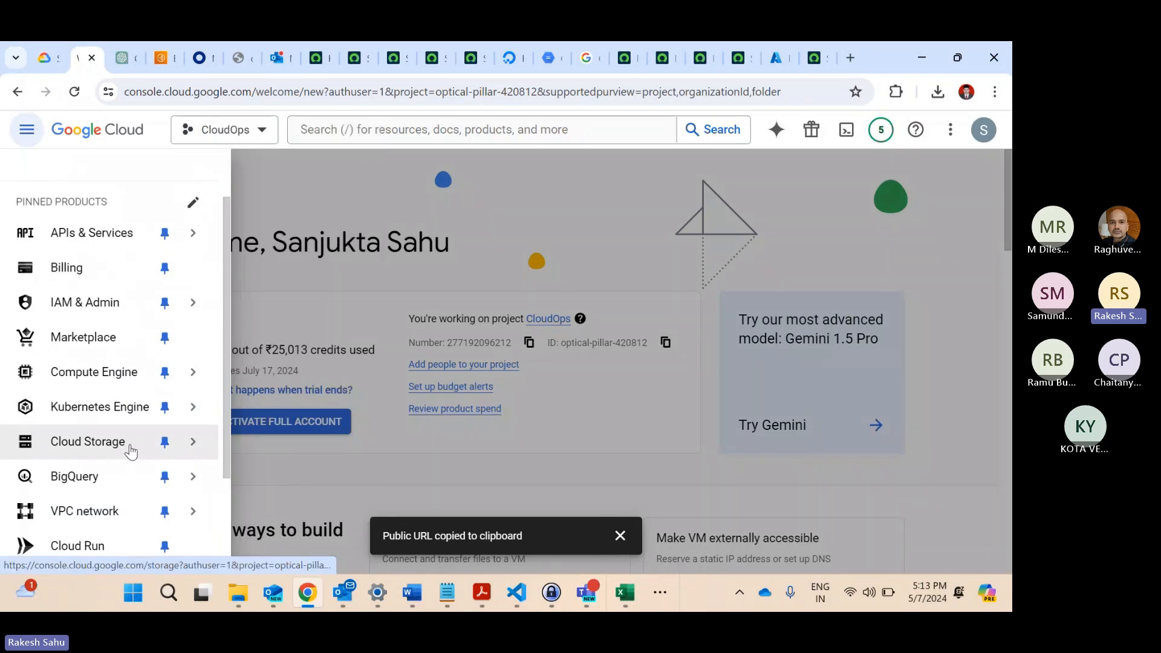
left_click(194, 452)
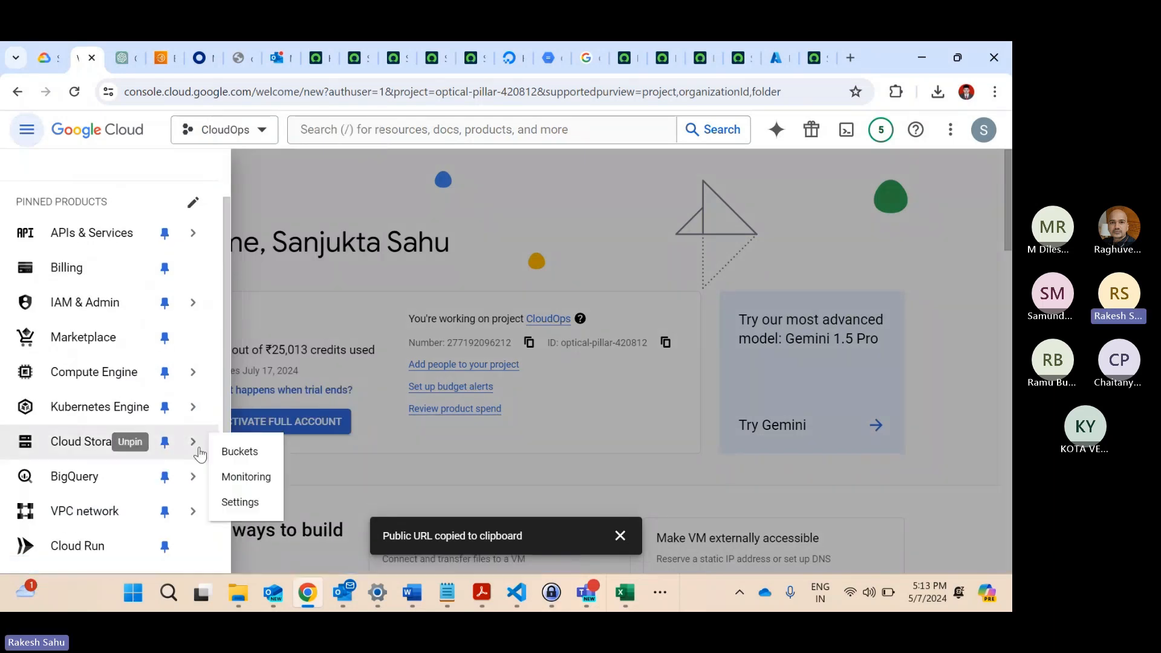
left_click(239, 451)
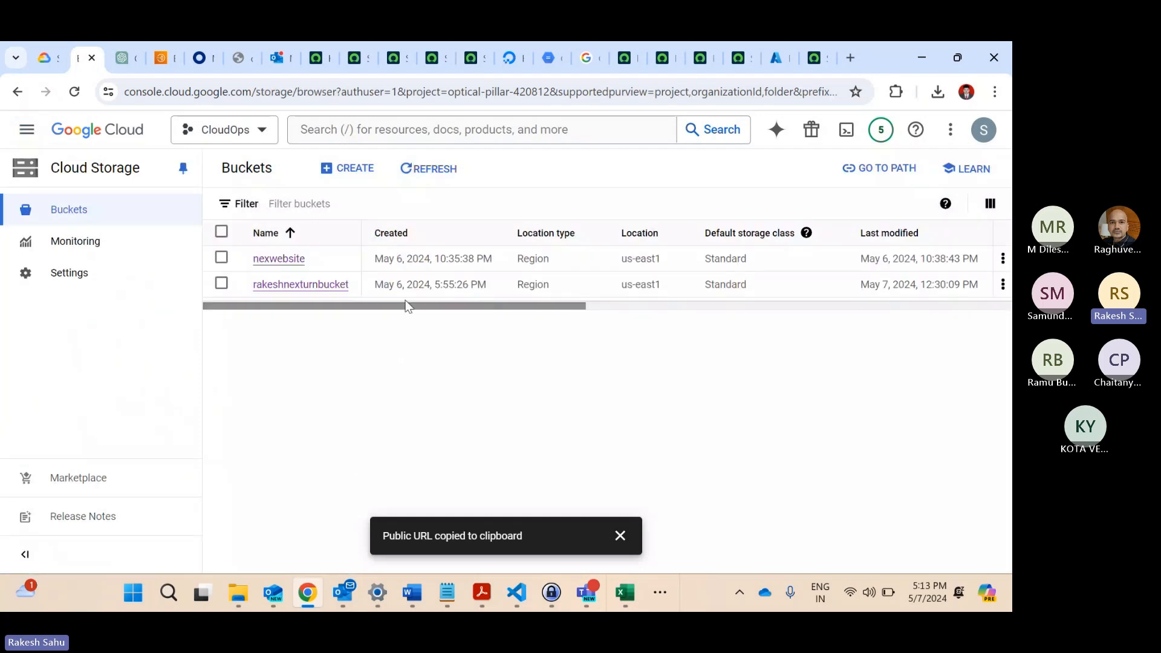
Start creating a new bucket and name it nexturnwebsite.
left_click(343, 180)
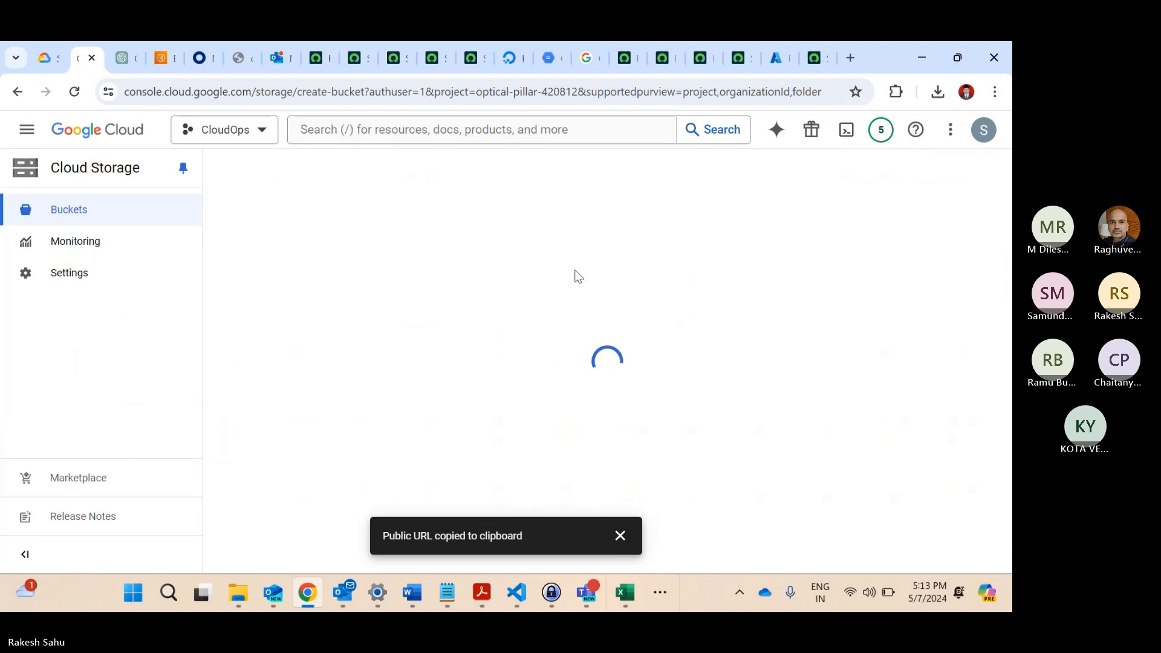
left_click(415, 281)
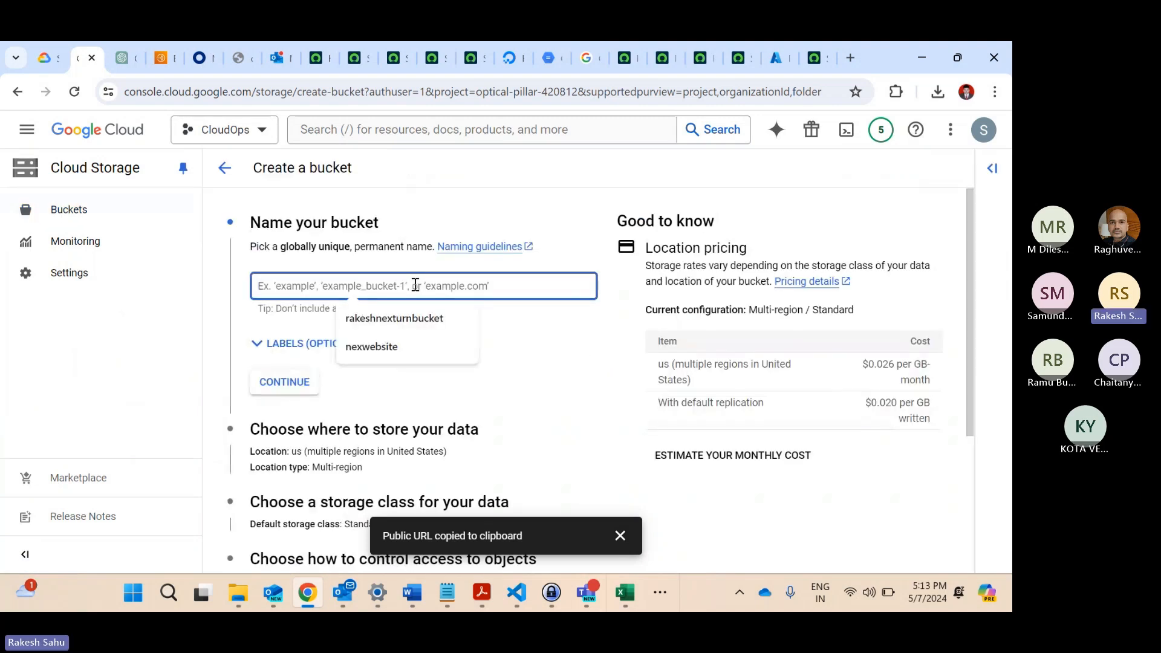
left_click(372, 352)
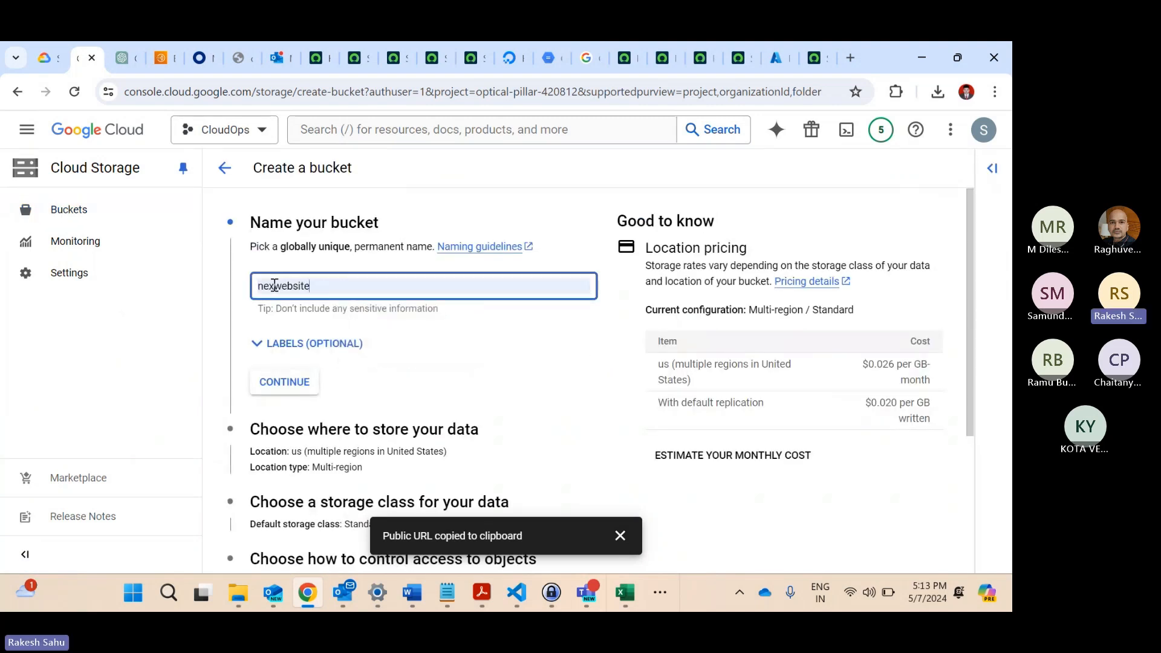
left_click(274, 286)
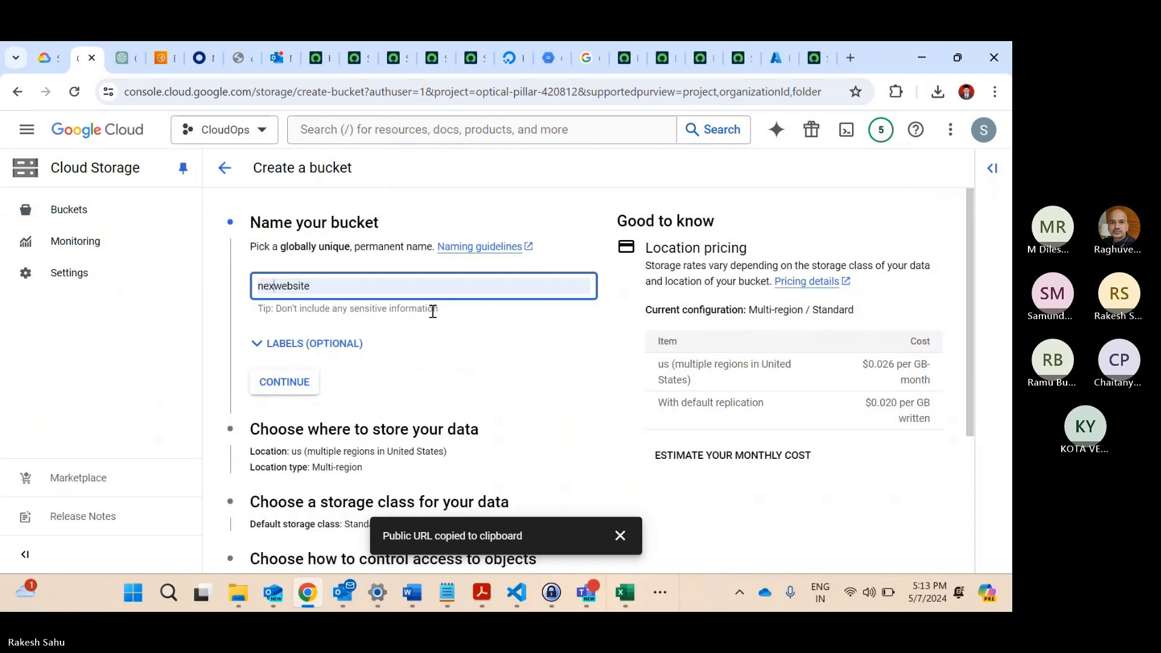
type("turn")
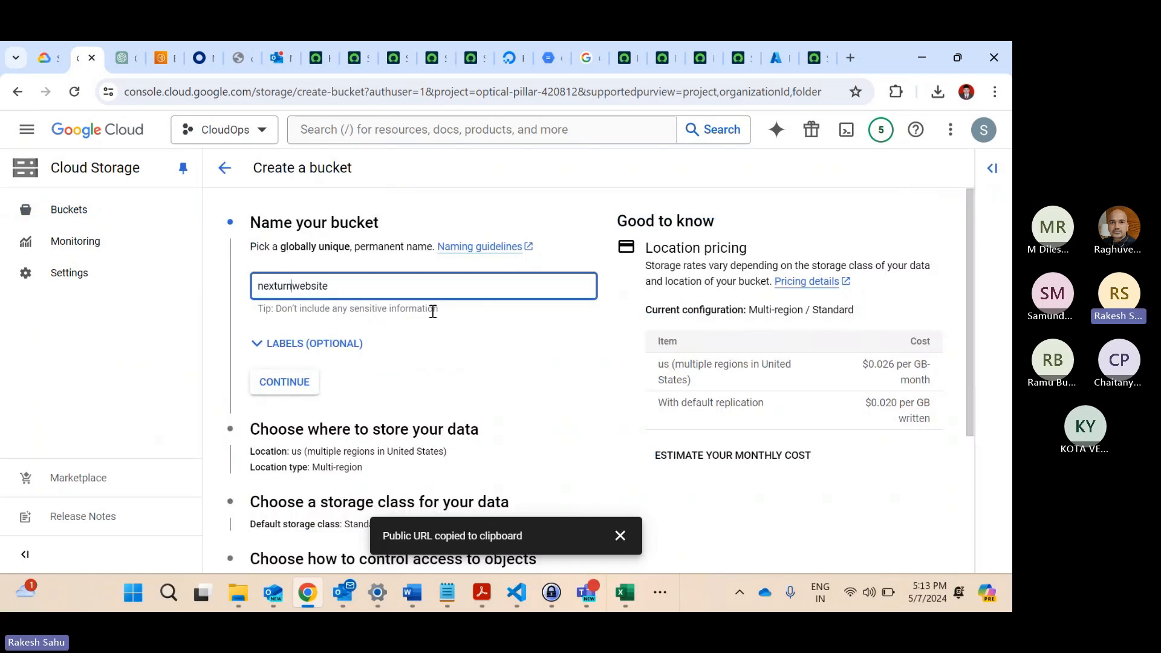
scroll(397, 327, "down", 1)
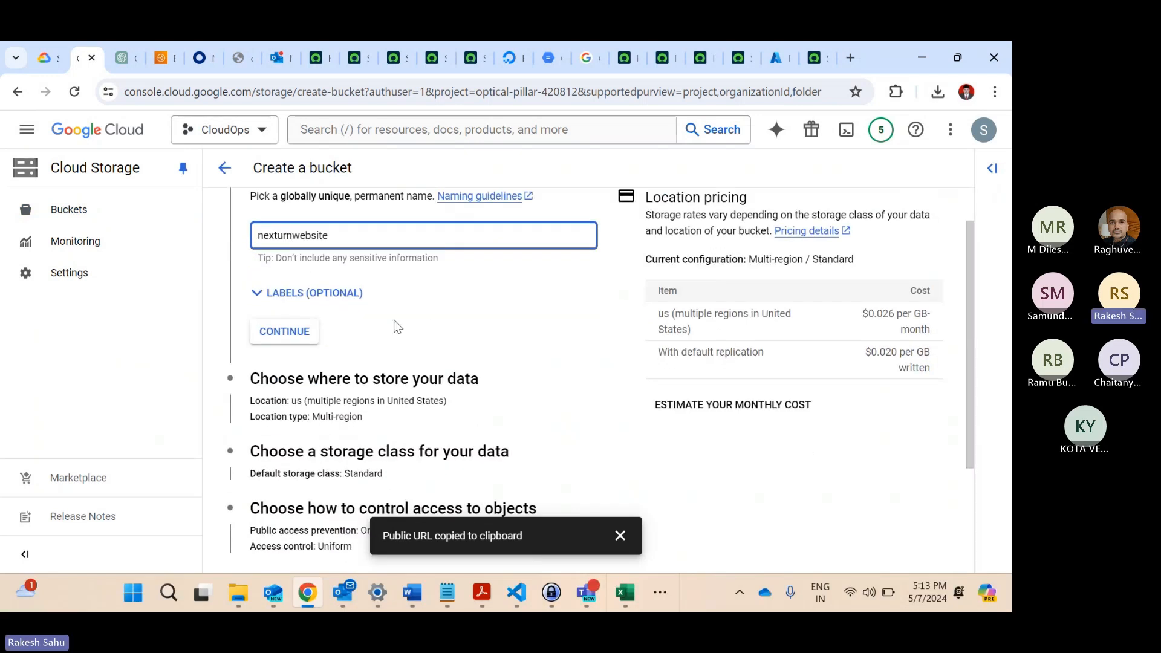
left_click(301, 338)
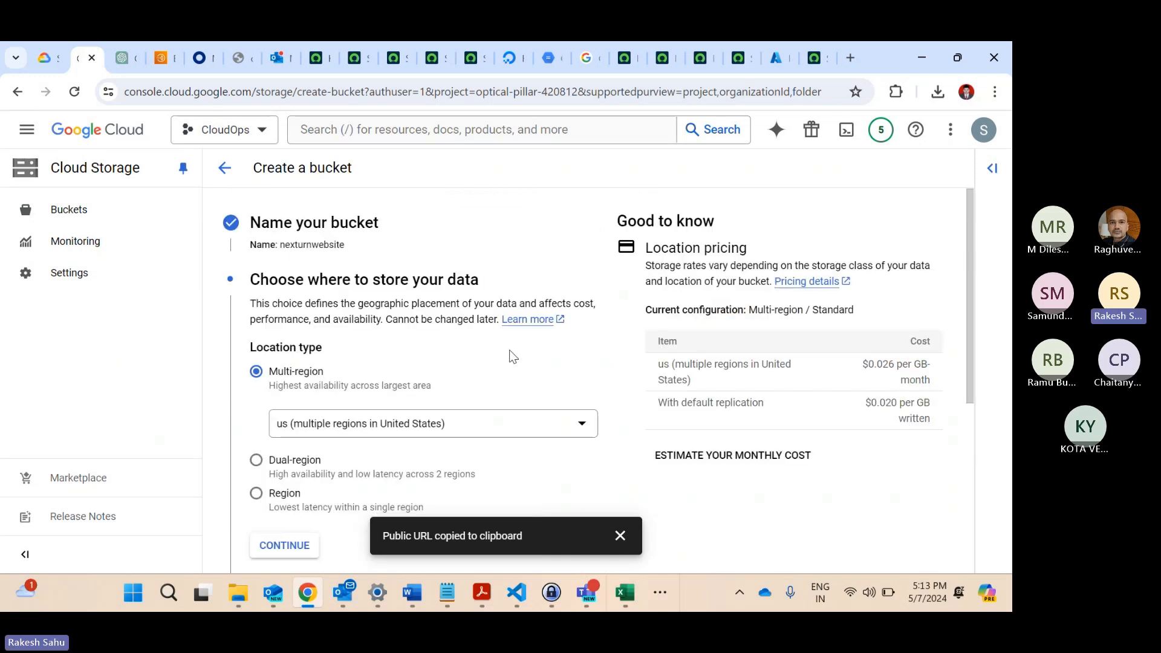
Store the bucket's data in the single region us-east1 (South Carolina) and accept Standard as the default storage class.
left_click(285, 443)
scroll(286, 445, "down", 2)
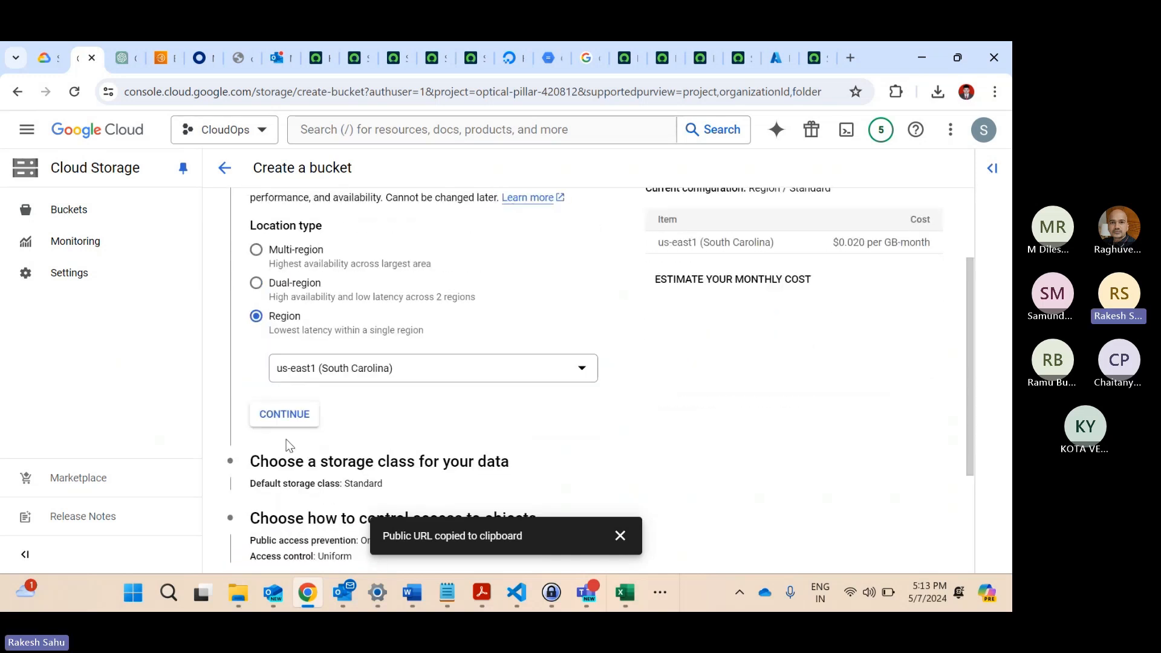
left_click(290, 381)
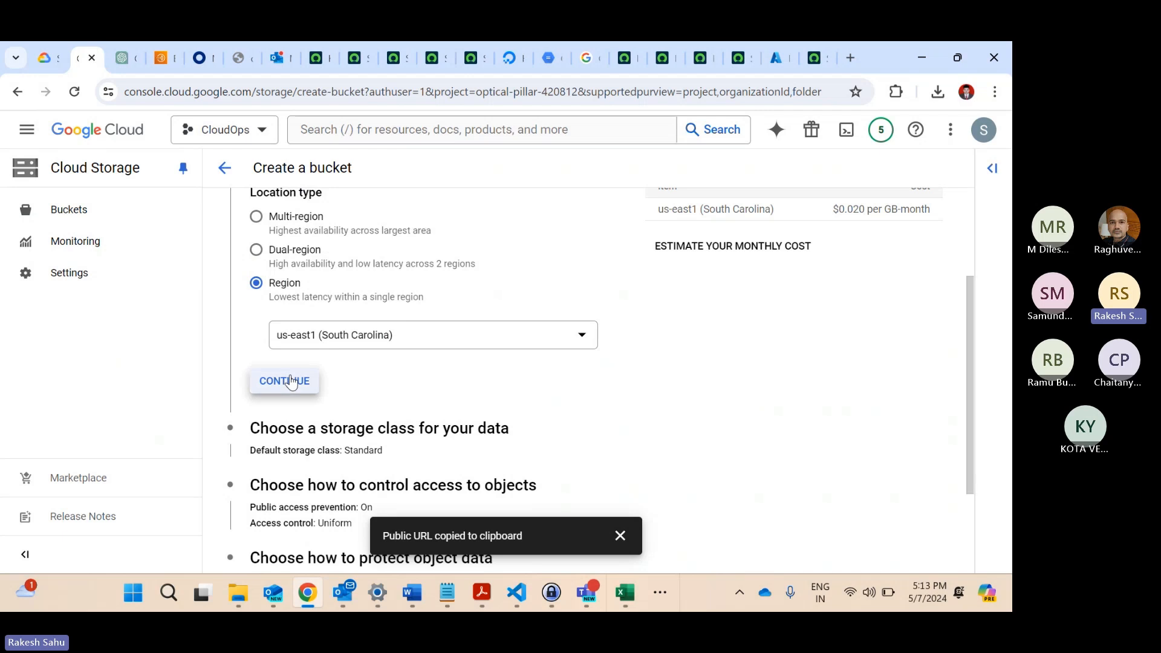
scroll(291, 376, "down", 3)
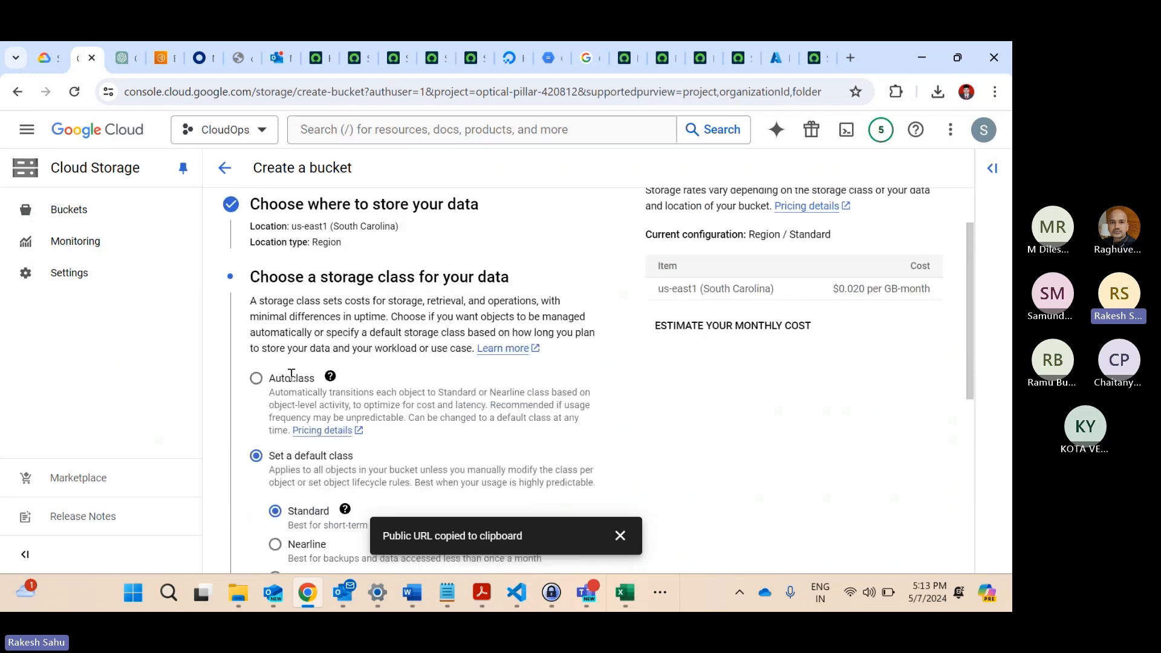
scroll(292, 399, "down", 2)
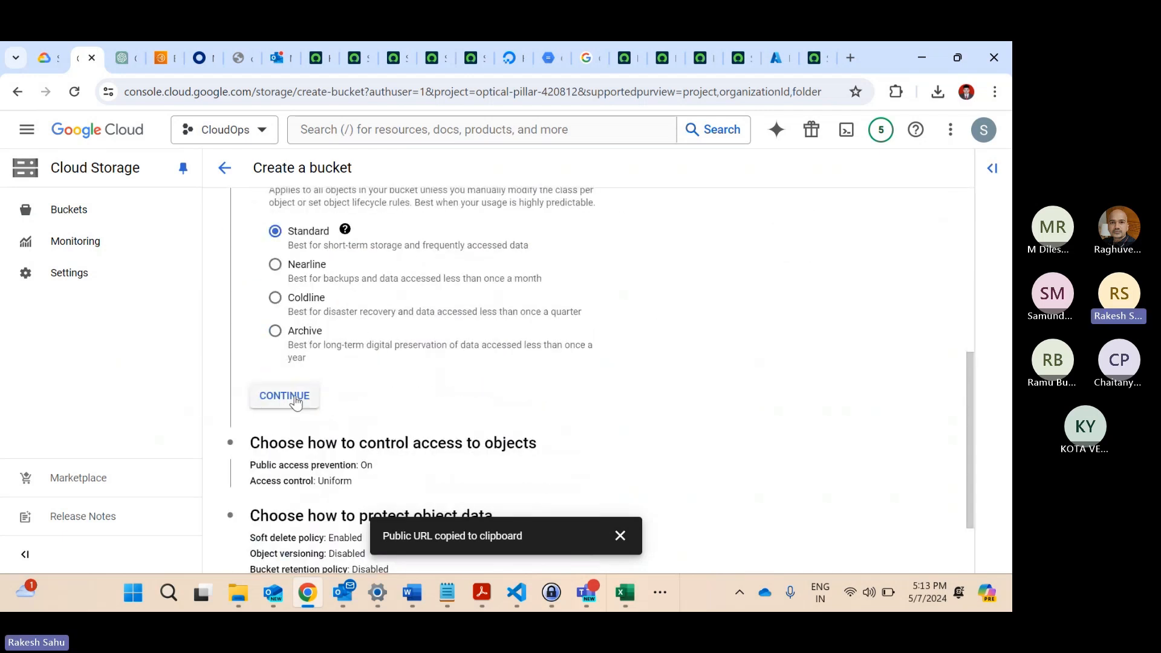
left_click(292, 399)
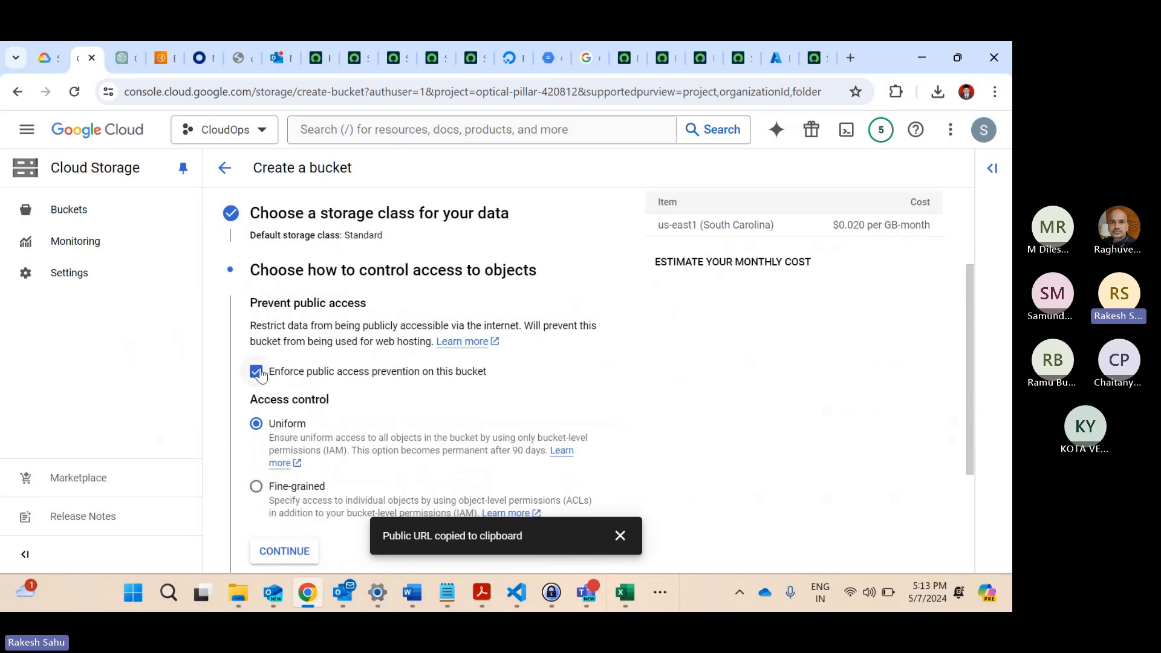
Turn off public access prevention for the bucket and set its access control to Fine-grained.
left_click(257, 373)
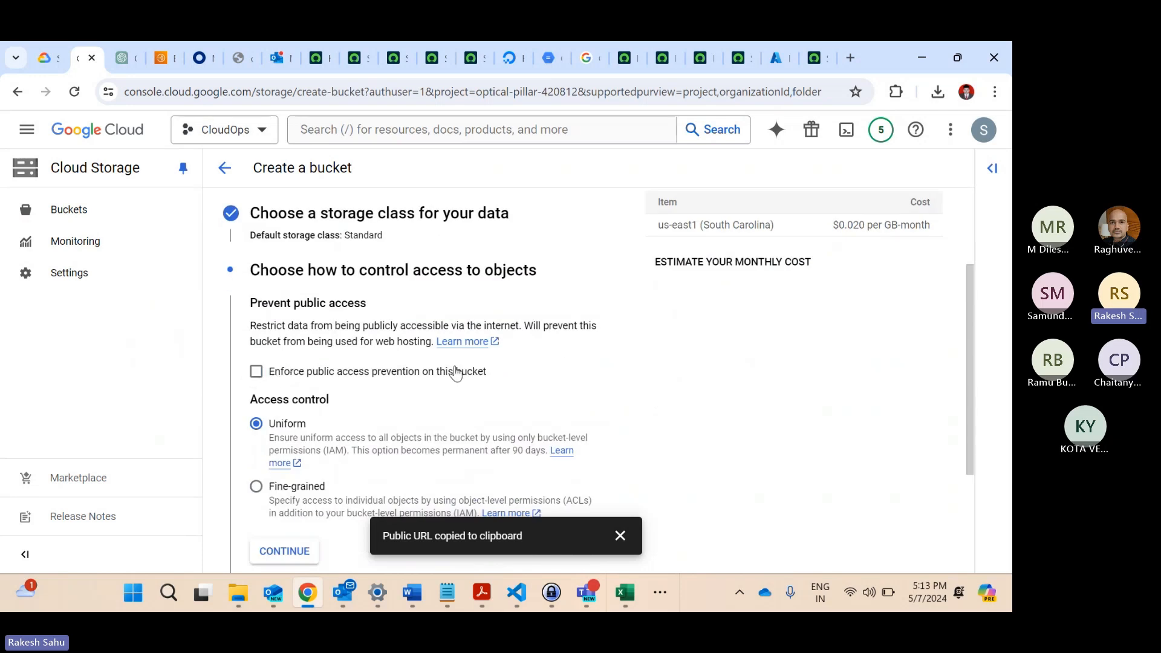
scroll(456, 371, "down", 1)
left_click(256, 422)
scroll(266, 417, "down", 1)
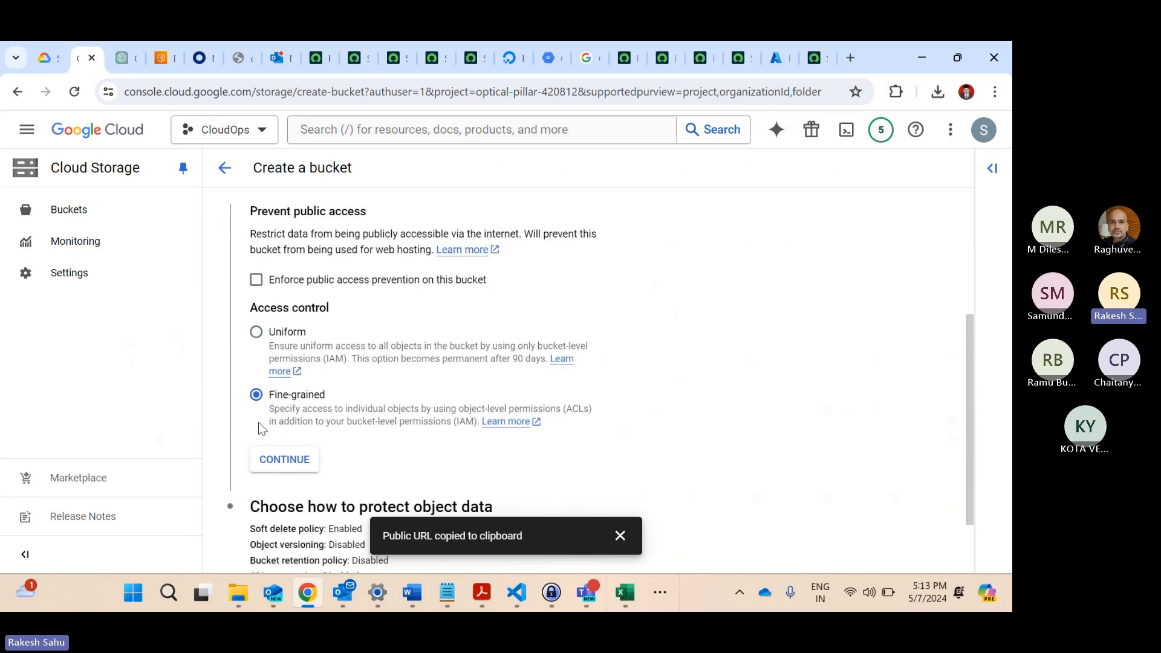
left_click(280, 410)
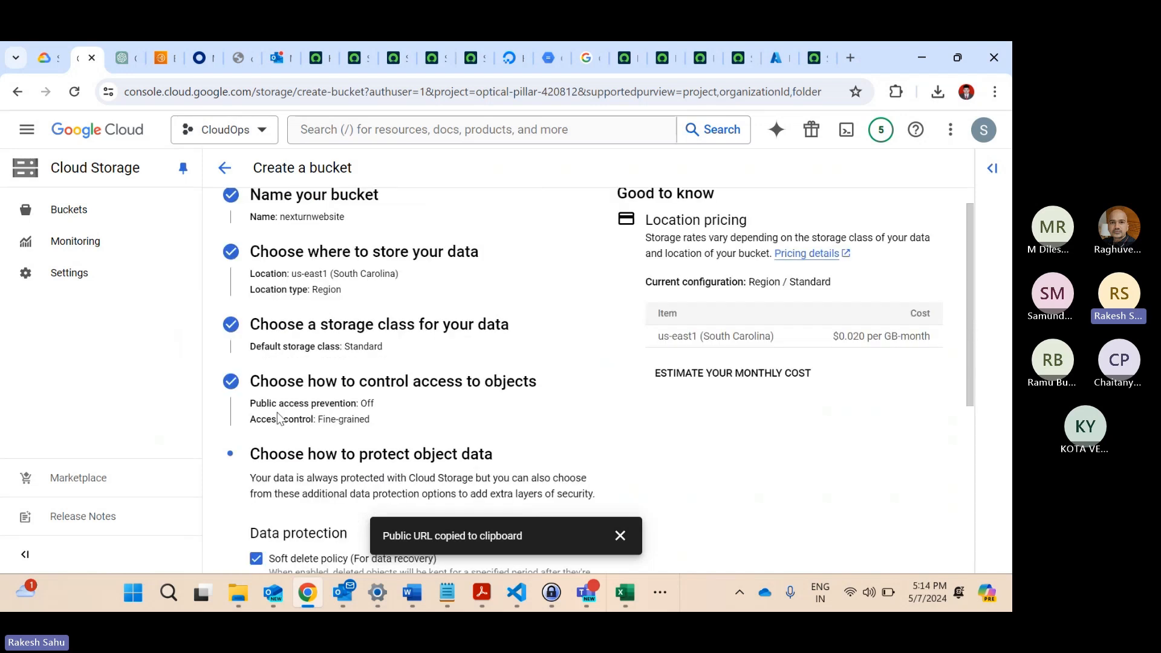
Disable the soft delete policy, keep the Google-managed encryption key, and create the bucket.
left_click(254, 322)
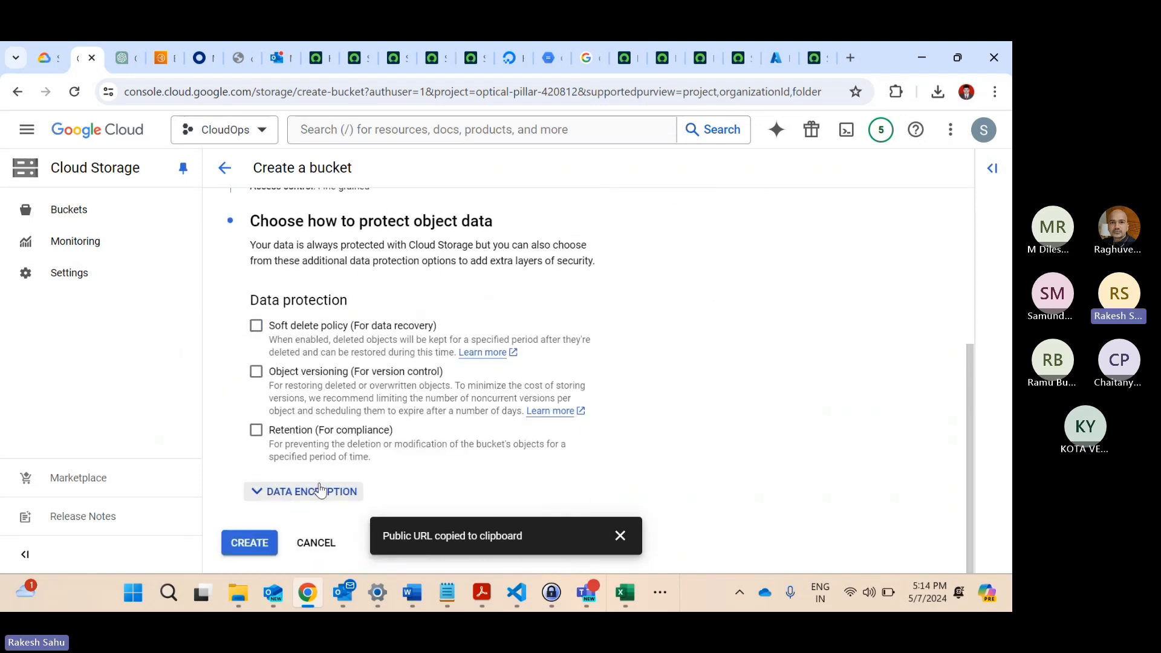
left_click(301, 491)
scroll(303, 492, "down", 2)
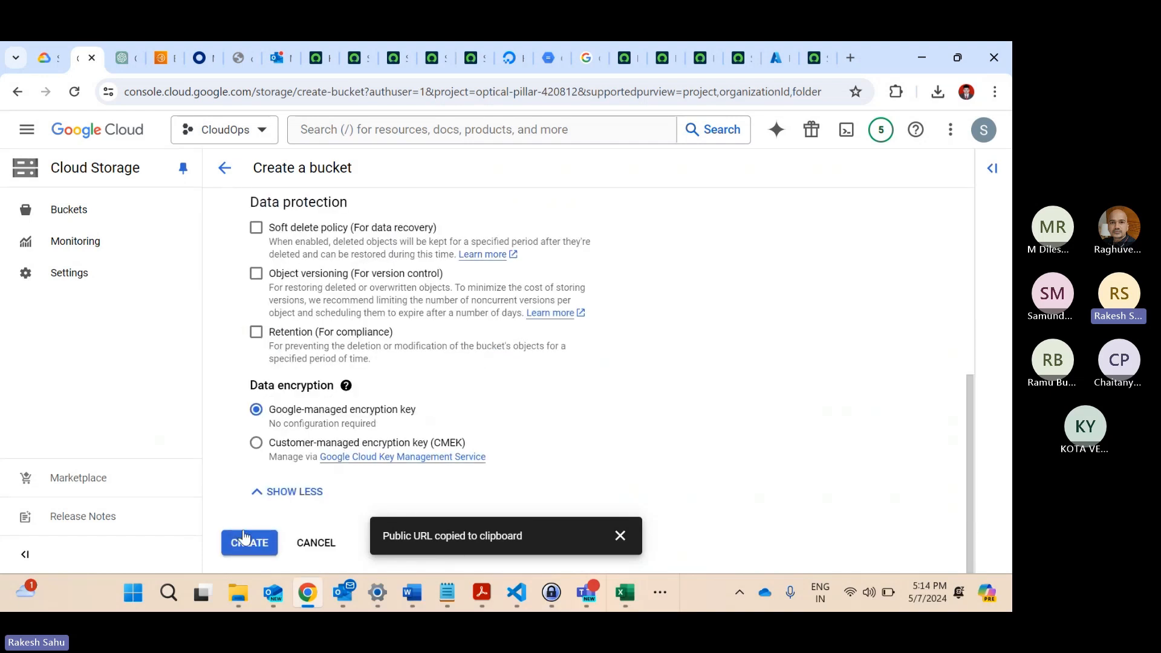
left_click(248, 544)
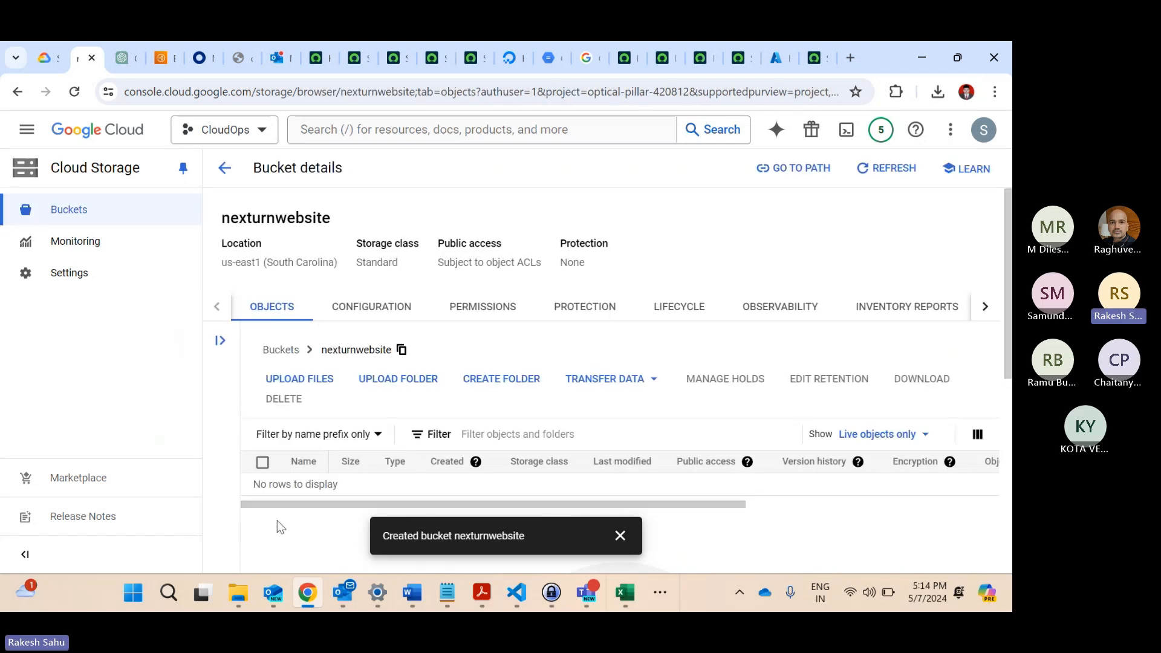
Find Index.html in the local Downloads folder and open it in Visual Studio Code.
mouse_move(230, 592)
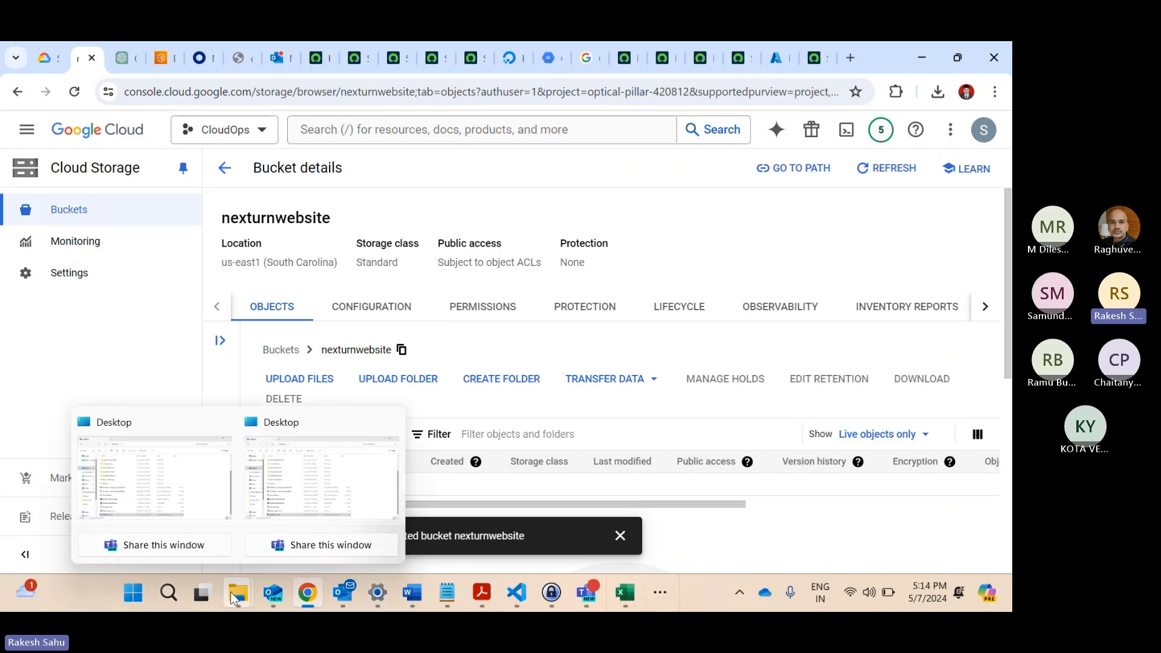
left_click(191, 501)
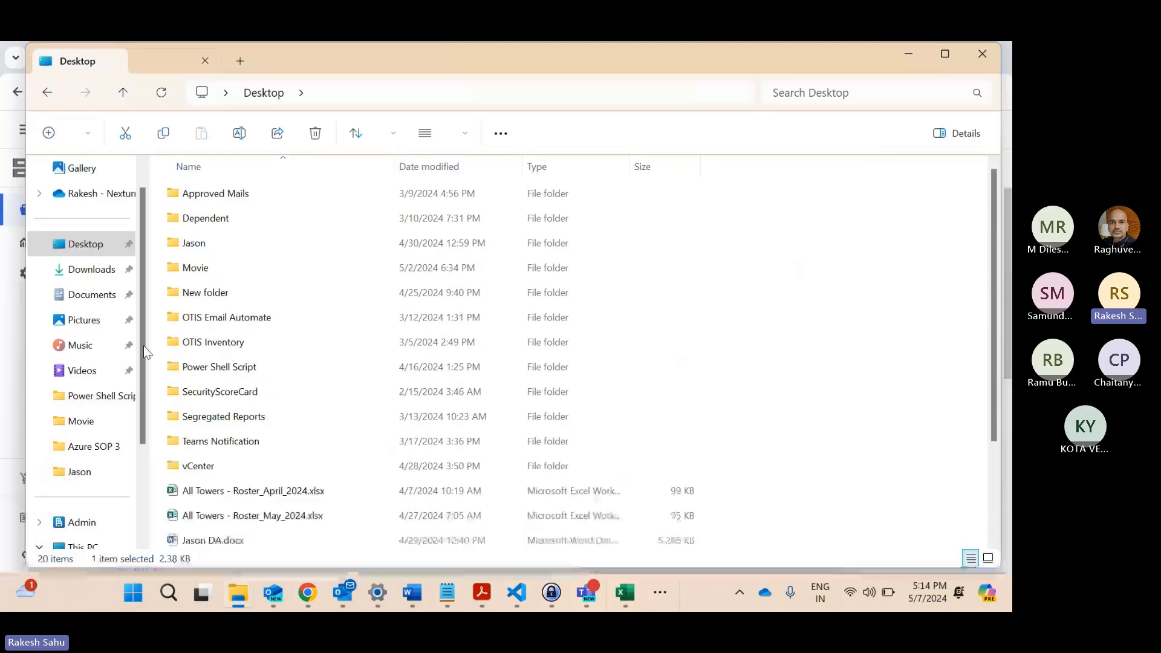
left_click(90, 269)
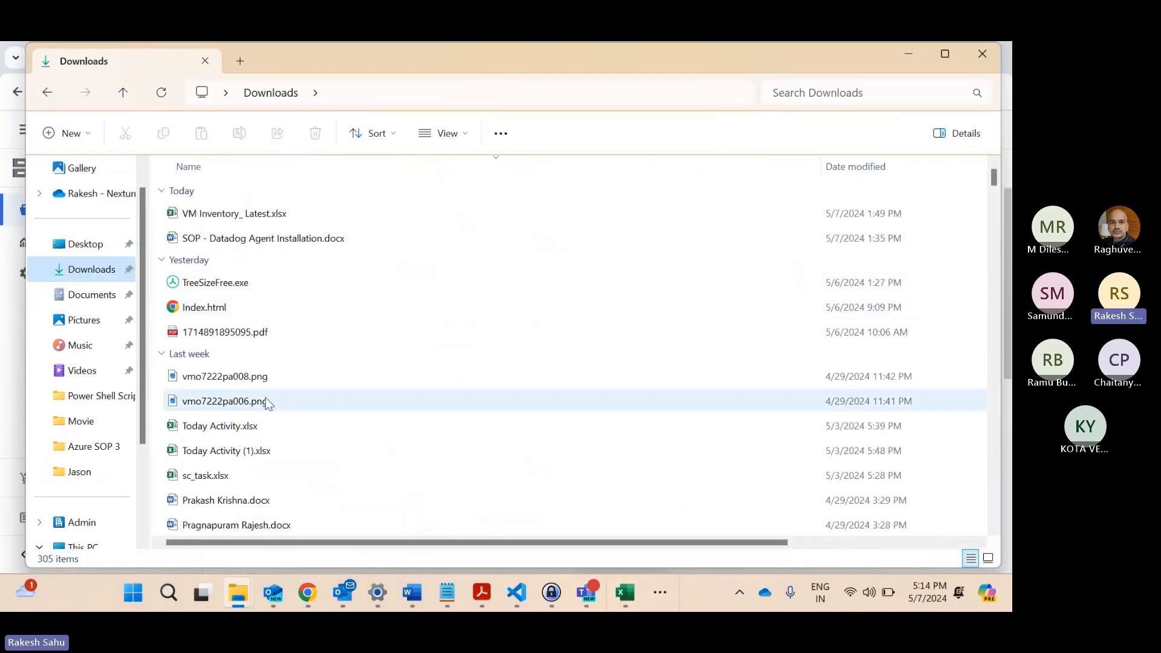
scroll(266, 401, "down", 1)
right_click(233, 219)
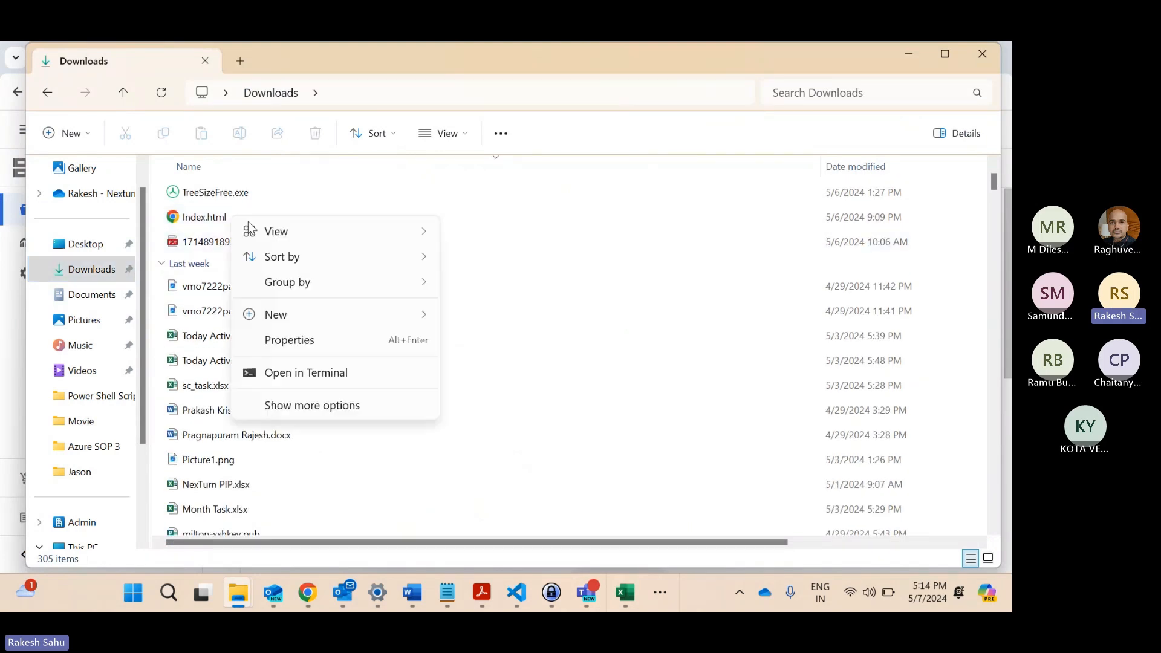
left_click(206, 219)
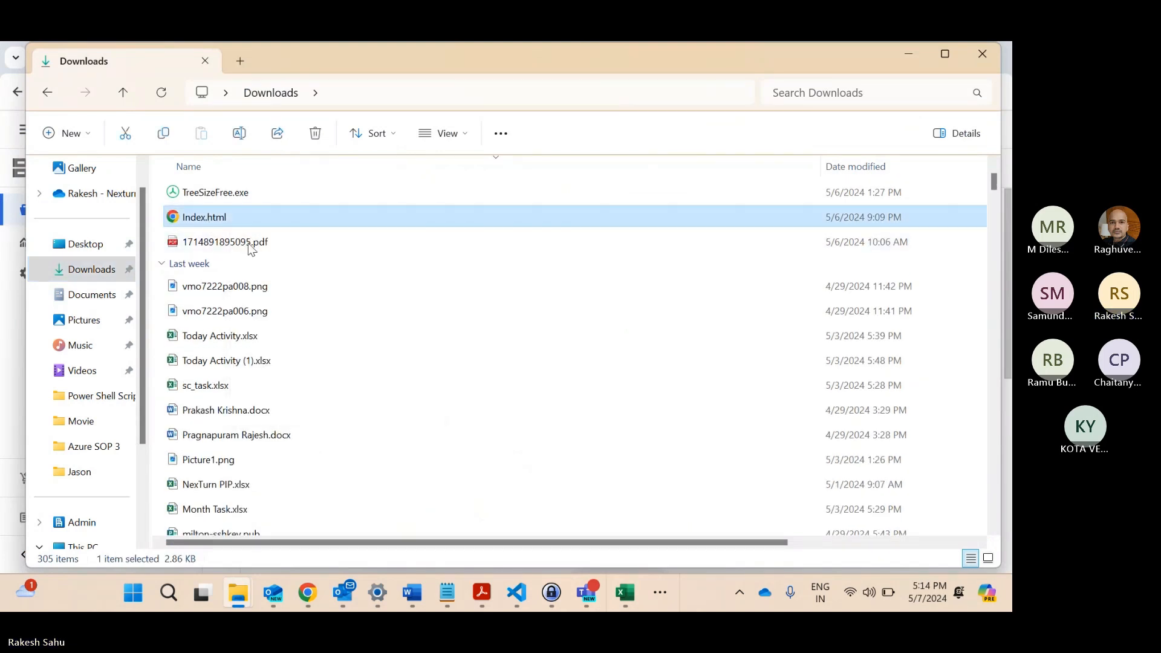
right_click(205, 218)
mouse_move(275, 292)
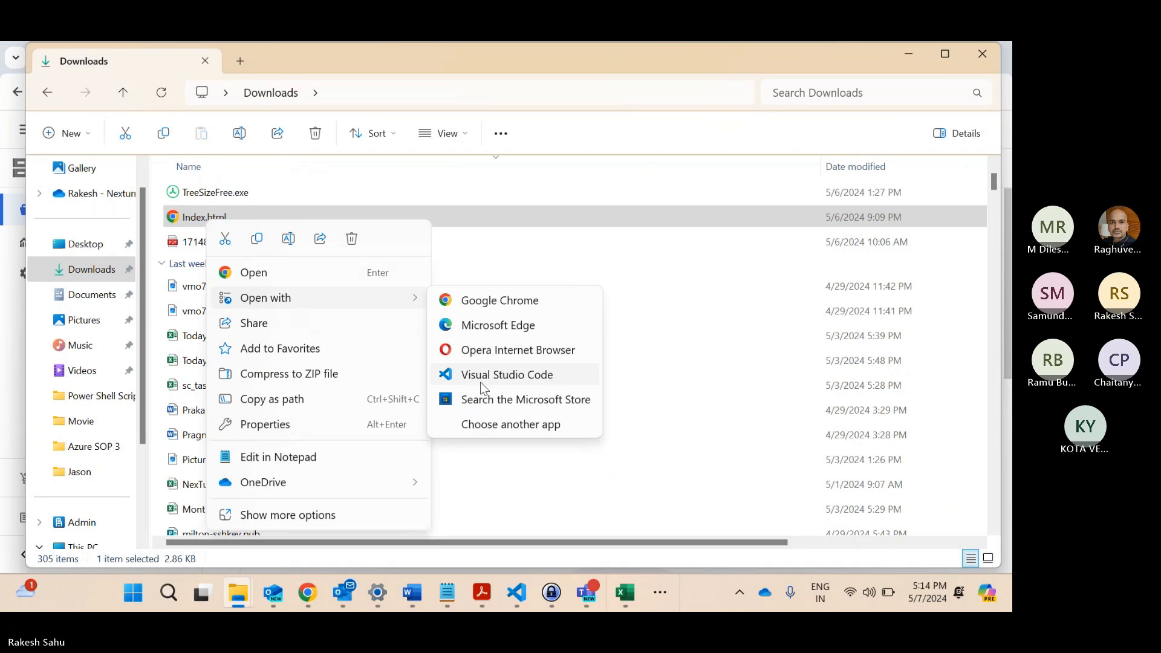
left_click(482, 380)
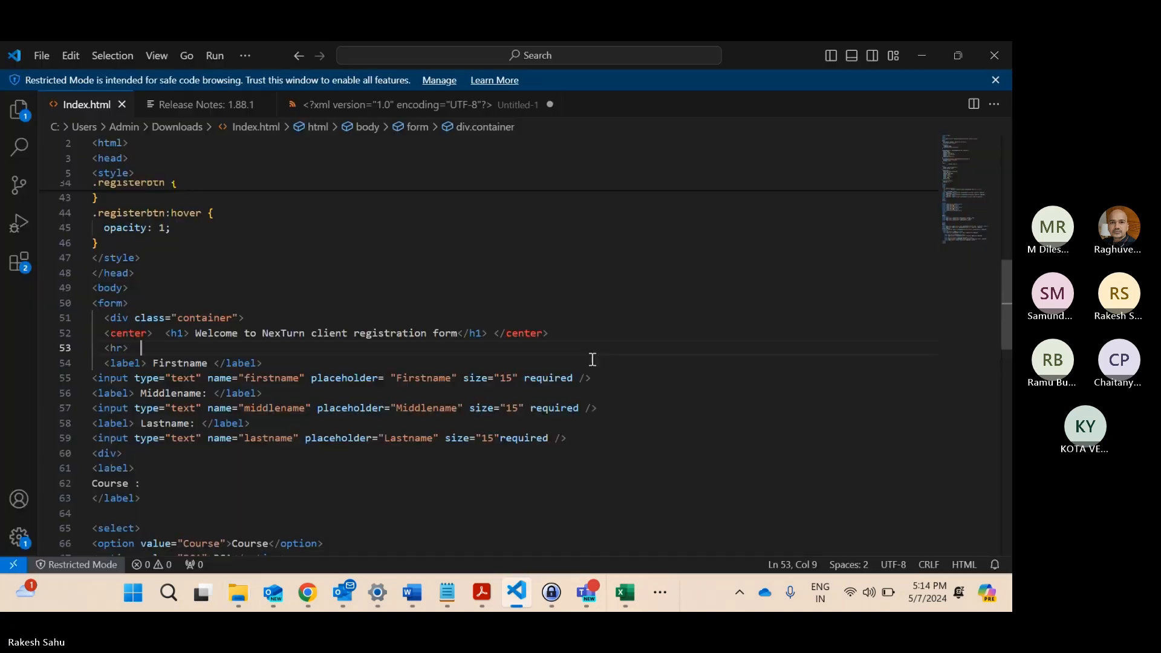
Look through the HTML code of Index.html, and return to the nexturnwebsite bucket details in the browser.
scroll(467, 364, "down", 1)
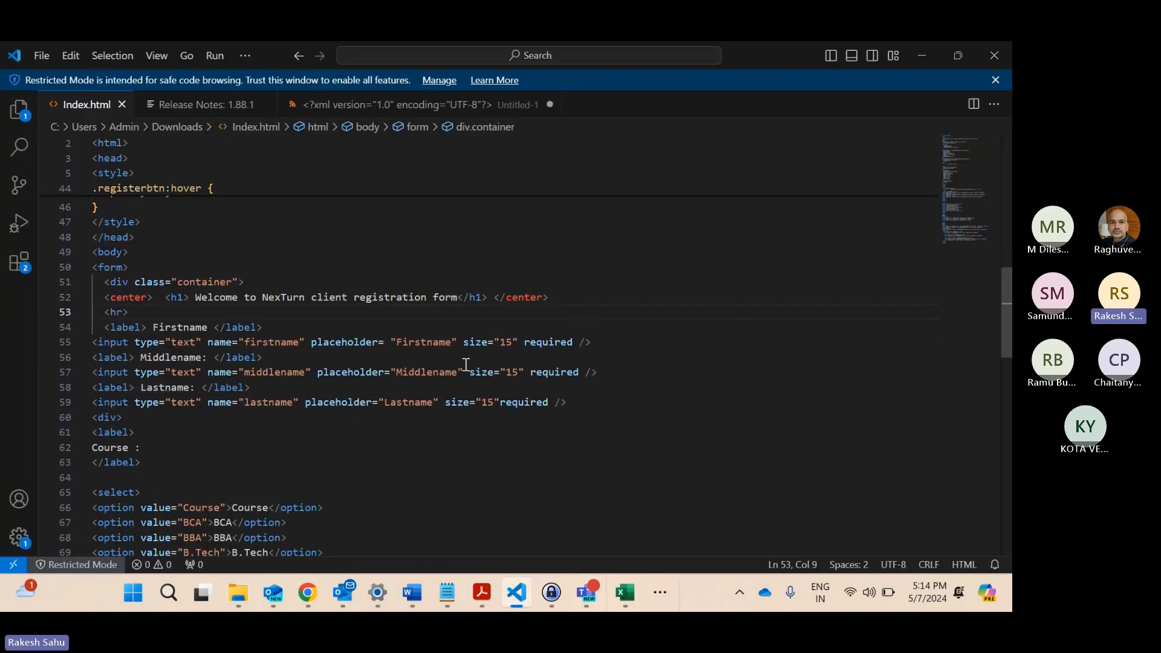
scroll(465, 365, "up", 2)
scroll(466, 364, "up", 2)
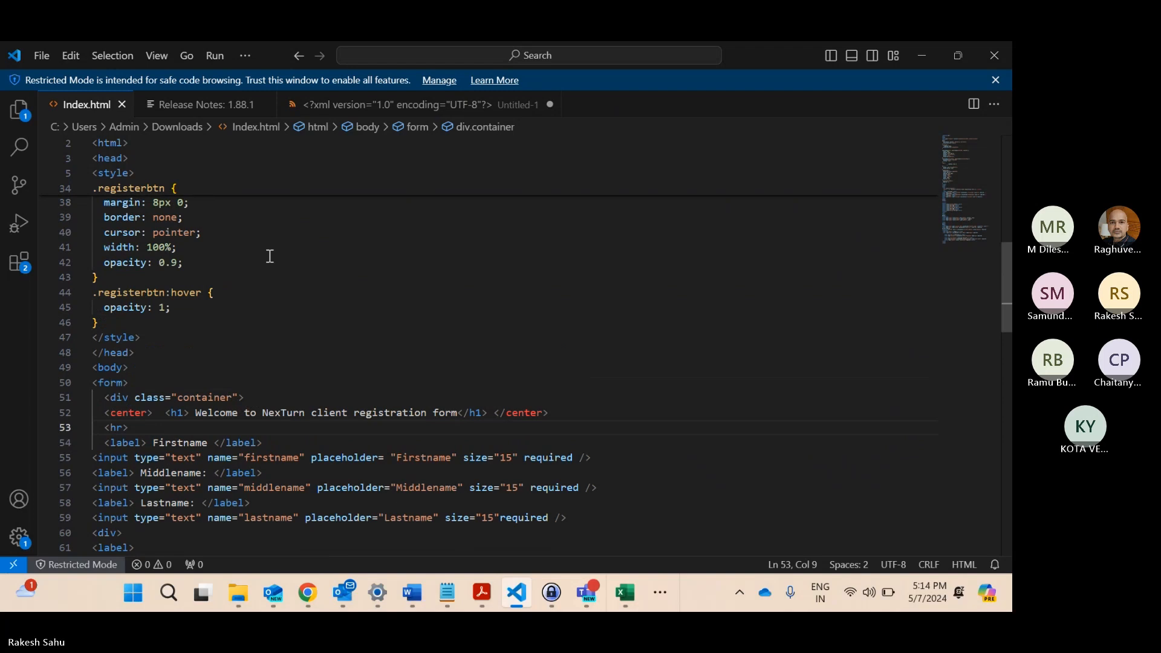
left_click(910, 60)
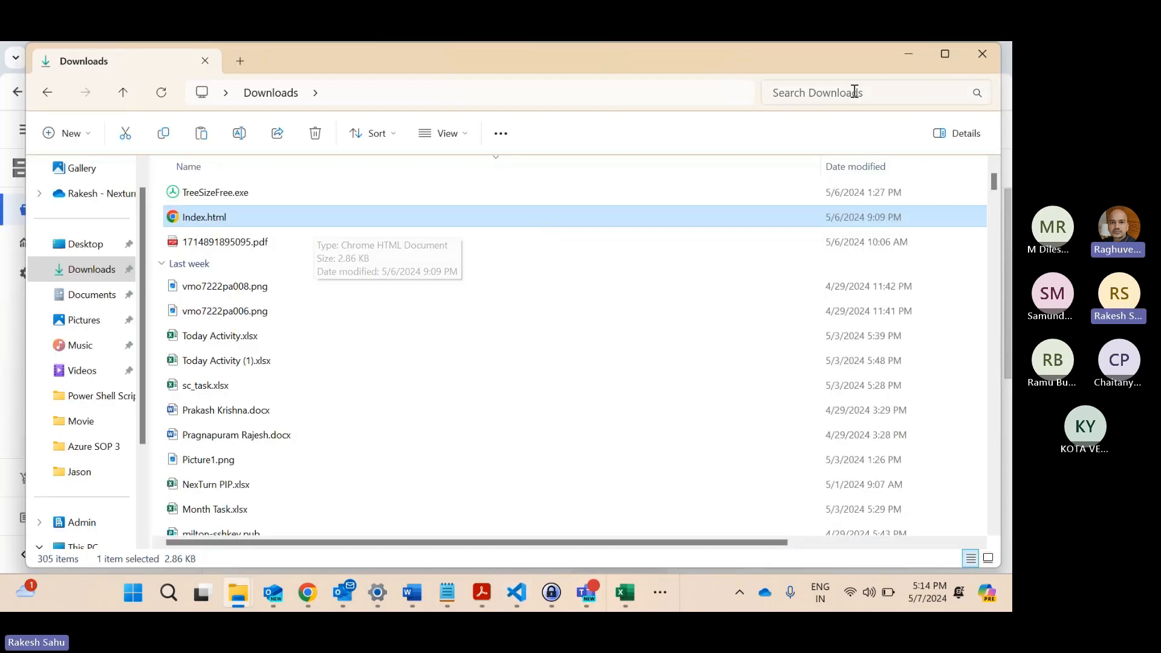
left_click(917, 57)
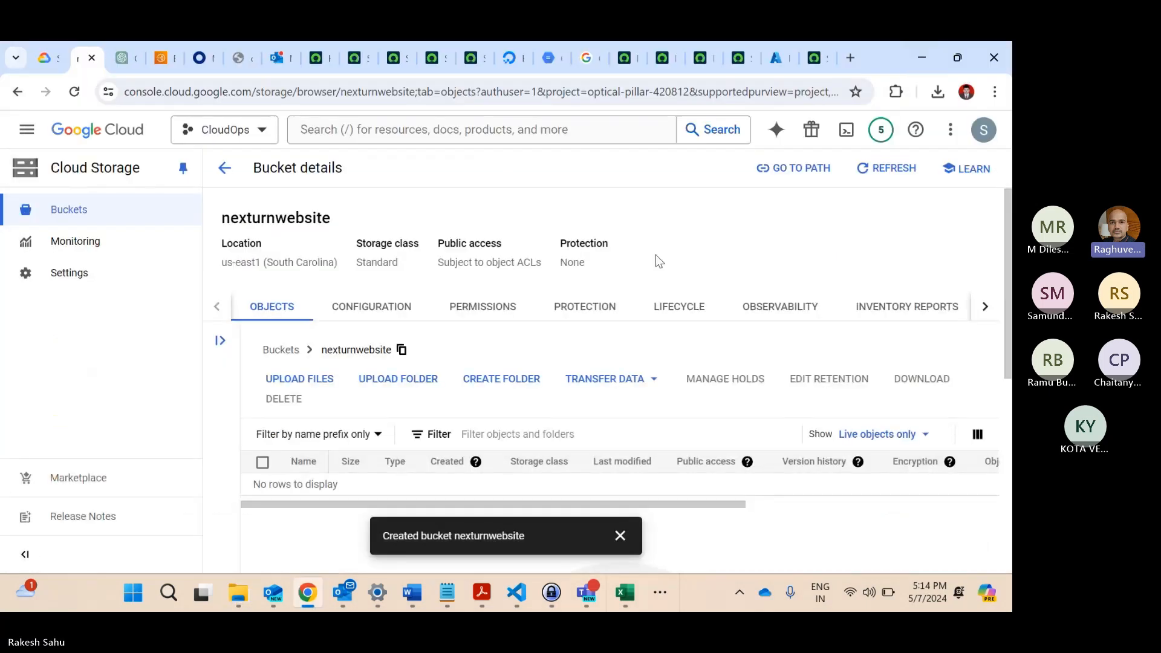
left_click(941, 419)
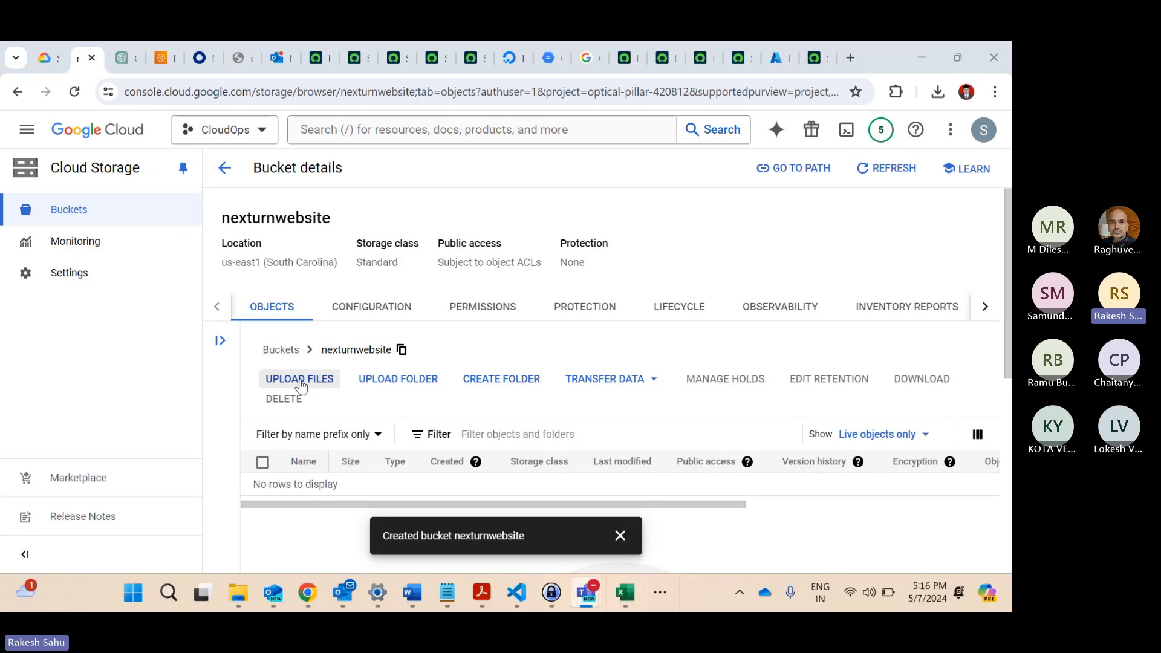
Upload Index.html from the local Downloads folder to the nexturnwebsite bucket.
mouse_move(241, 593)
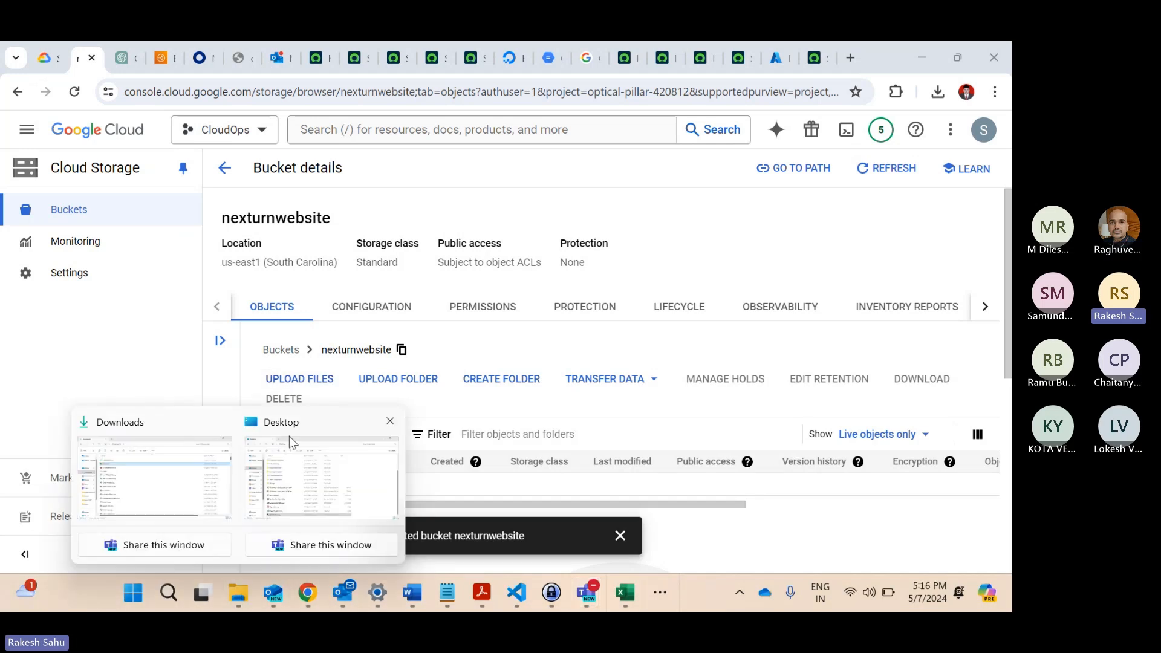
left_click(292, 379)
left_click(216, 271)
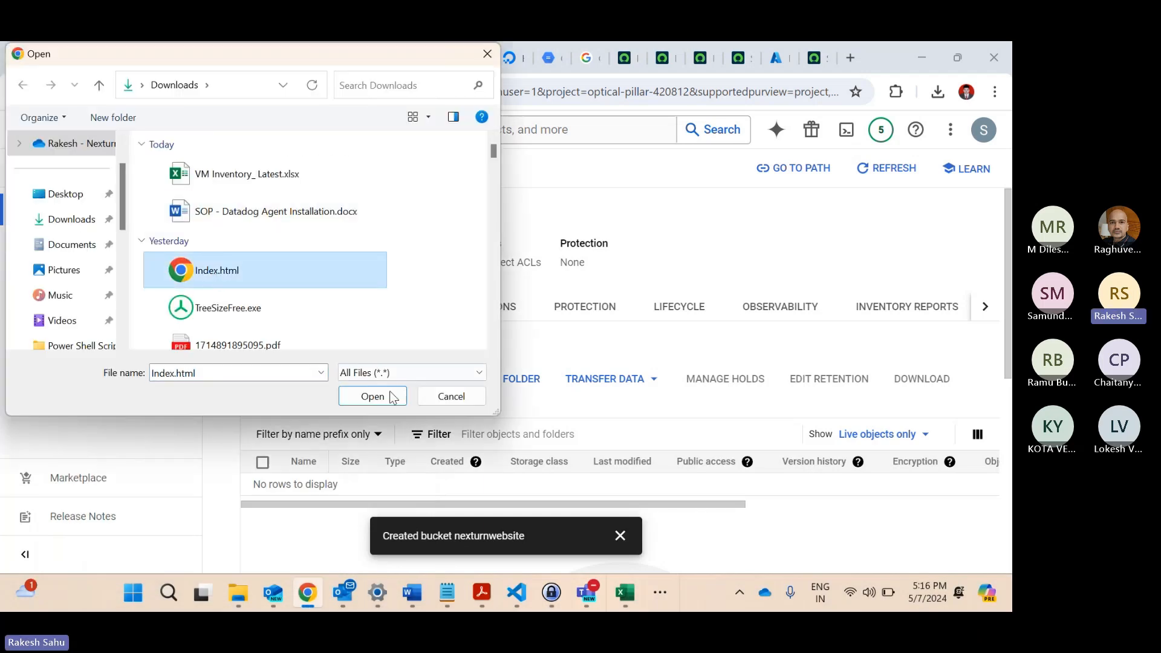
left_click(381, 400)
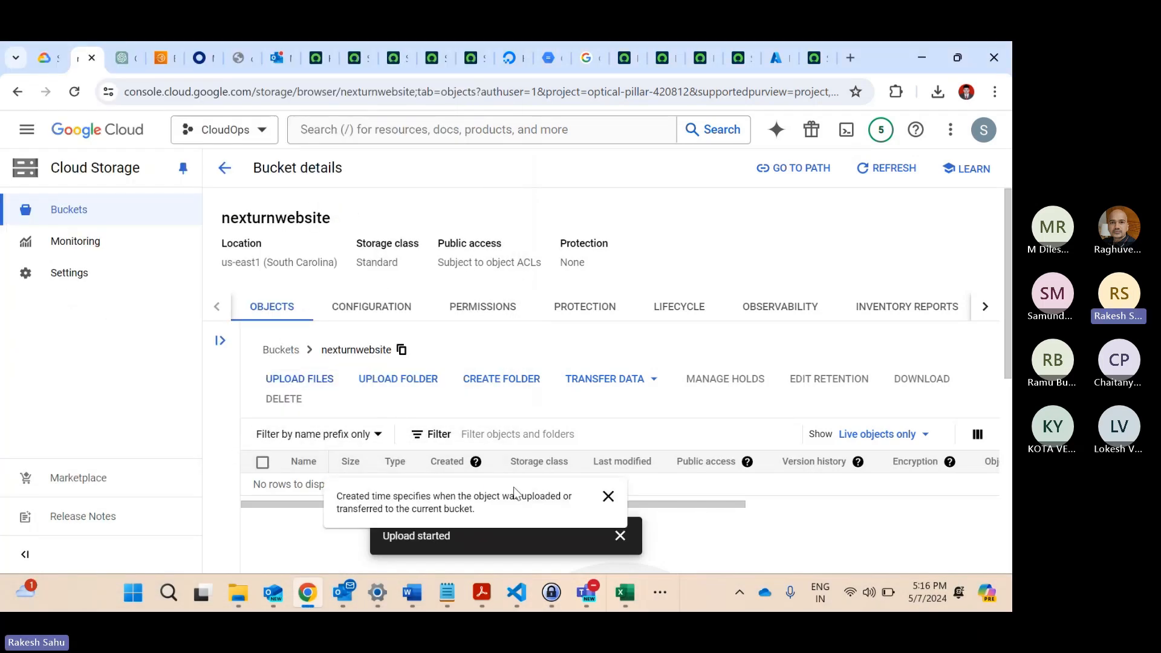
scroll(565, 442, "down", 2)
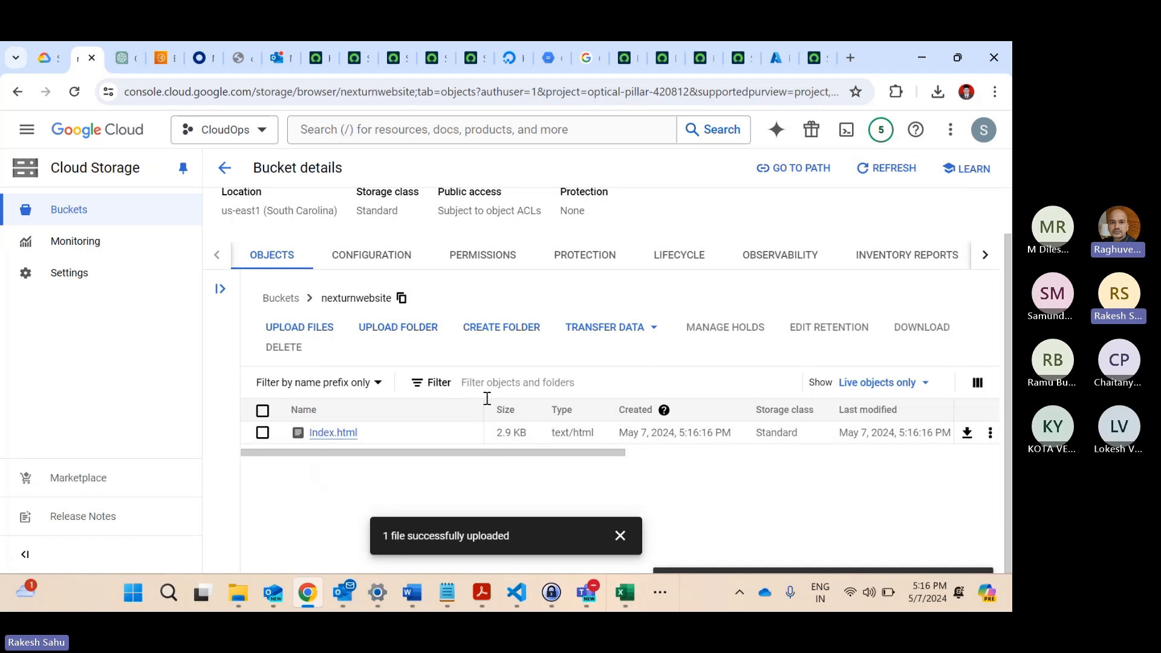
scroll(487, 397, "up", 1)
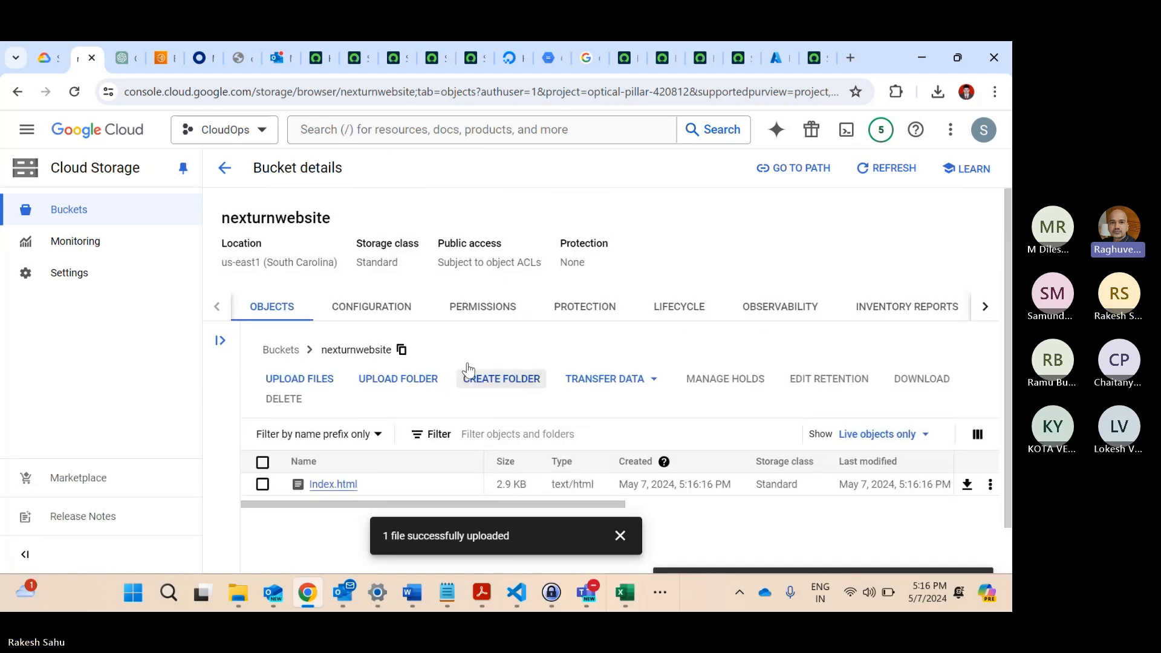
scroll(448, 345, "down", 1)
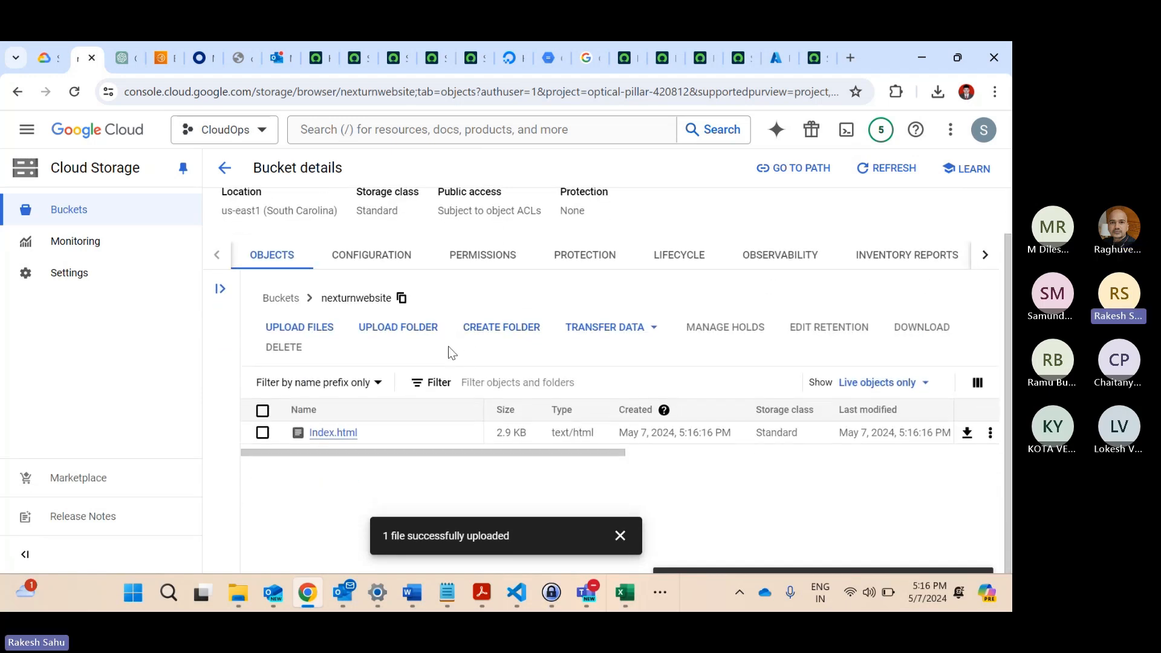
Check the public access column and available actions for nexturnwebsite in the bucket list, and reopen the bucket's details.
left_click(93, 209)
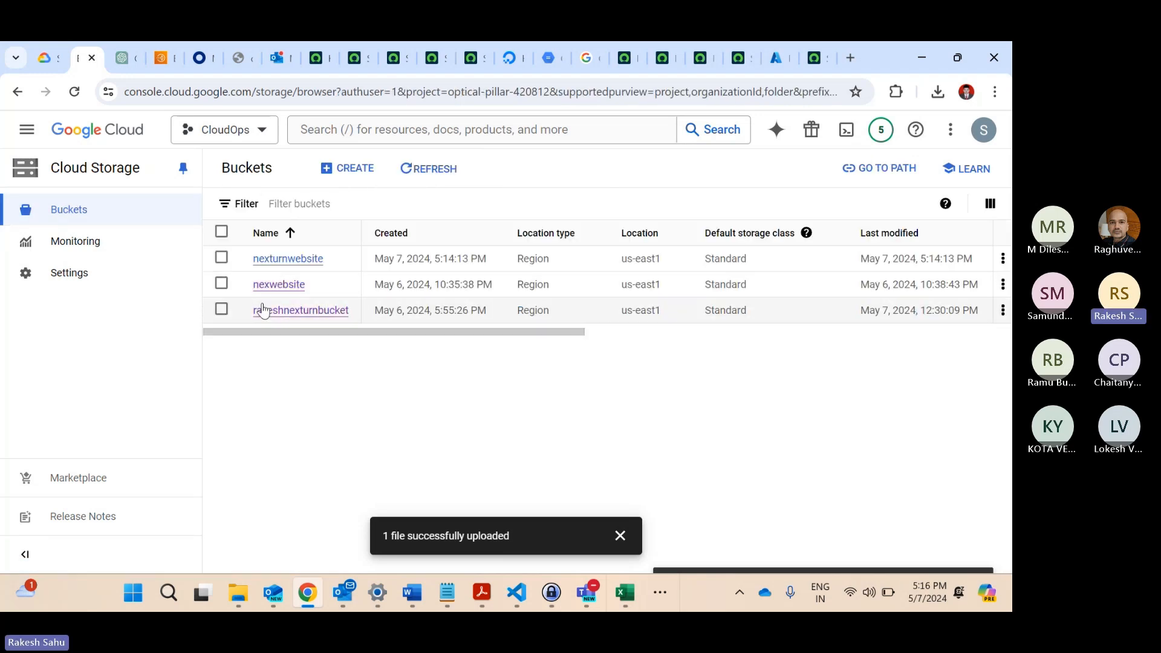
left_click(221, 257)
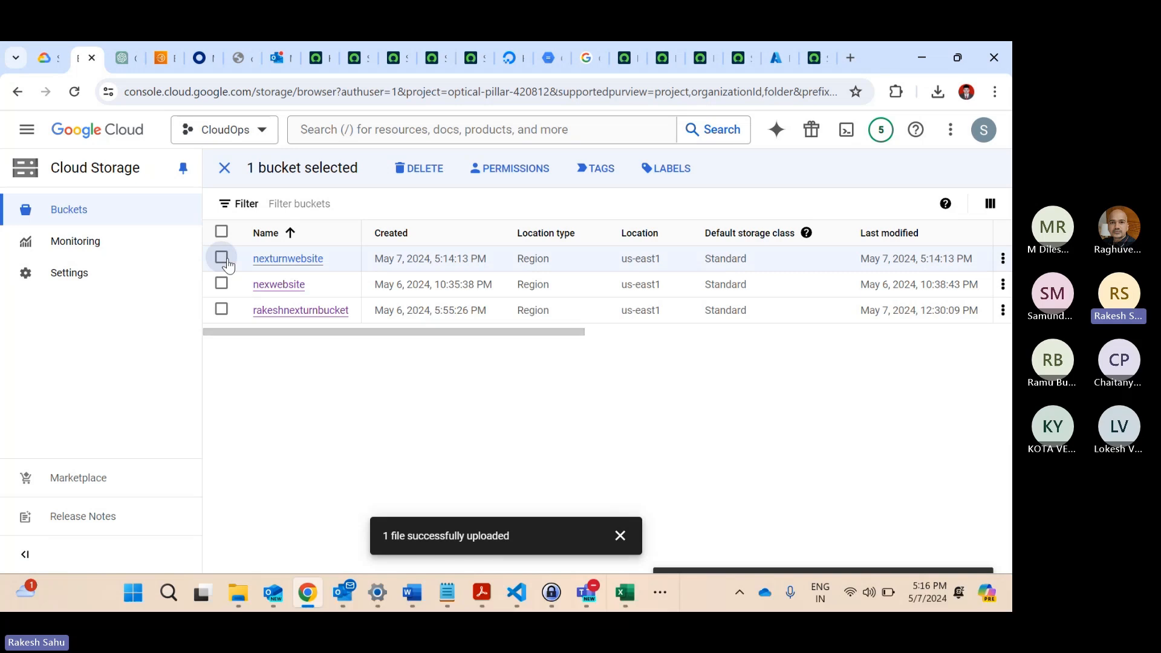
scroll(539, 285, "right", 3)
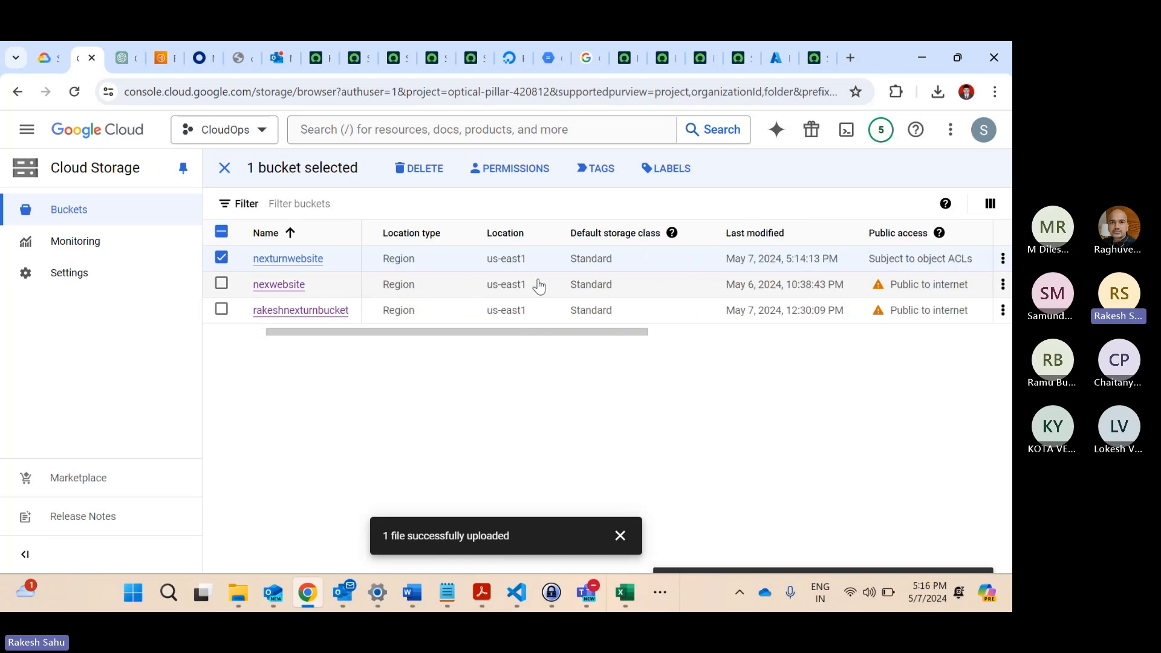
left_click(1001, 259)
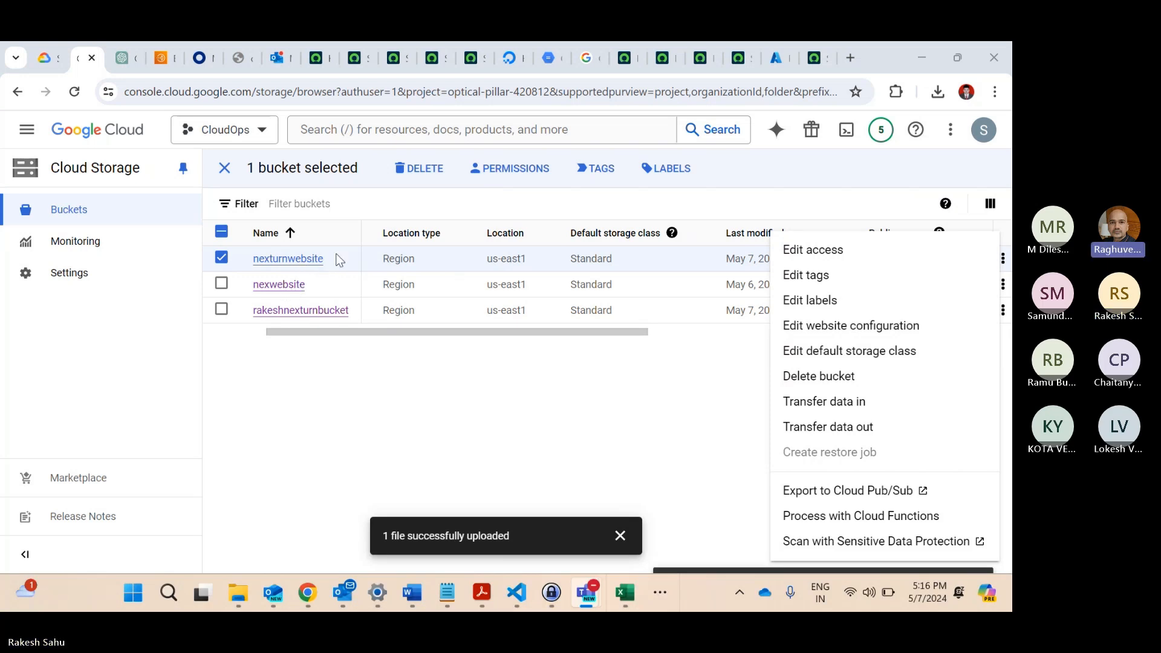
left_click(287, 263)
left_click(288, 263)
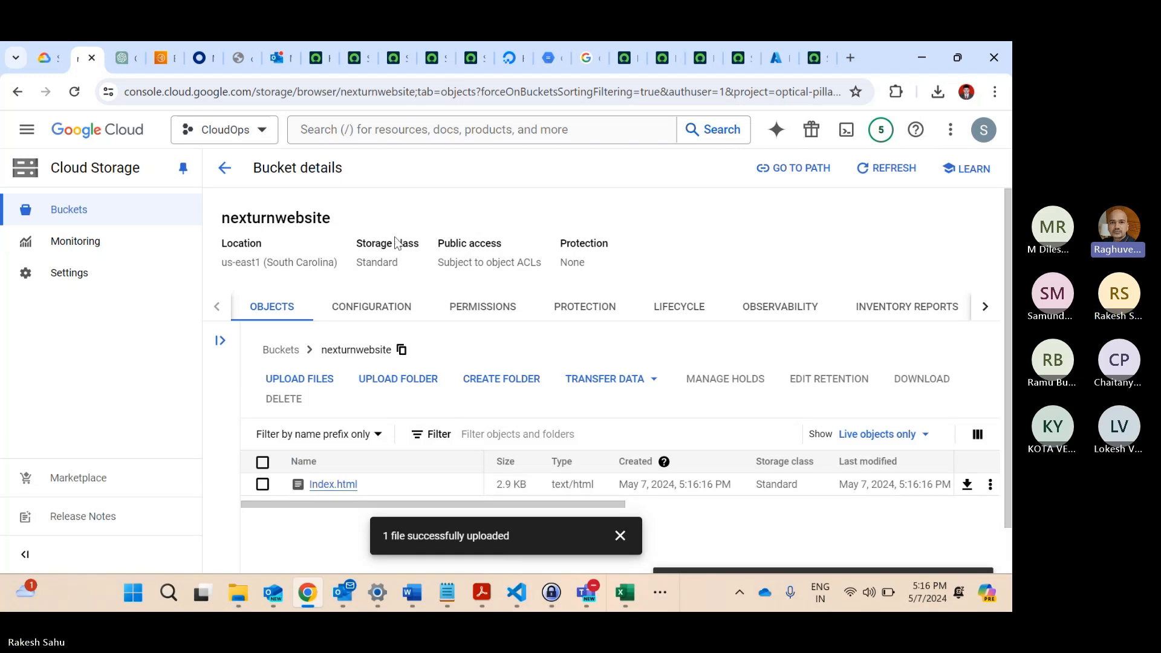
Return to the bucket list and view the website configuration options of the nexturnwebsite bucket.
left_click(115, 207)
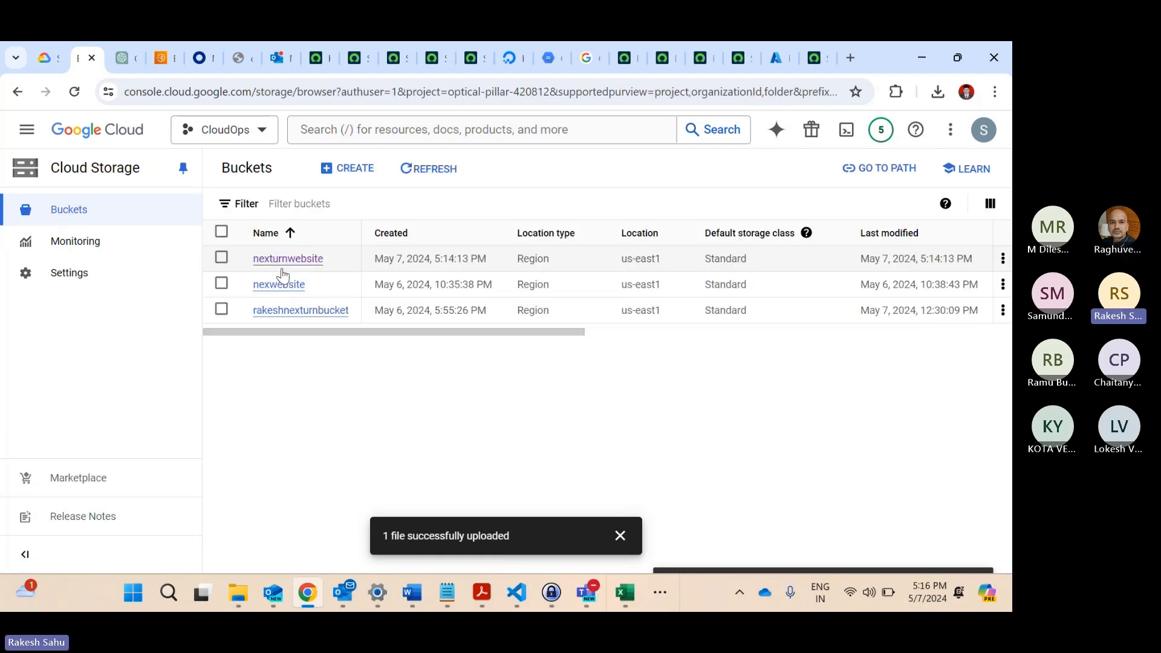
left_click(221, 258)
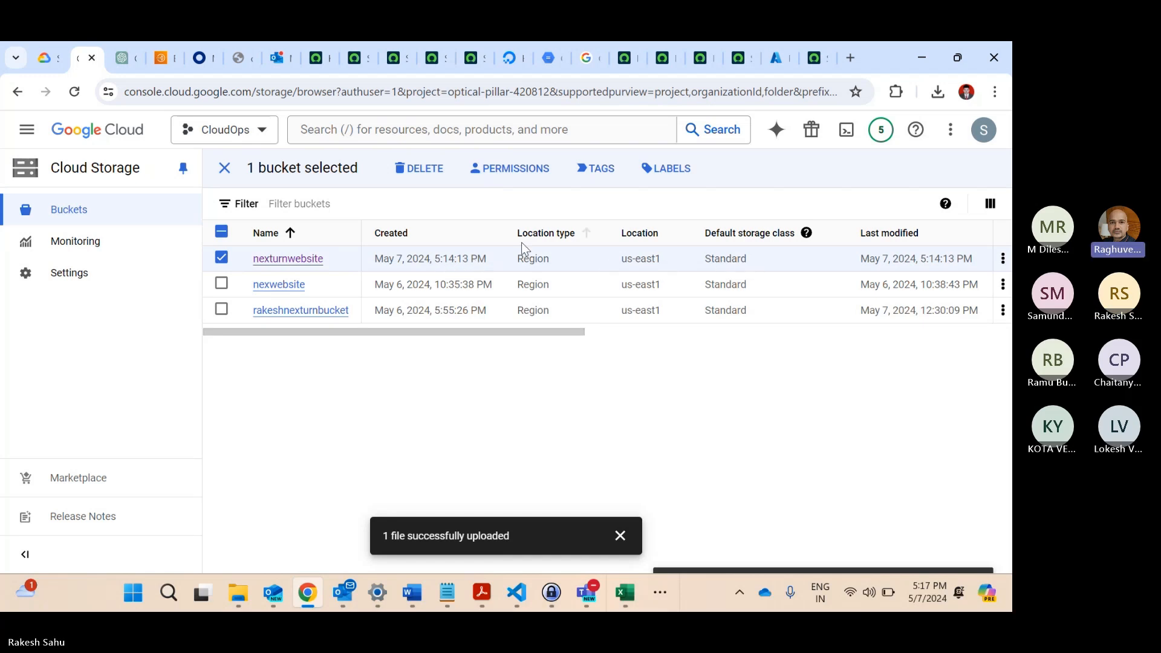
left_click(222, 258)
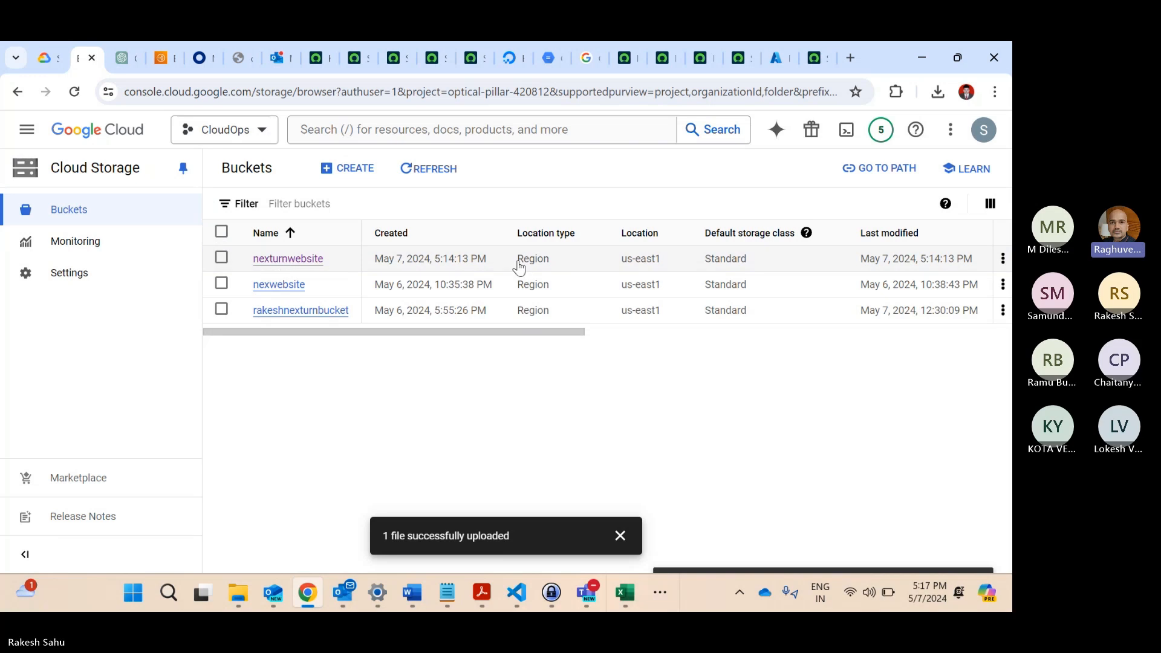
left_click(1003, 260)
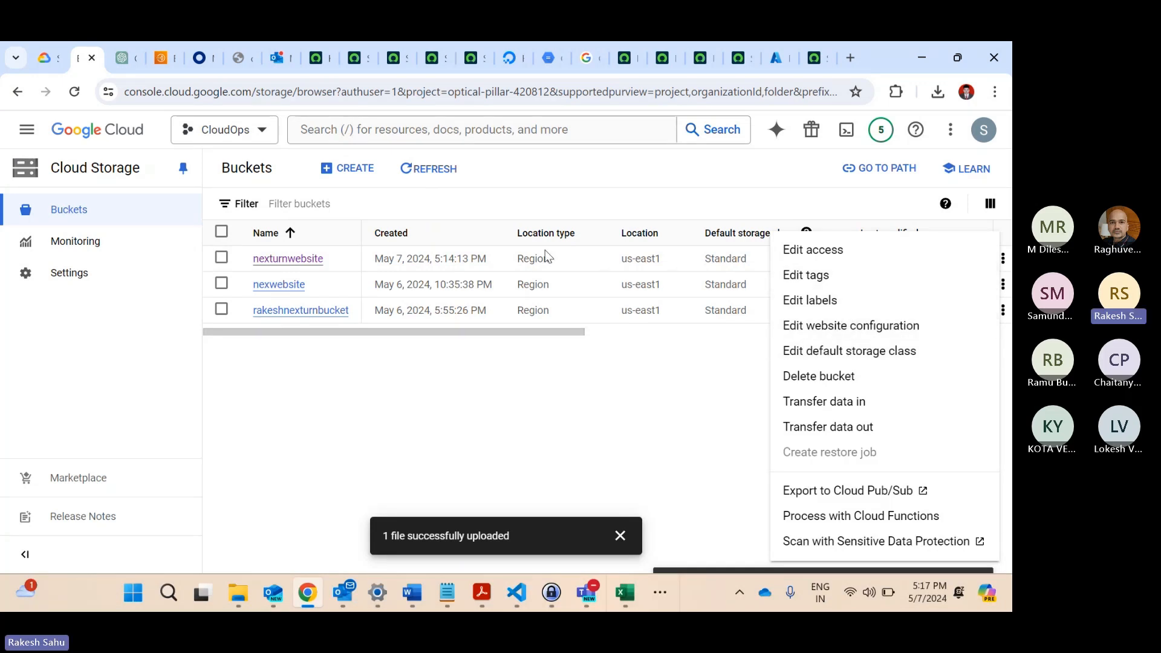
left_click(841, 329)
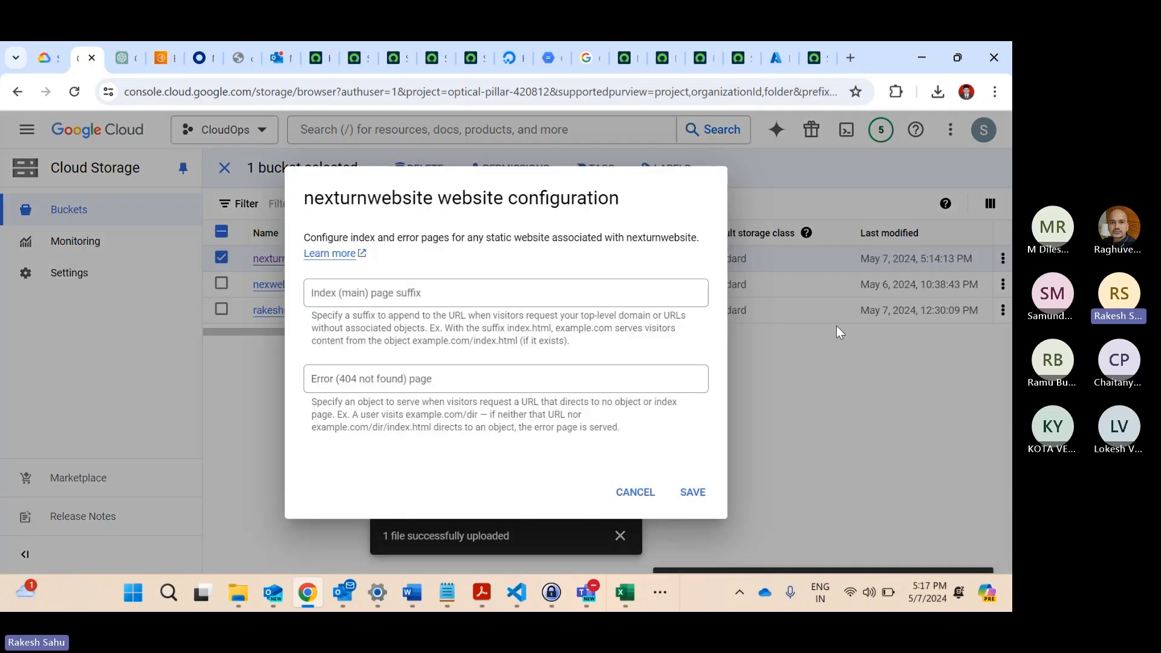
left_click(633, 491)
Open the access permissions of the nexturnwebsite bucket and add allUsers as a new principal.
left_click(1000, 259)
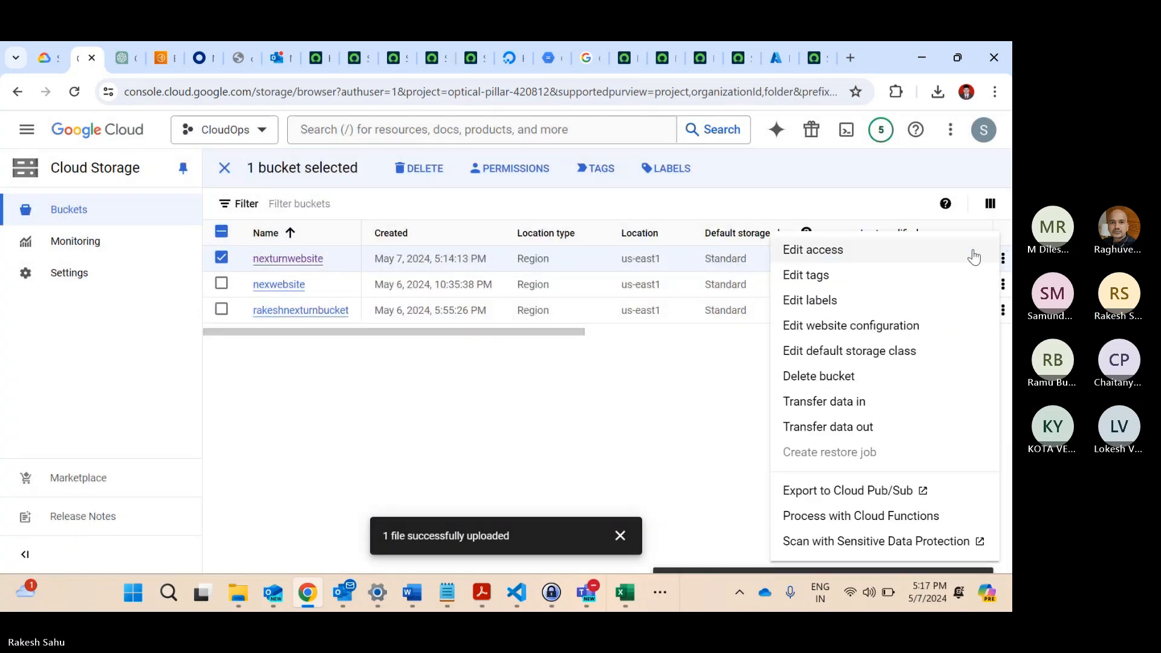
left_click(835, 261)
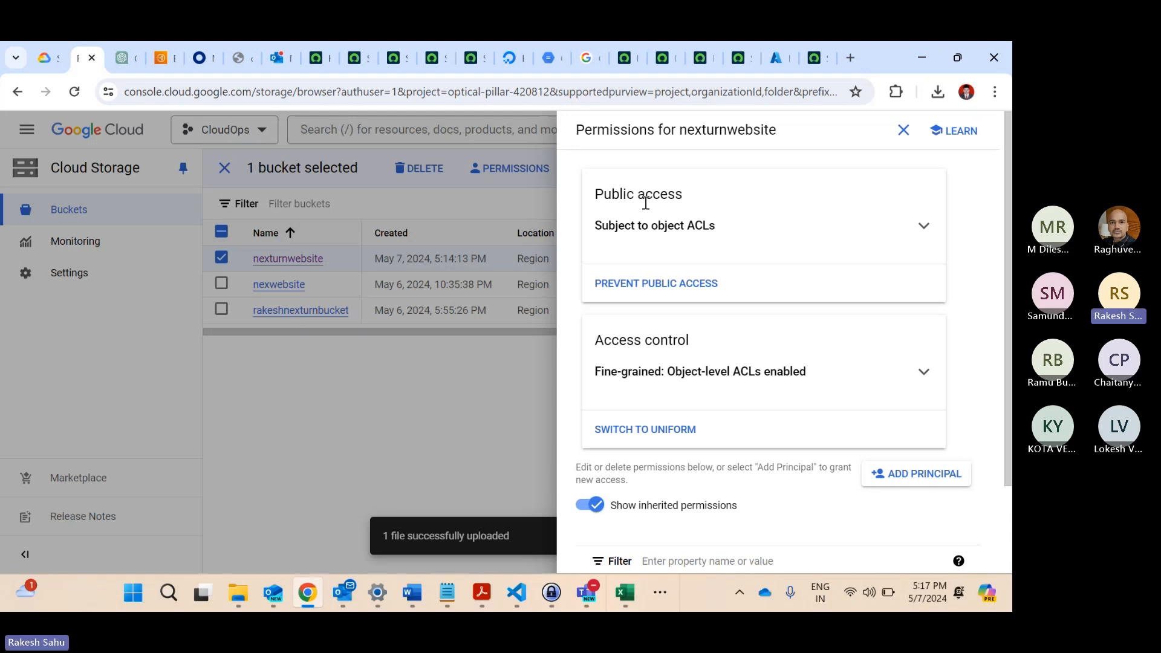
scroll(702, 397, "down", 1)
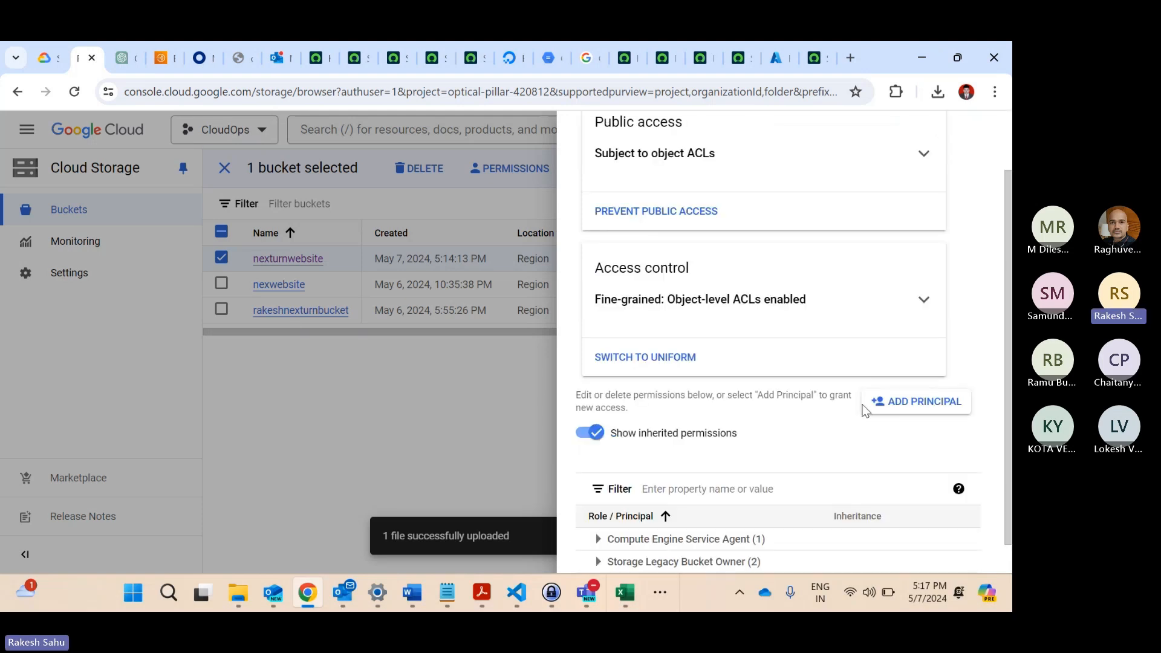
left_click(900, 403)
left_click(453, 390)
type("all")
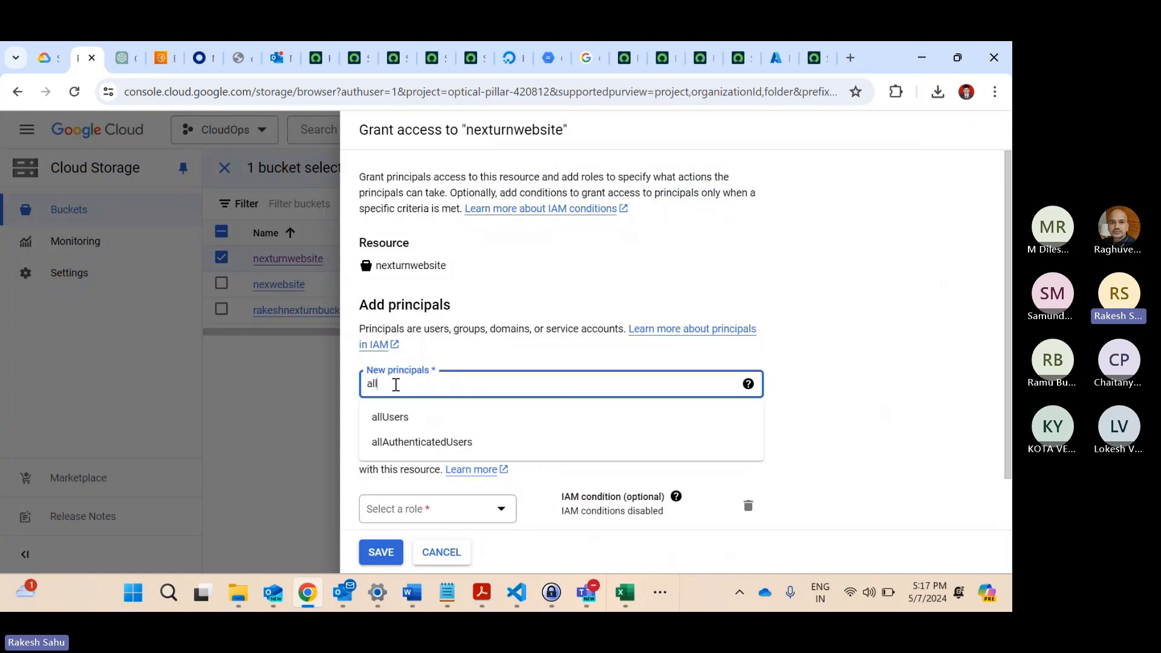
left_click(402, 420)
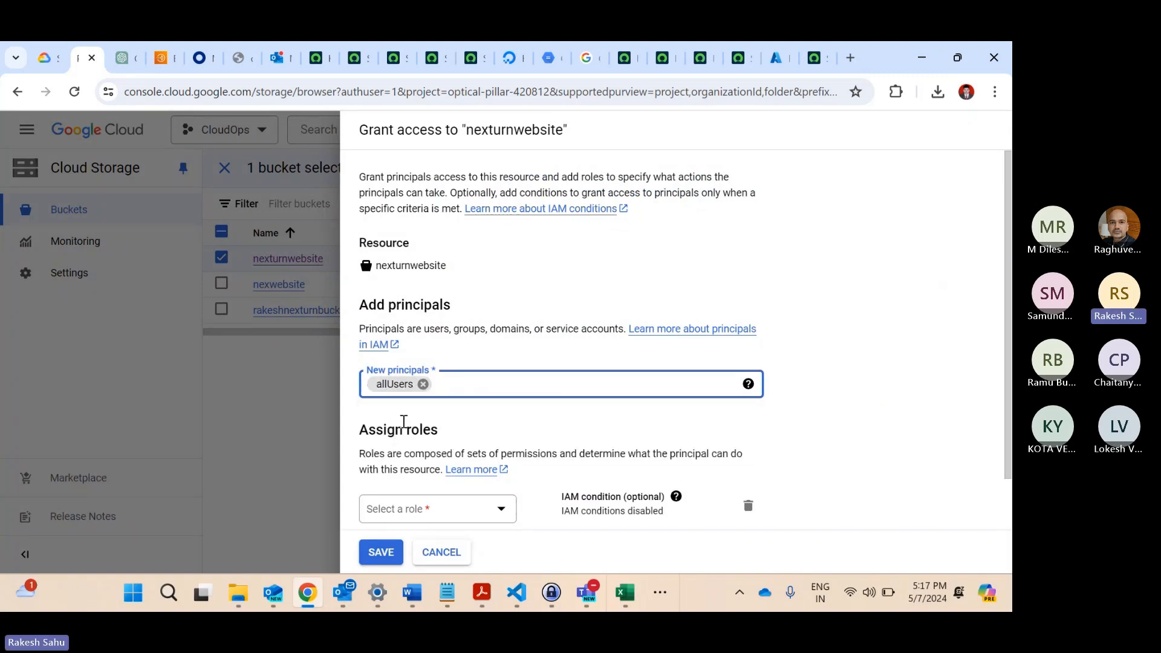
Assign the Storage Object Viewer role to allUsers, save the grant, and allow public access to the bucket.
scroll(403, 421, "down", 1)
left_click(438, 448)
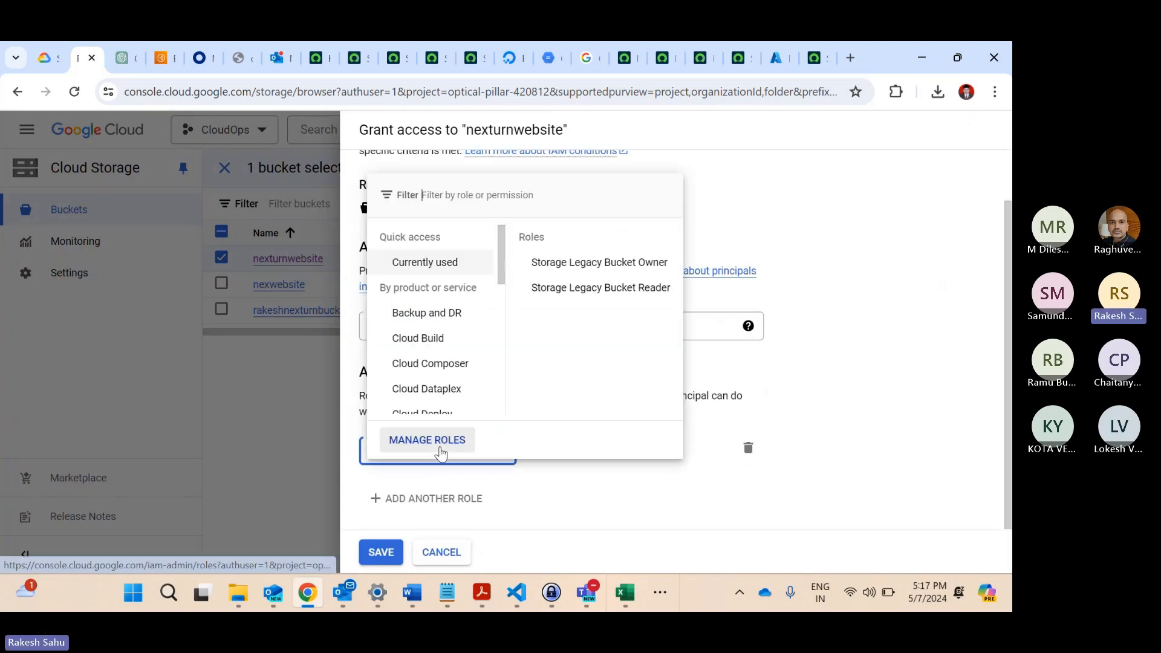
left_click(455, 203)
type("vi")
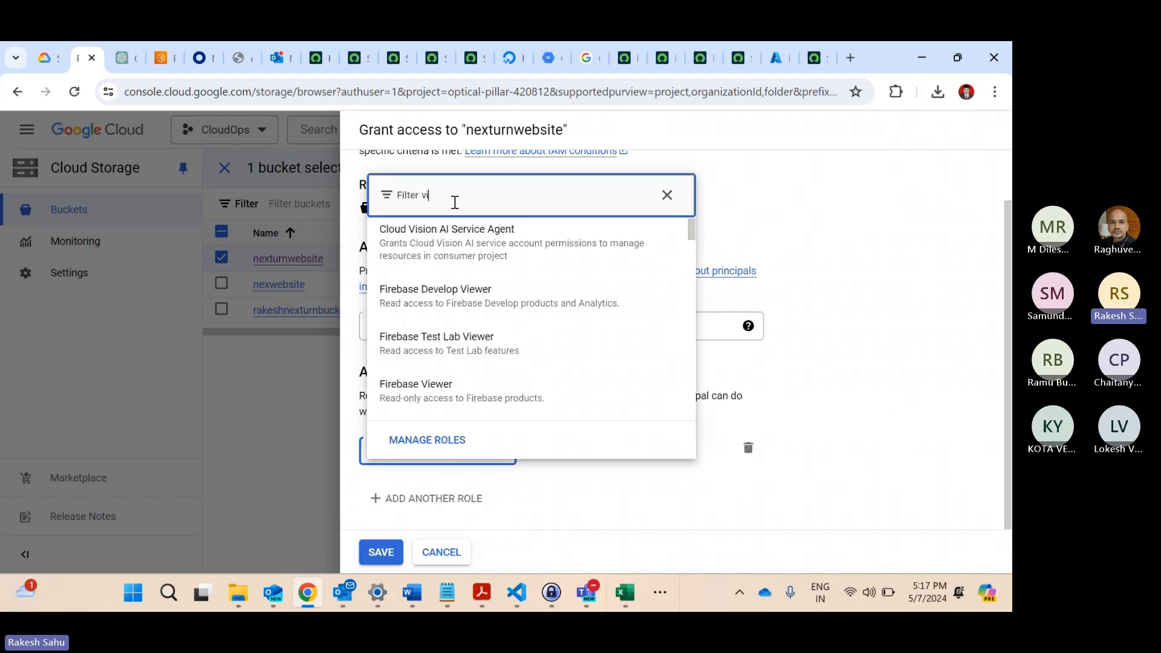
type("ewe")
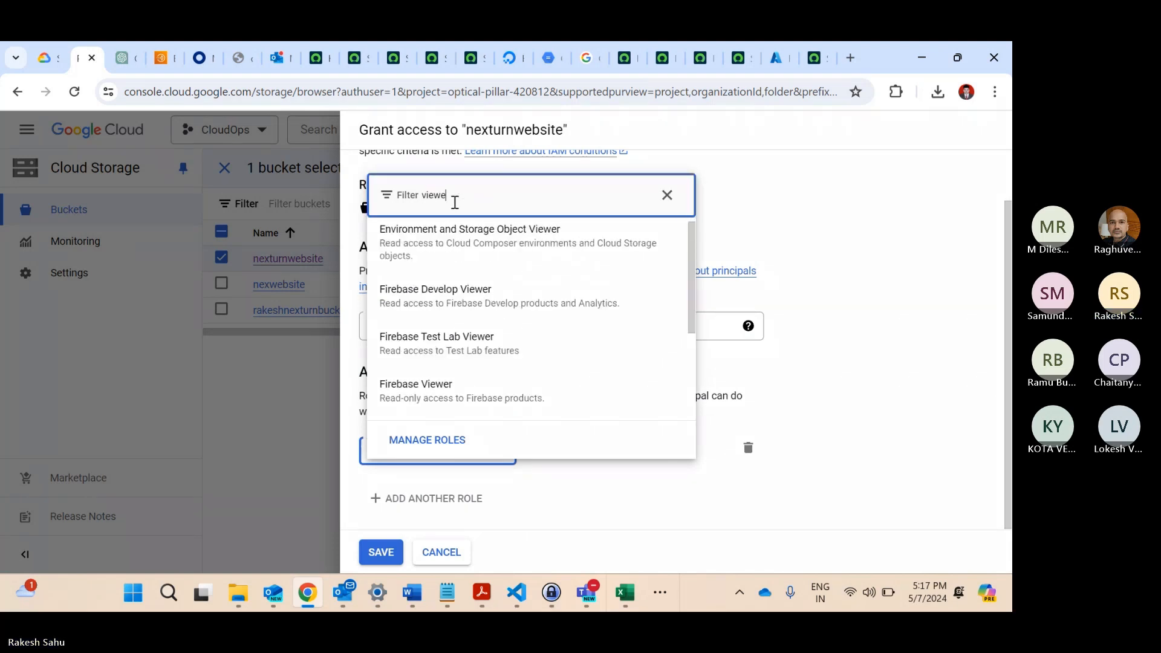
type("r")
scroll(469, 339, "down", 3)
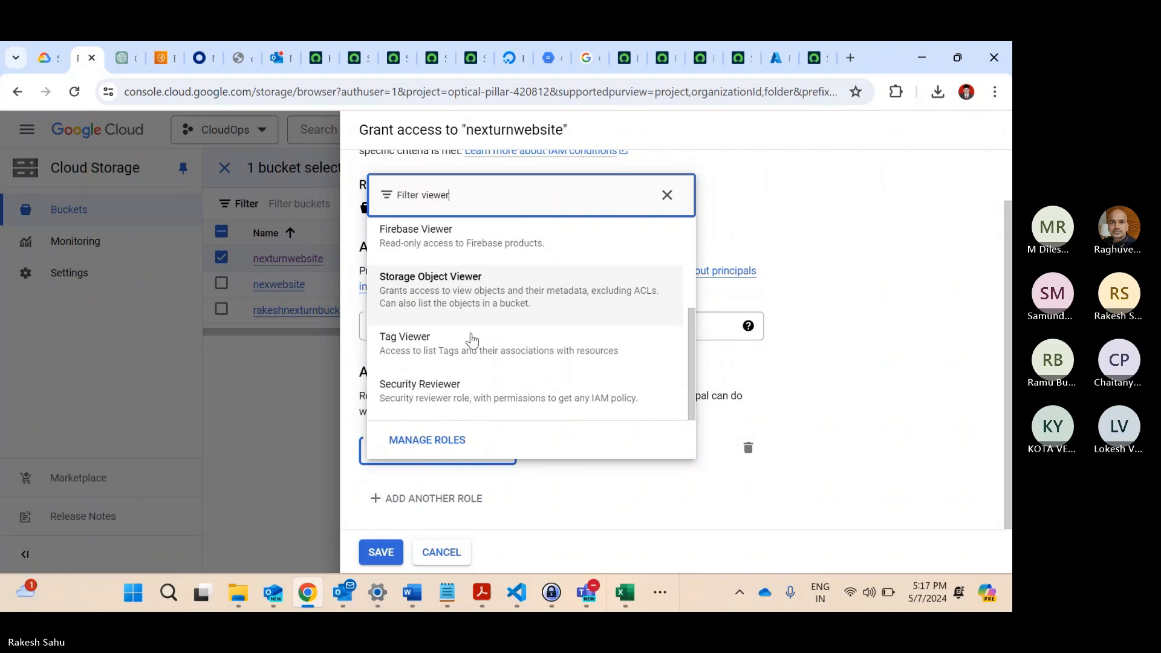
scroll(472, 340, "up", 3)
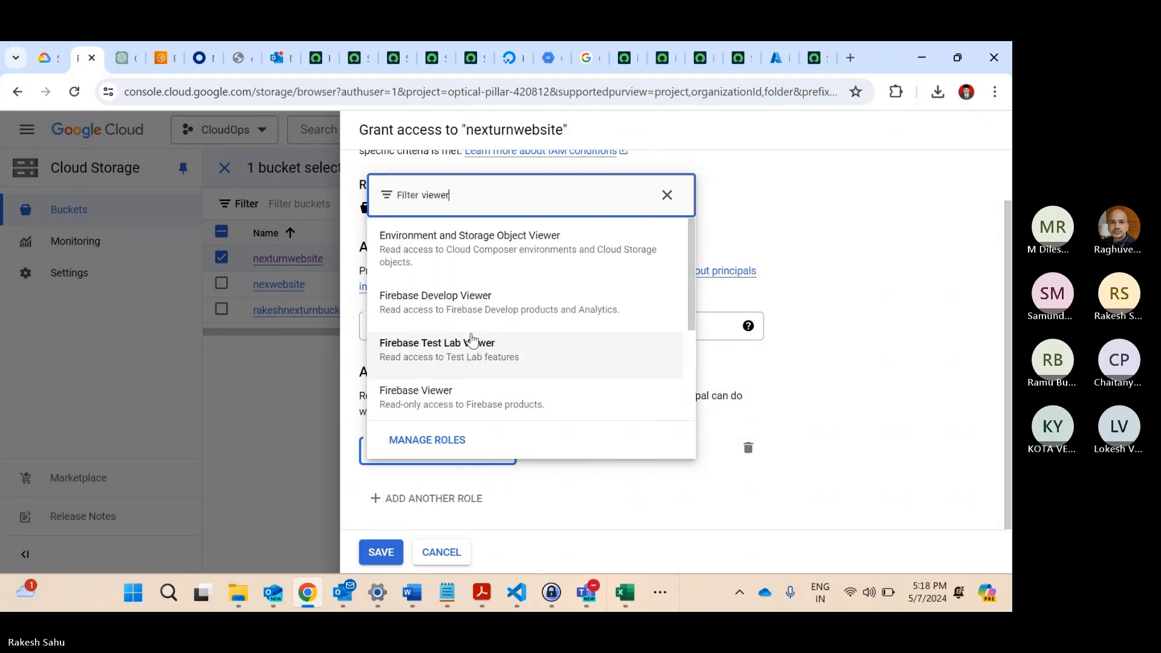
scroll(472, 341, "down", 3)
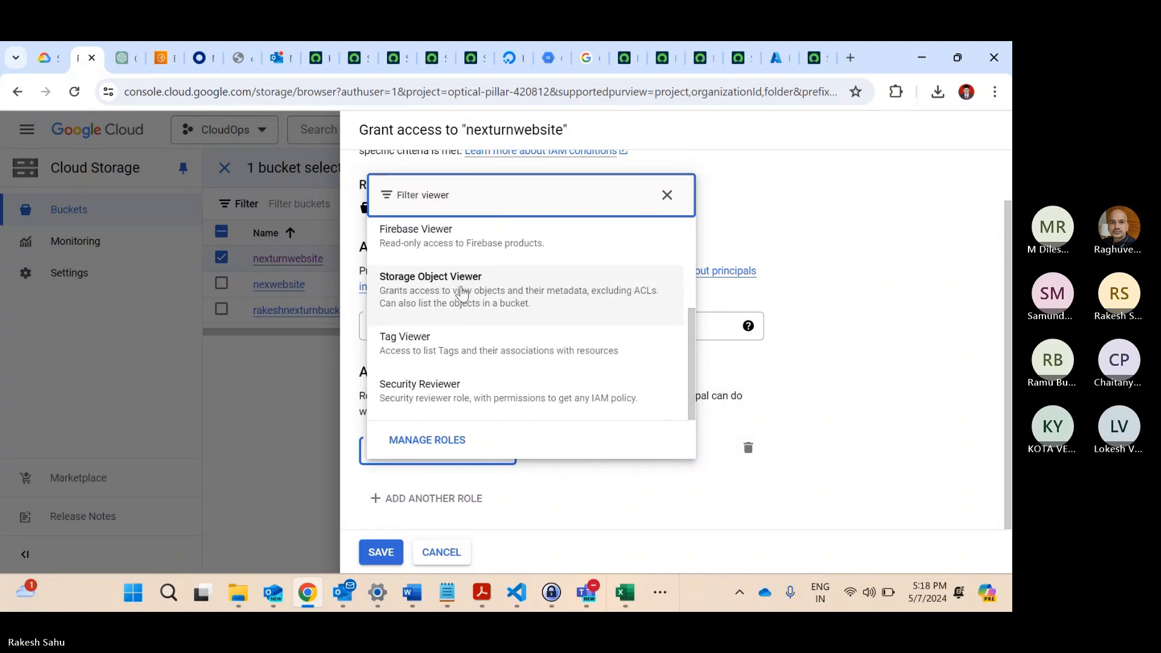
left_click(462, 293)
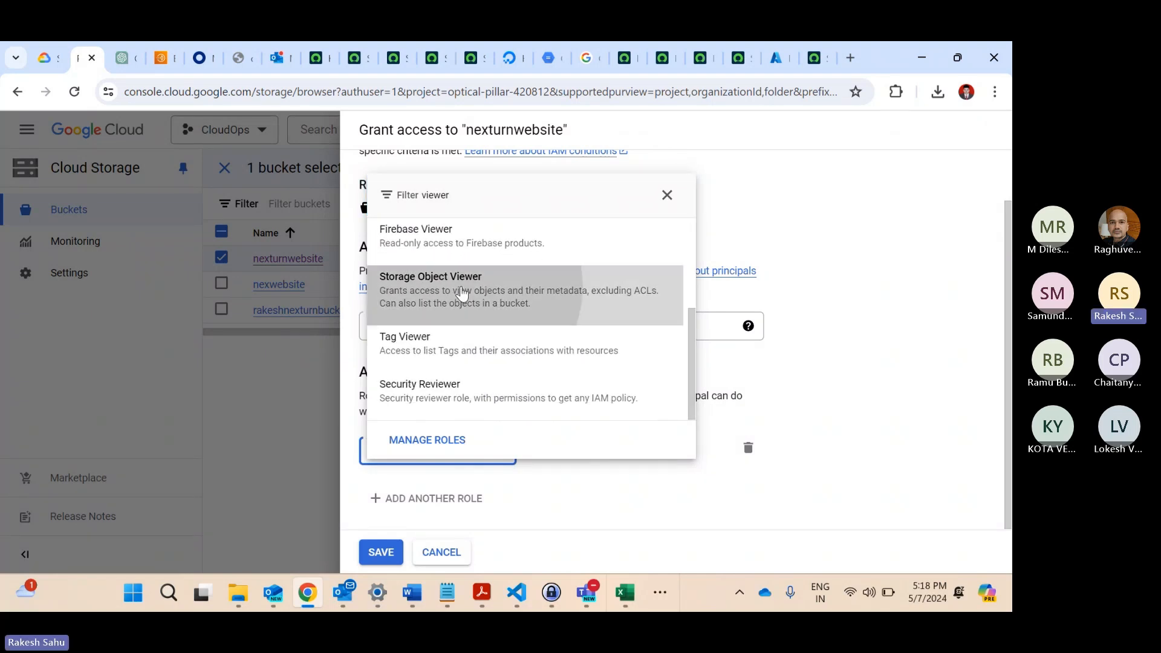
left_click(373, 554)
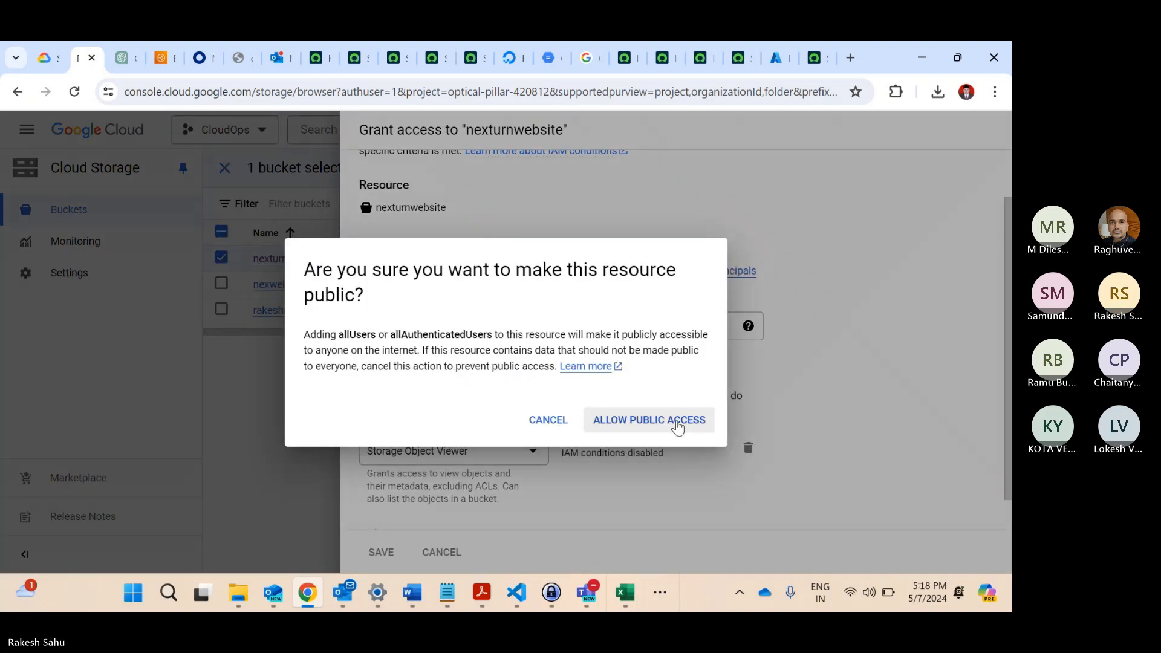
left_click(649, 419)
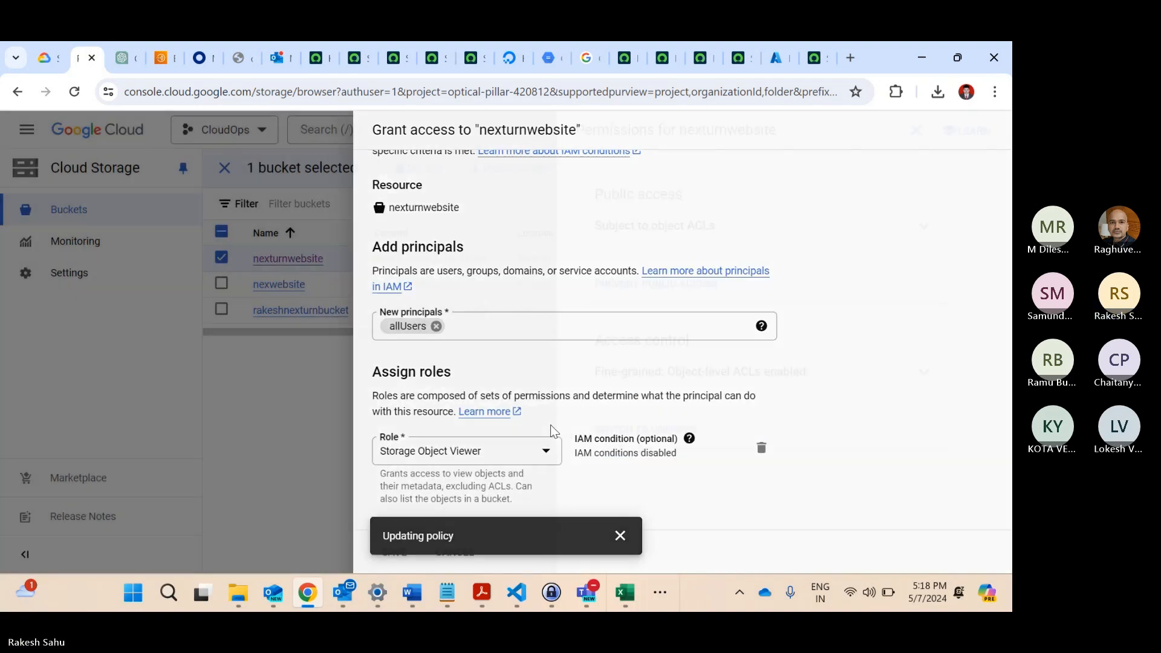
Close the permissions, open the nexturnwebsite bucket, and refresh its data to check the public access of Index.html.
scroll(784, 510, "down", 2)
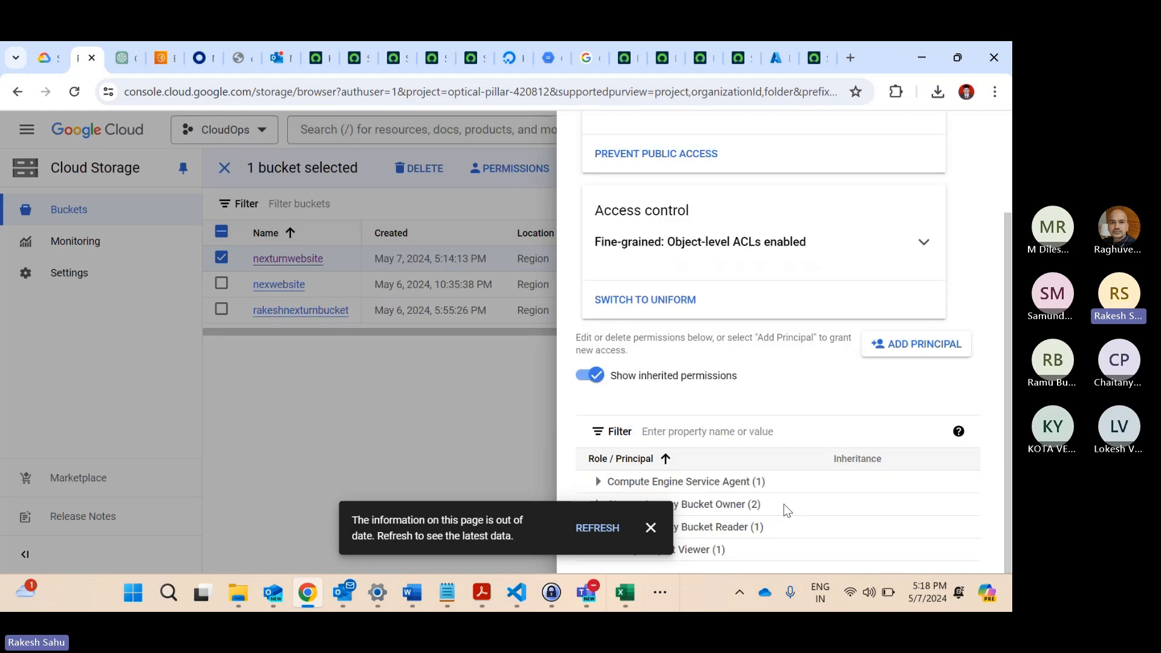
left_click(440, 445)
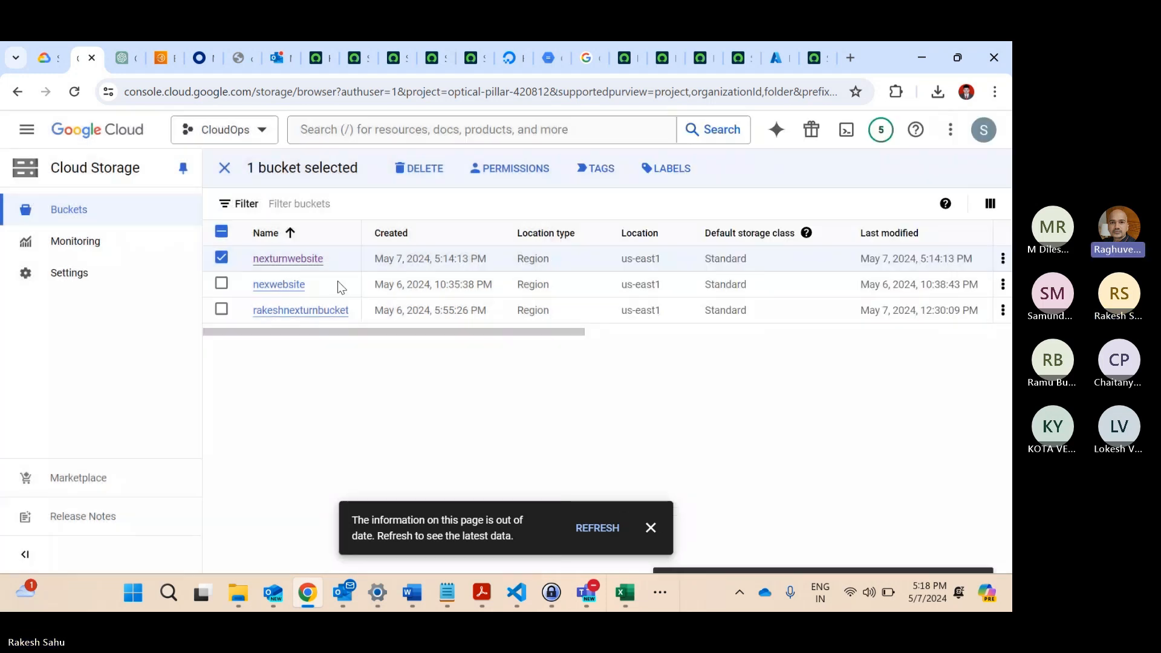
left_click(287, 263)
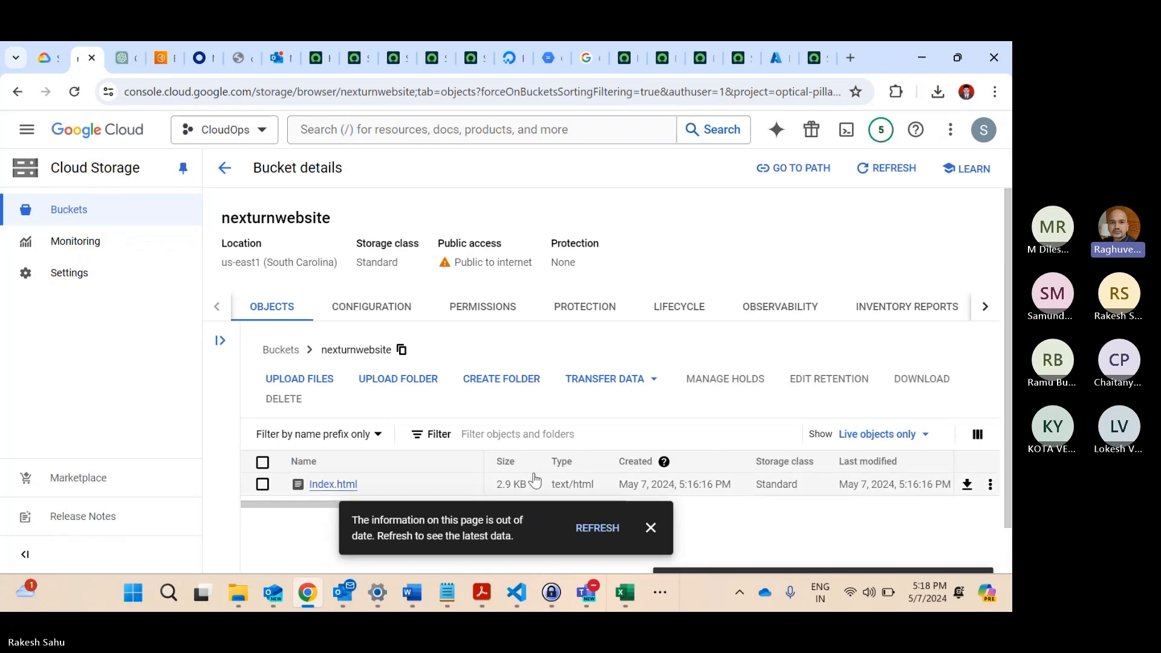
scroll(532, 476, "right", 3)
scroll(534, 479, "right", 2)
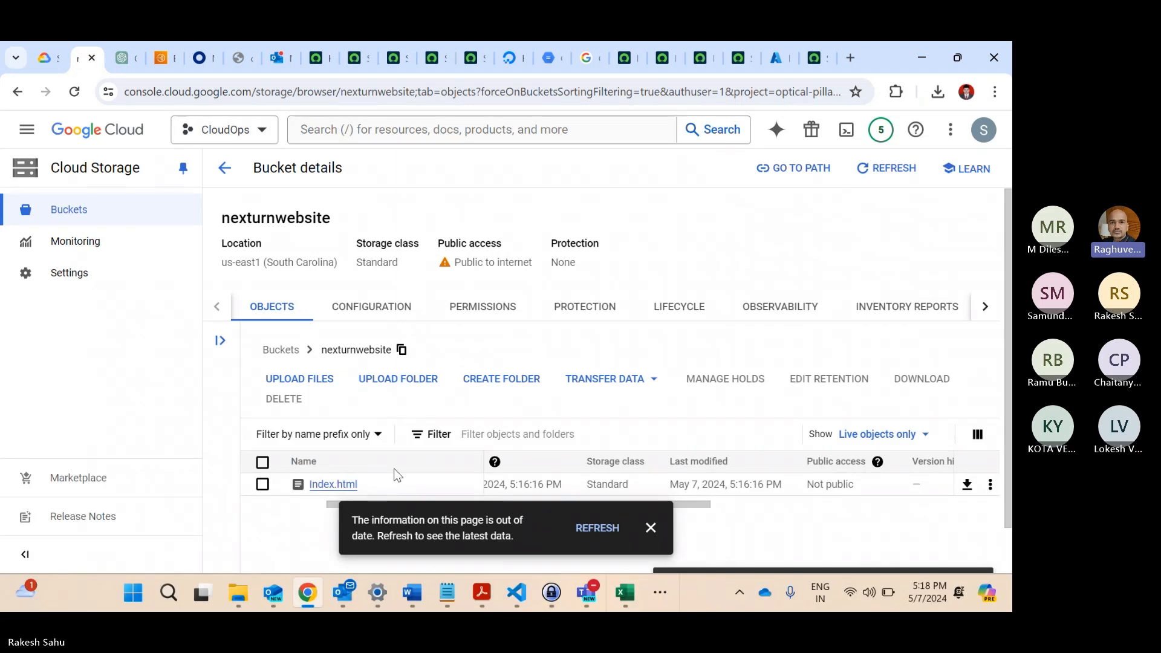
left_click(597, 527)
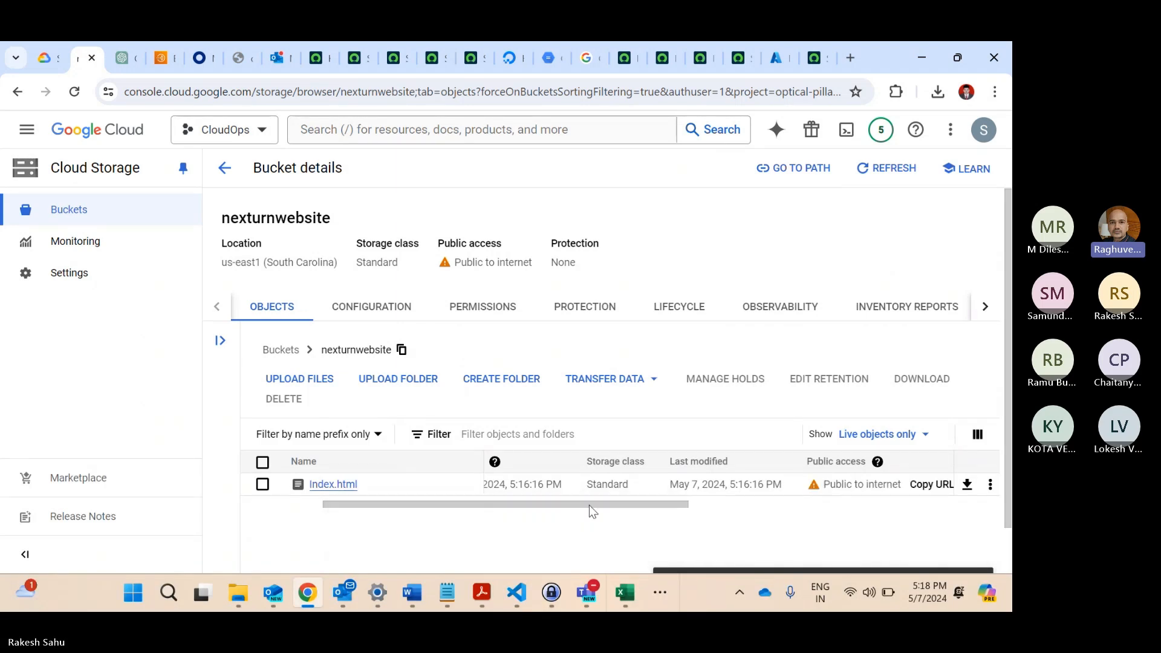
Copy the public URL of Index.html and open it in a new browser tab.
scroll(691, 487, "right", 1)
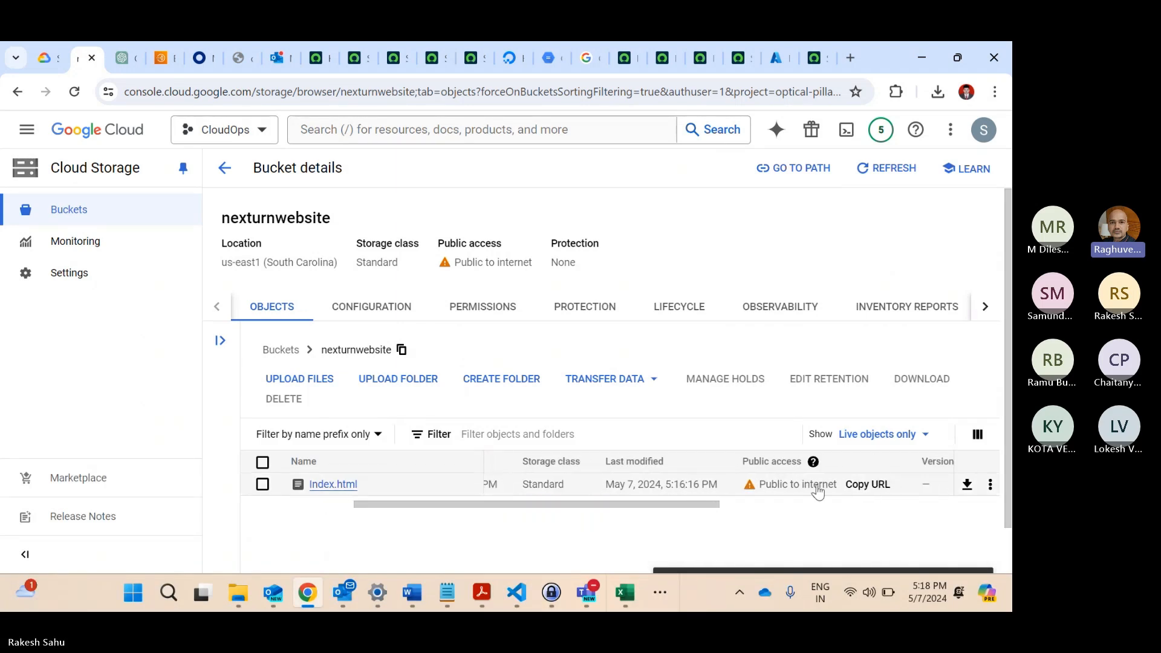
left_click(868, 486)
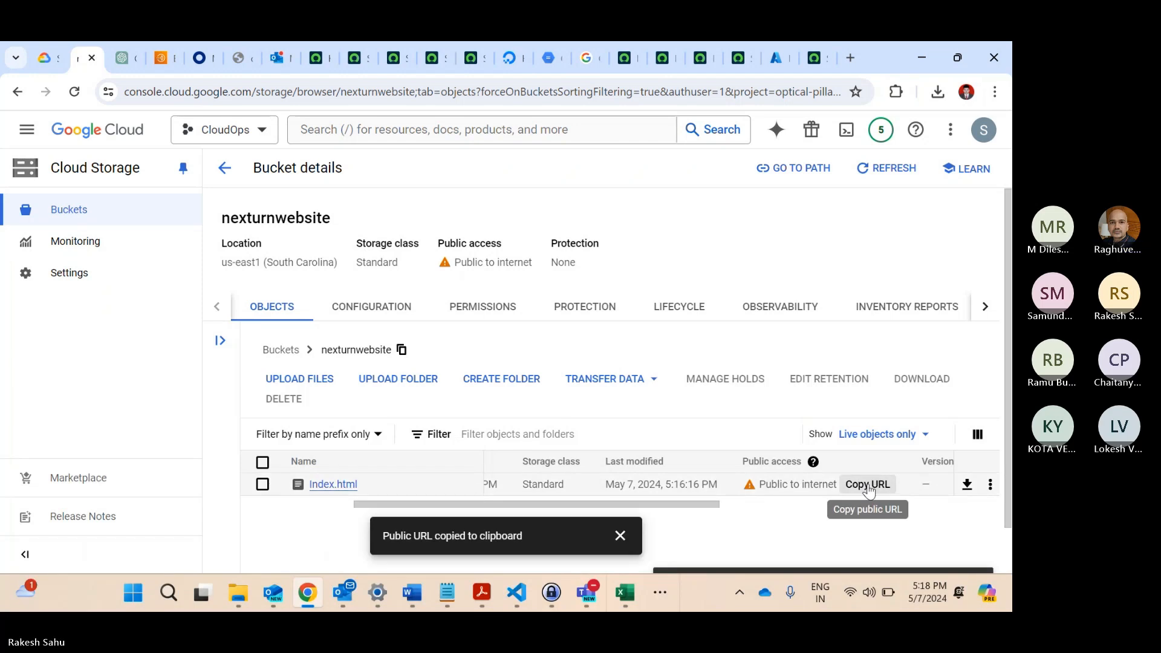
left_click(852, 58)
key("ctrl+v")
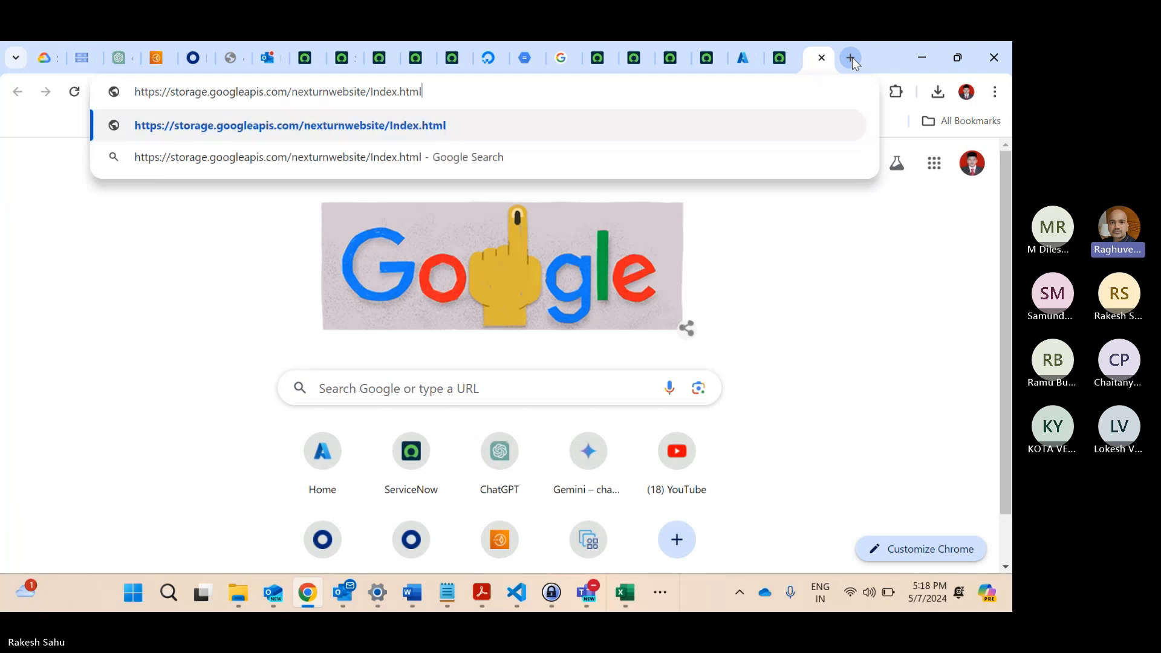
key("Return")
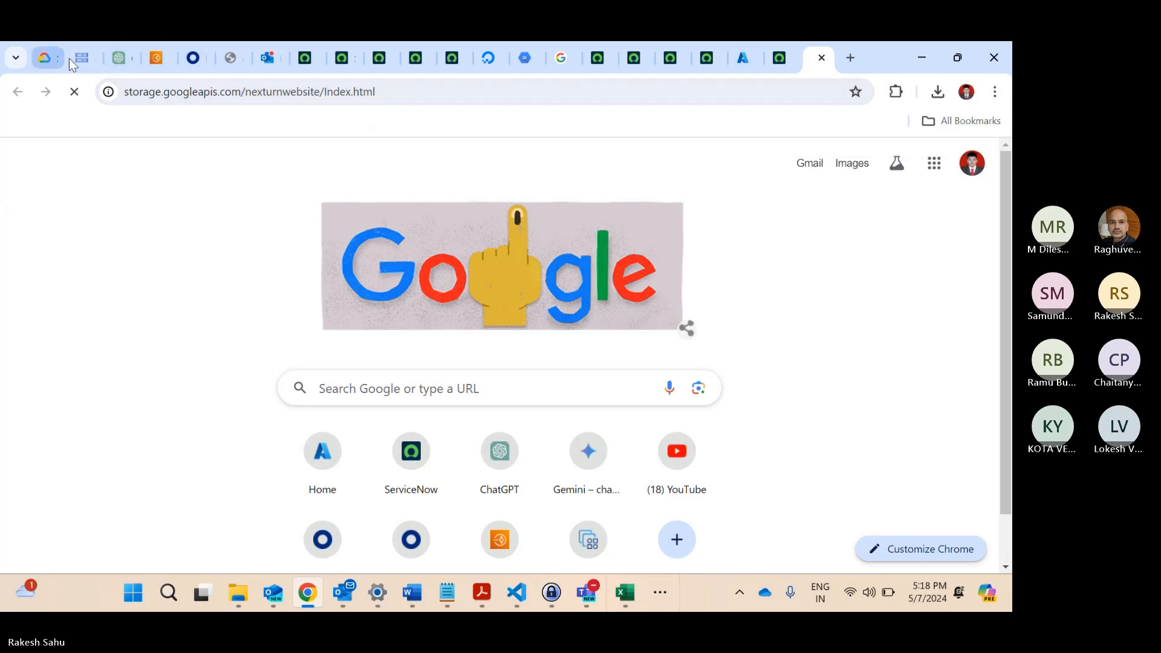
Detach the bucket details page into its own maximized window and reopen the nexturnwebsite bucket from the bucket list.
left_click_drag(74, 58, 404, 158)
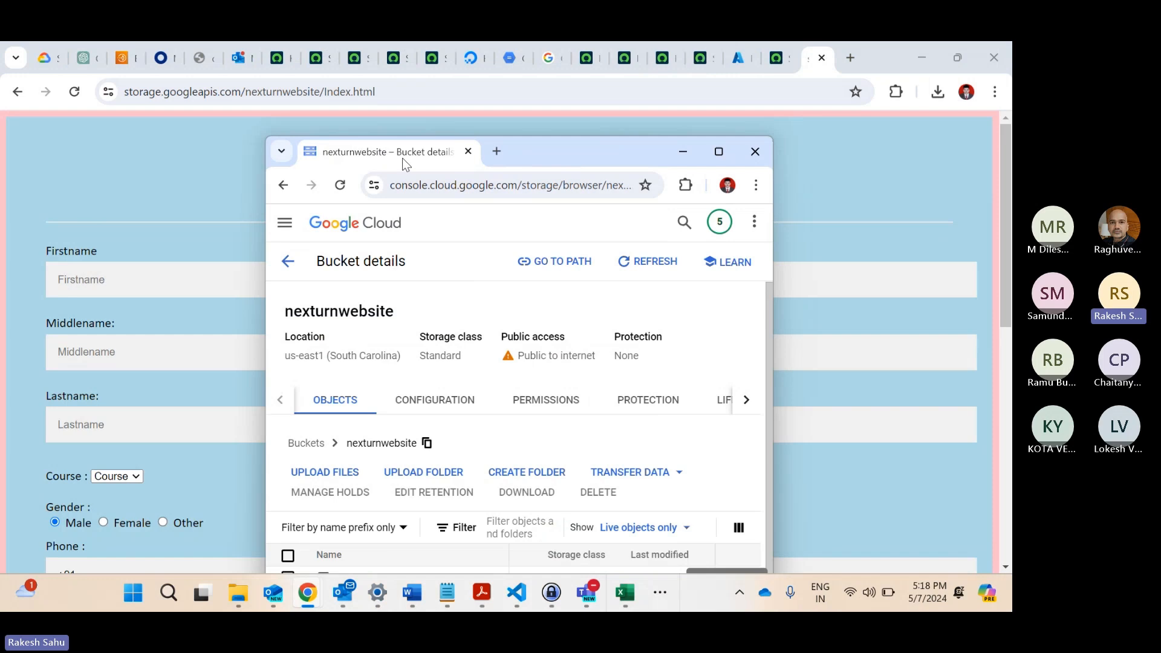
double_click(608, 150)
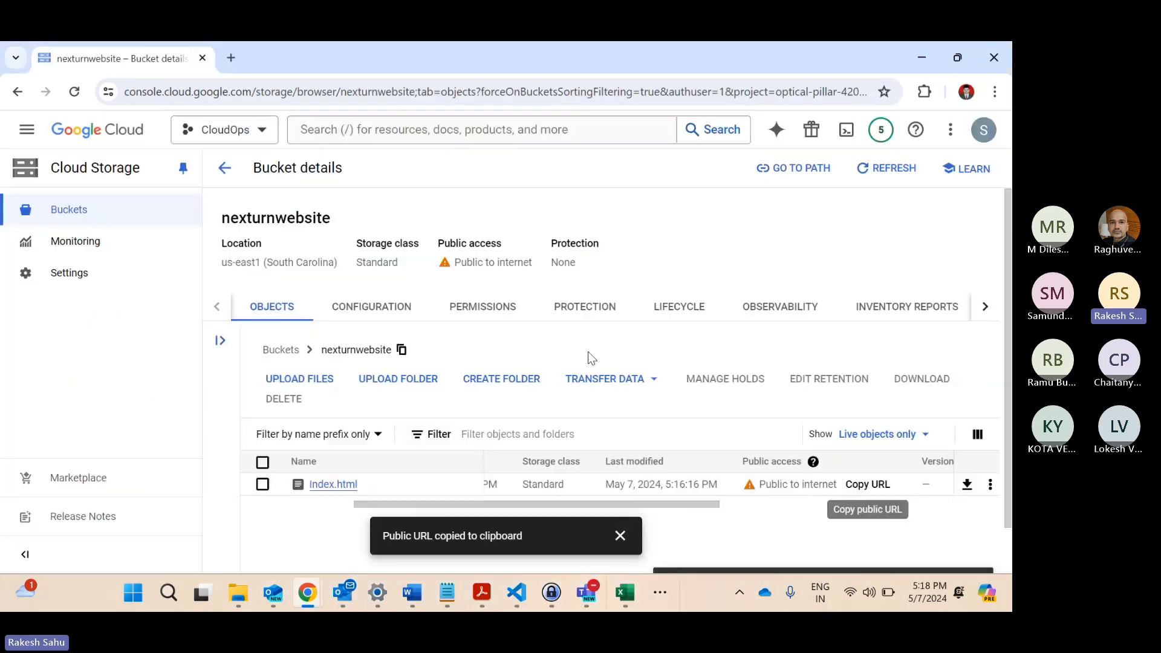
left_click(85, 219)
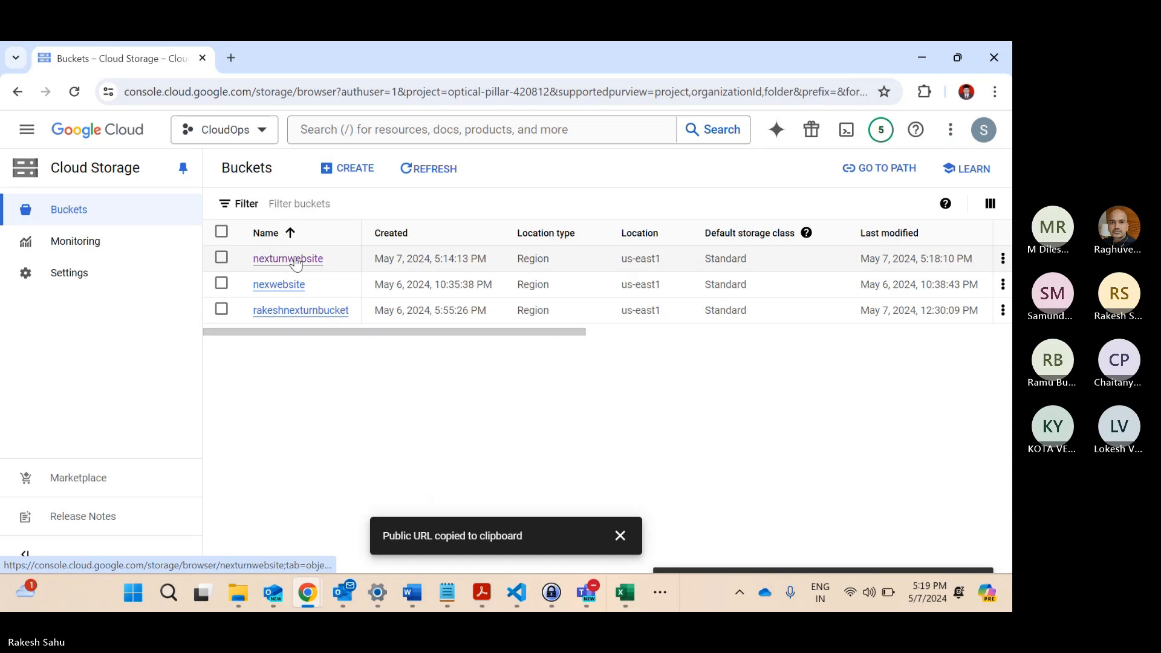
left_click(298, 259)
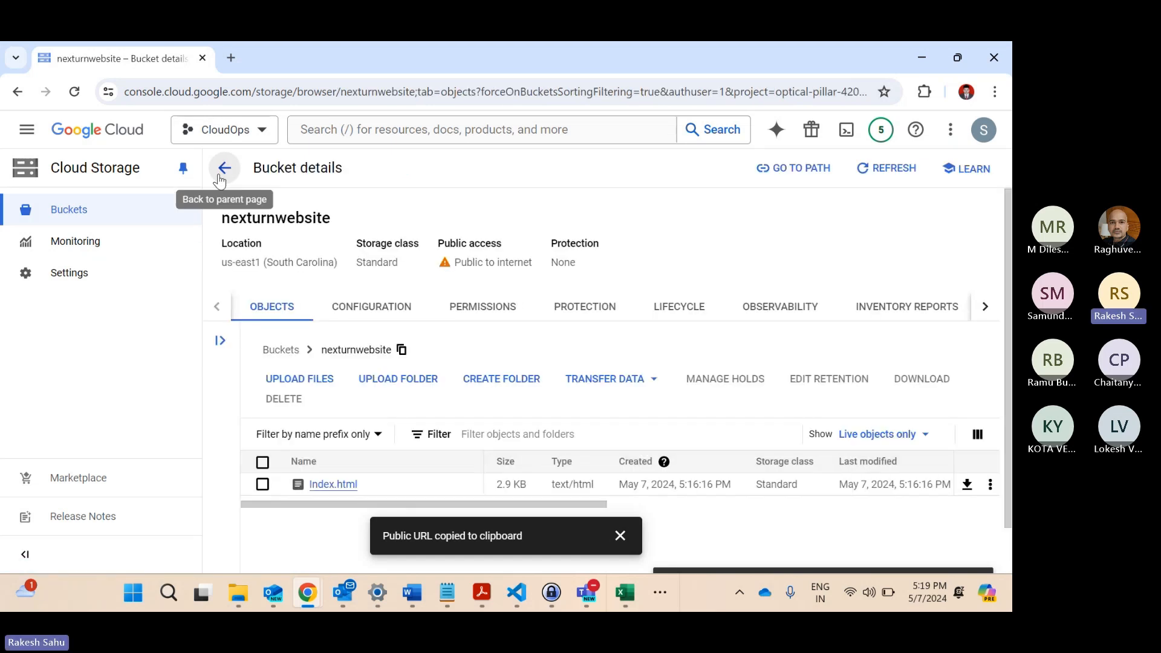
left_click(220, 176)
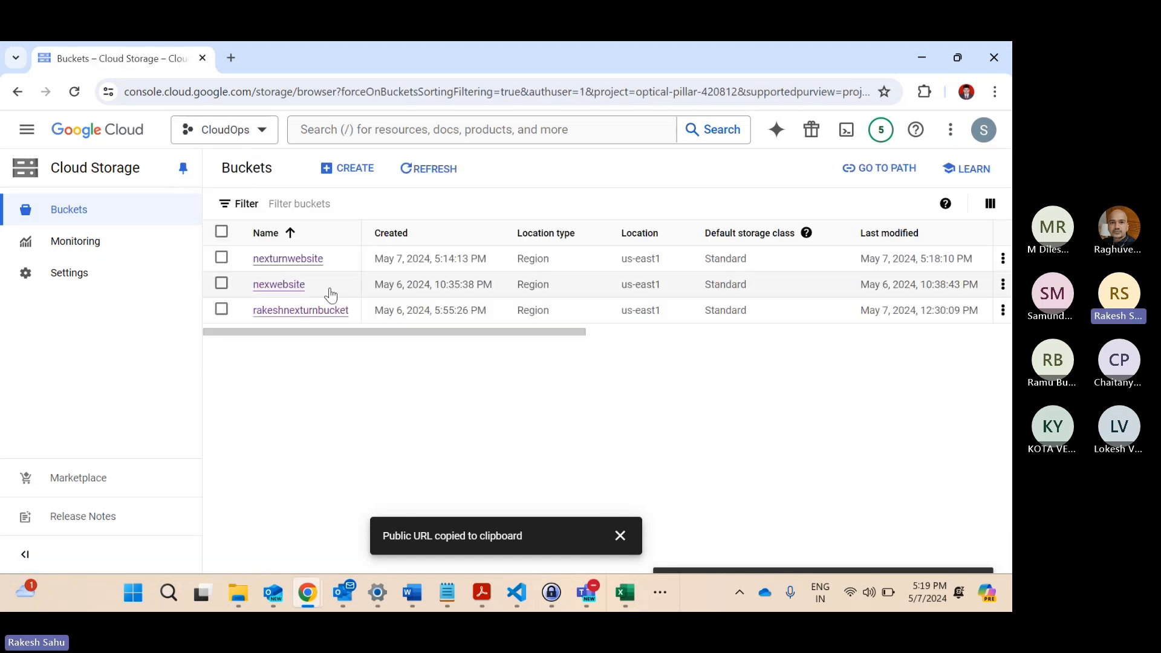
left_click(294, 260)
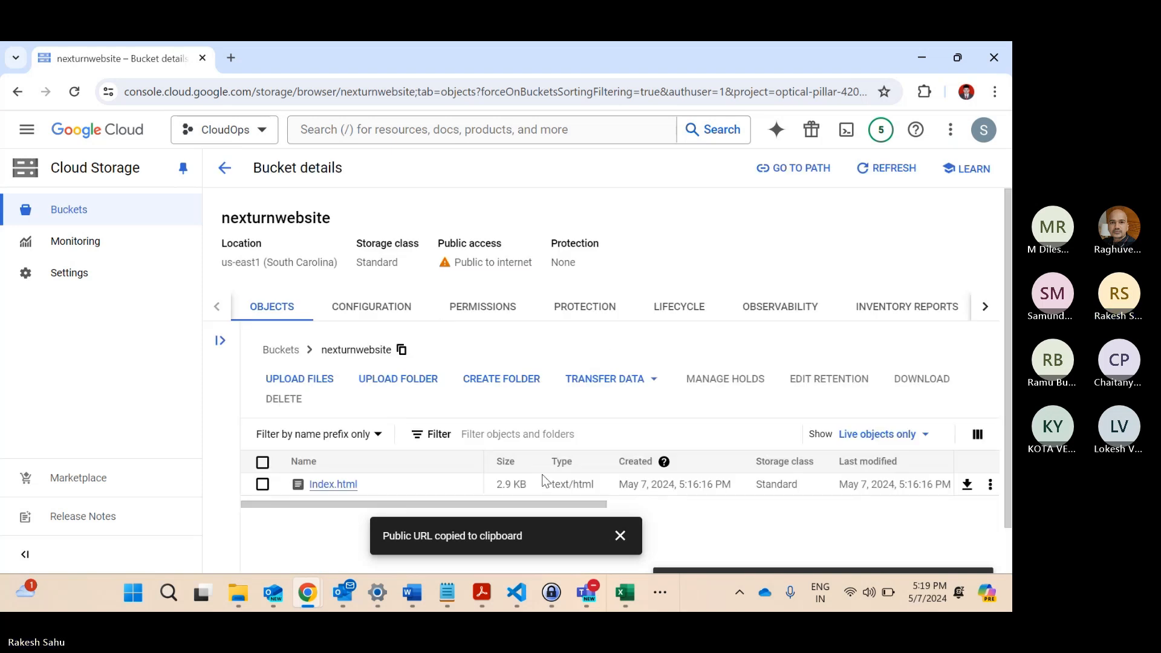
Read the help explanation for the public access of objects in the nexturnwebsite bucket, then close it.
scroll(566, 483, "right", 5)
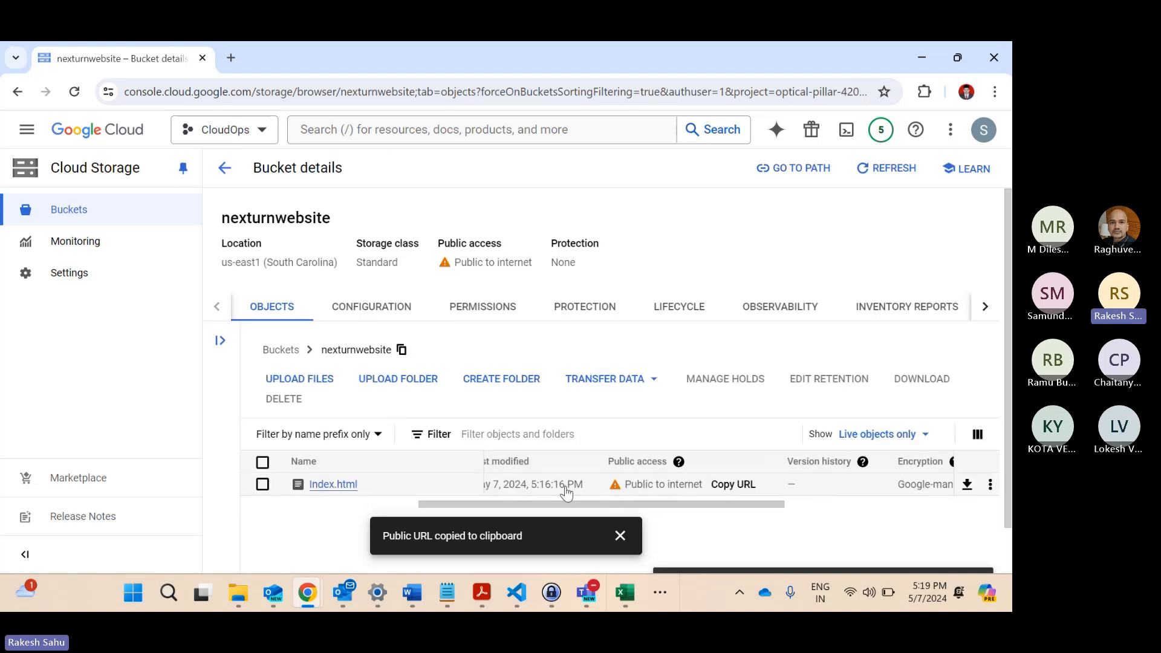
left_click(678, 461)
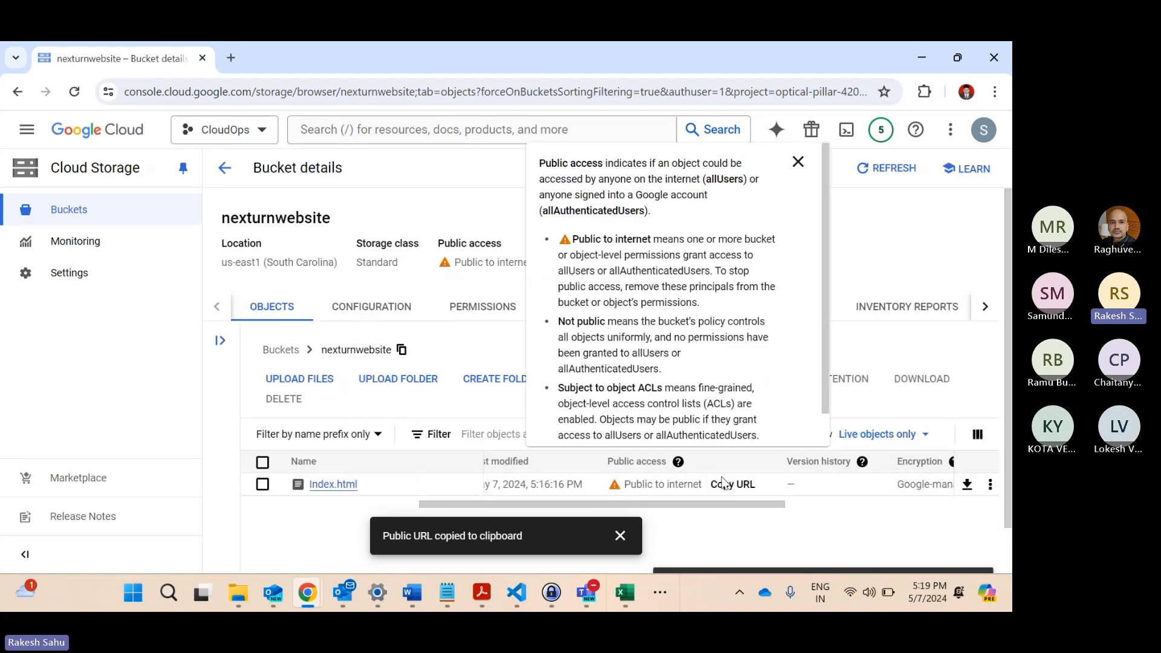
left_click(386, 206)
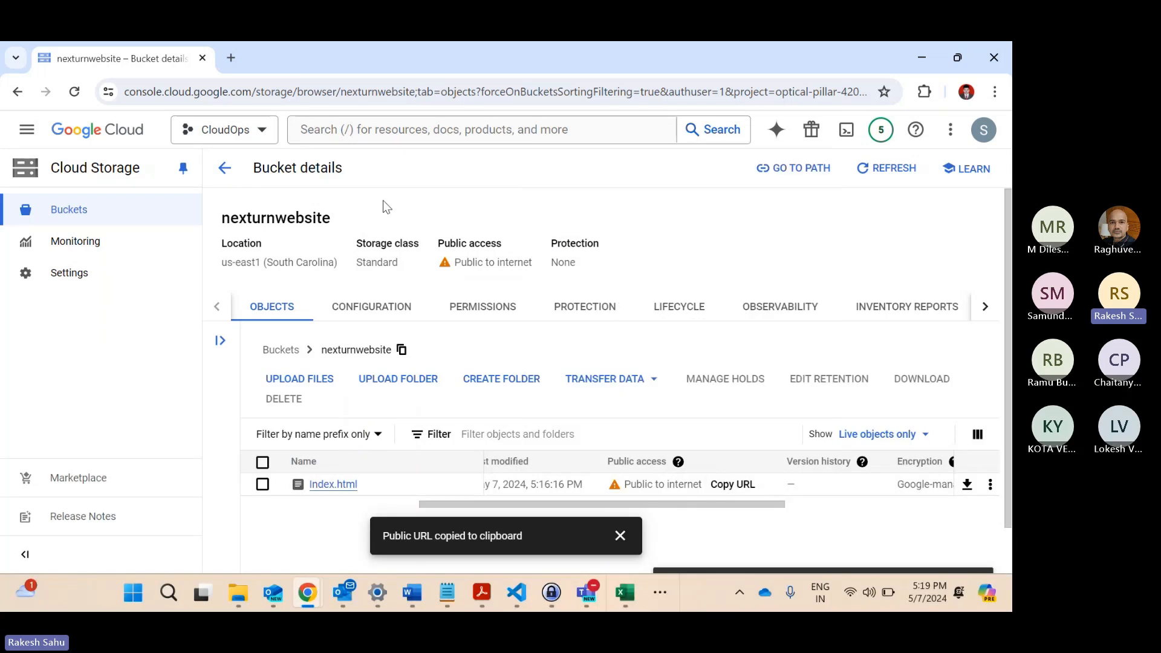
Load the copied Index.html URL in a new tab of this window and review the registration page's heading and fields.
left_click(228, 58)
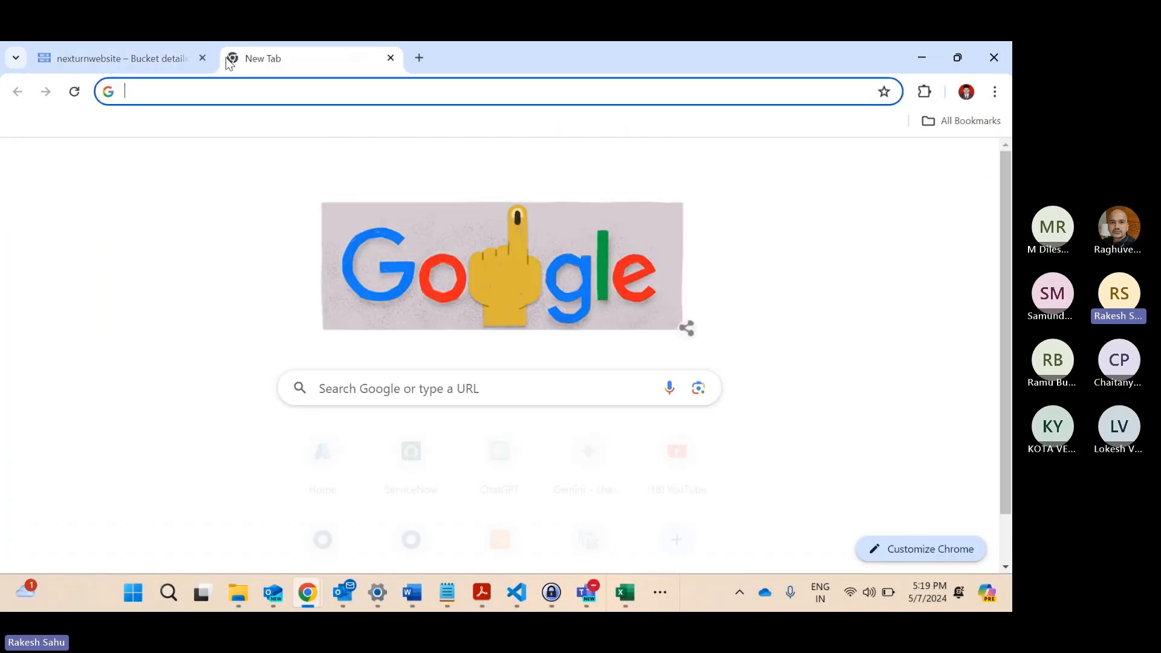
key("ctrl+v")
key("Return")
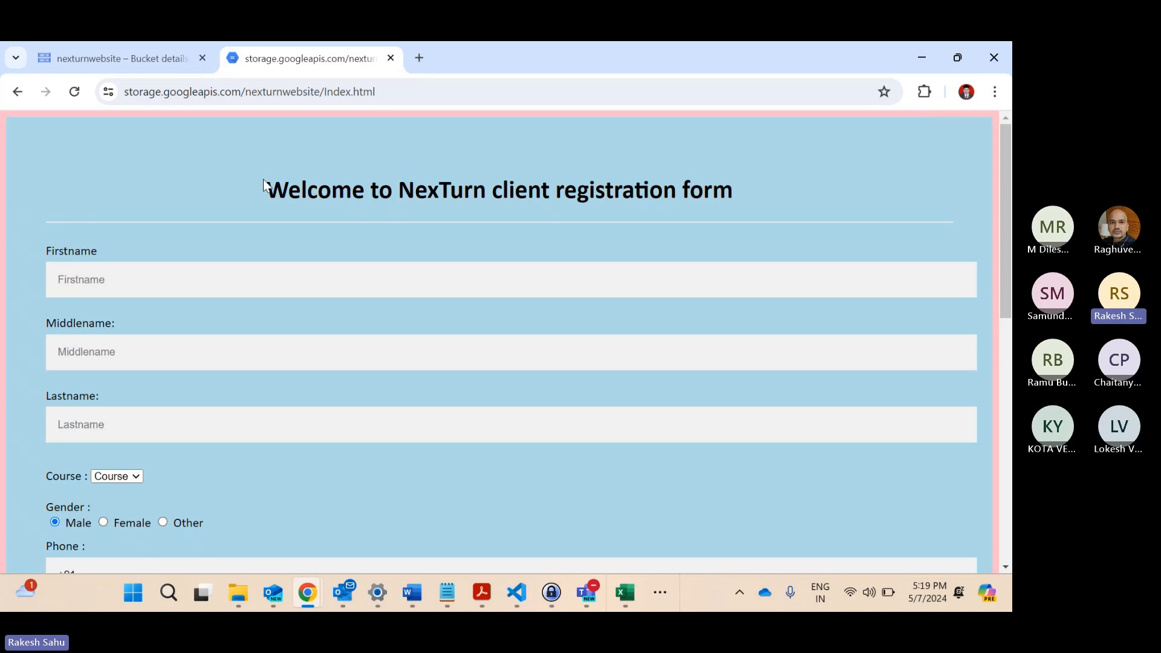
left_click_drag(263, 190, 760, 197)
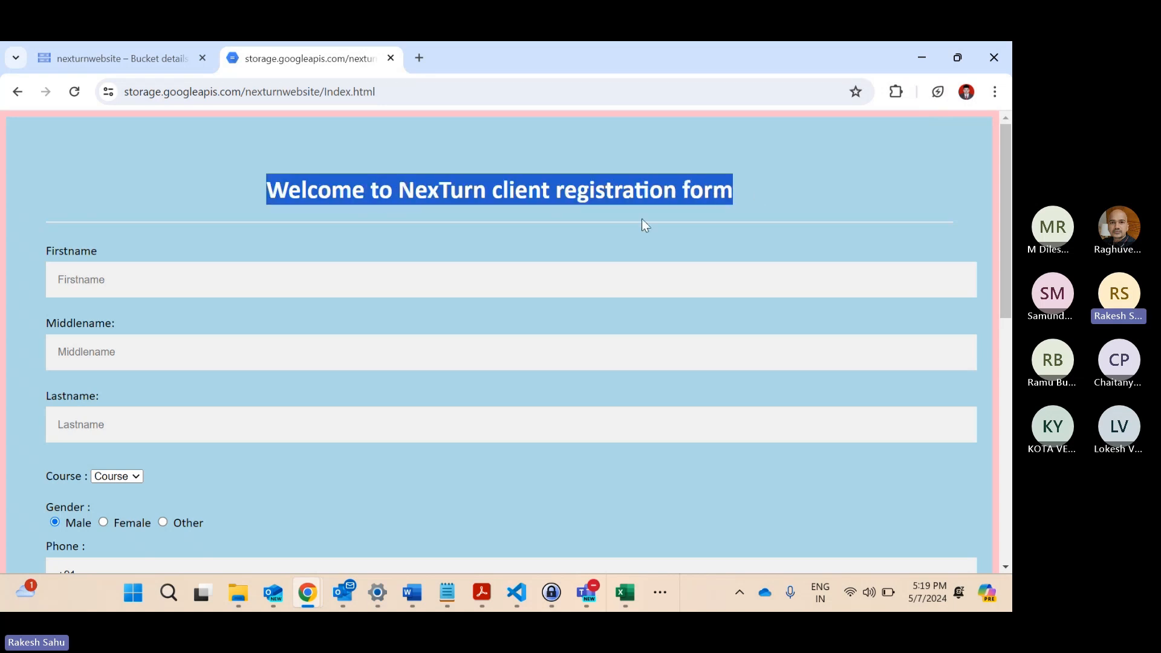
scroll(641, 219, "down", 1)
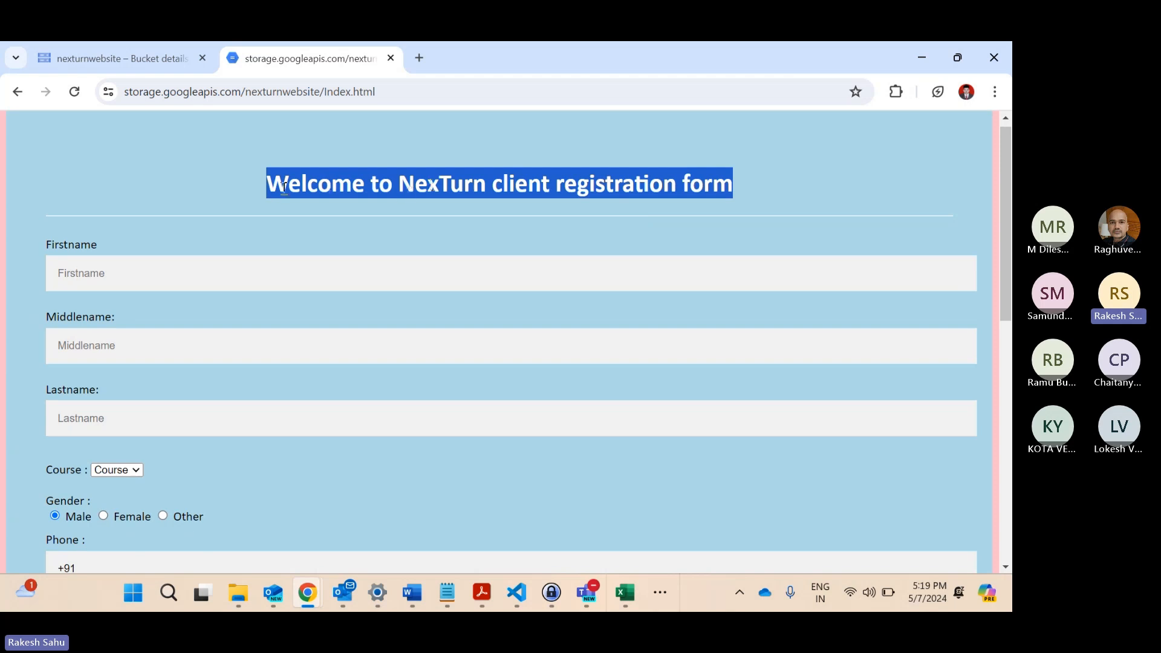
left_click_drag(284, 188, 714, 175)
scroll(717, 177, "down", 3)
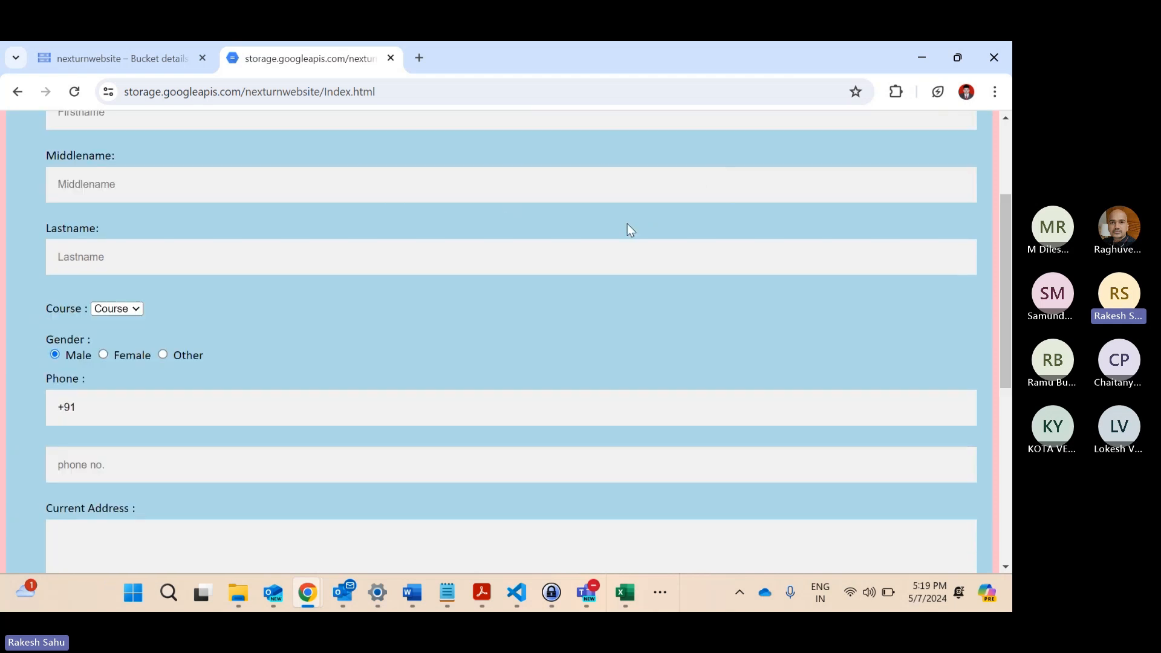
scroll(626, 223, "up", 3)
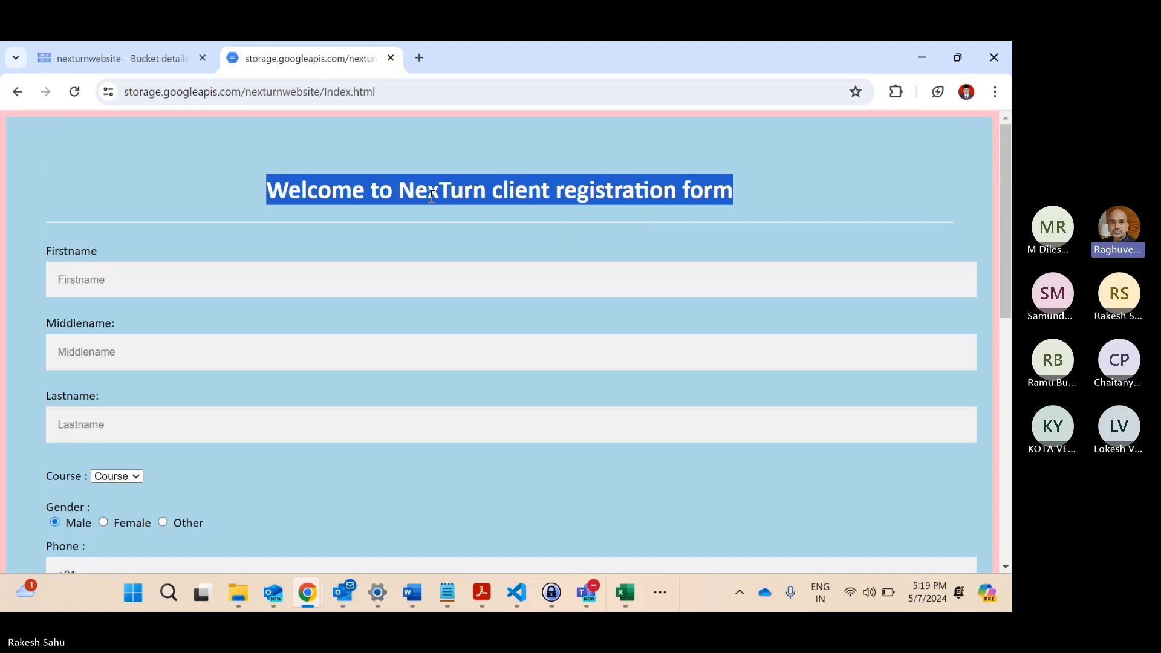
Return to the bucket list and save index.html as the index page suffix in the nexturnwebsite bucket's website configuration.
left_click(134, 55)
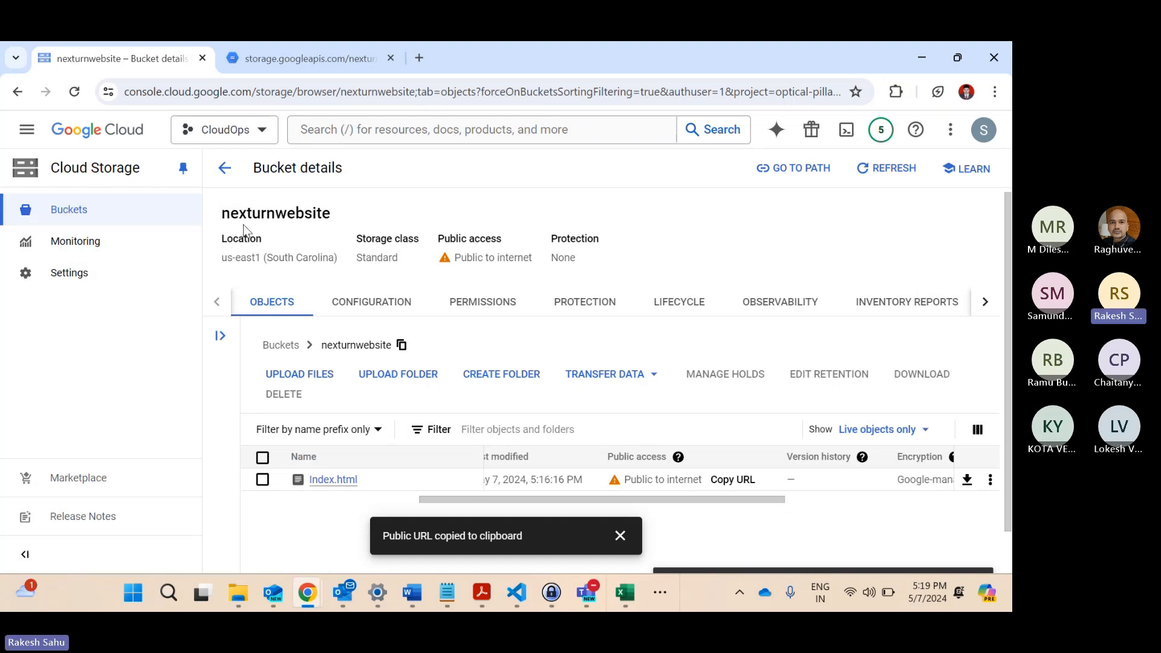
left_click(102, 210)
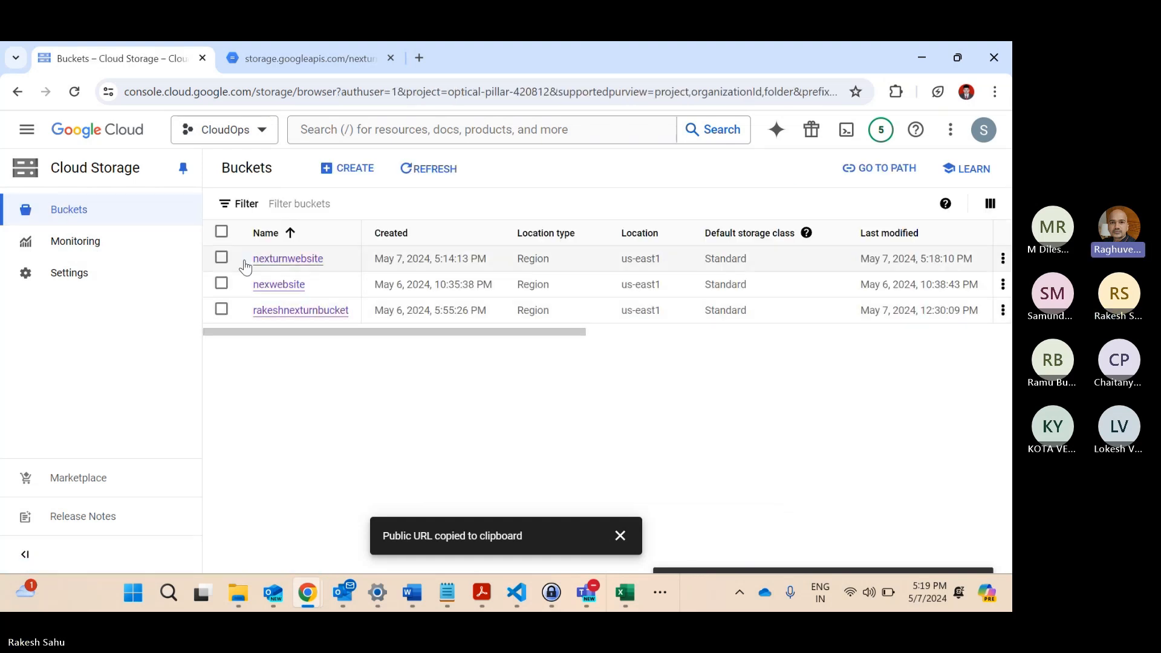
left_click(222, 258)
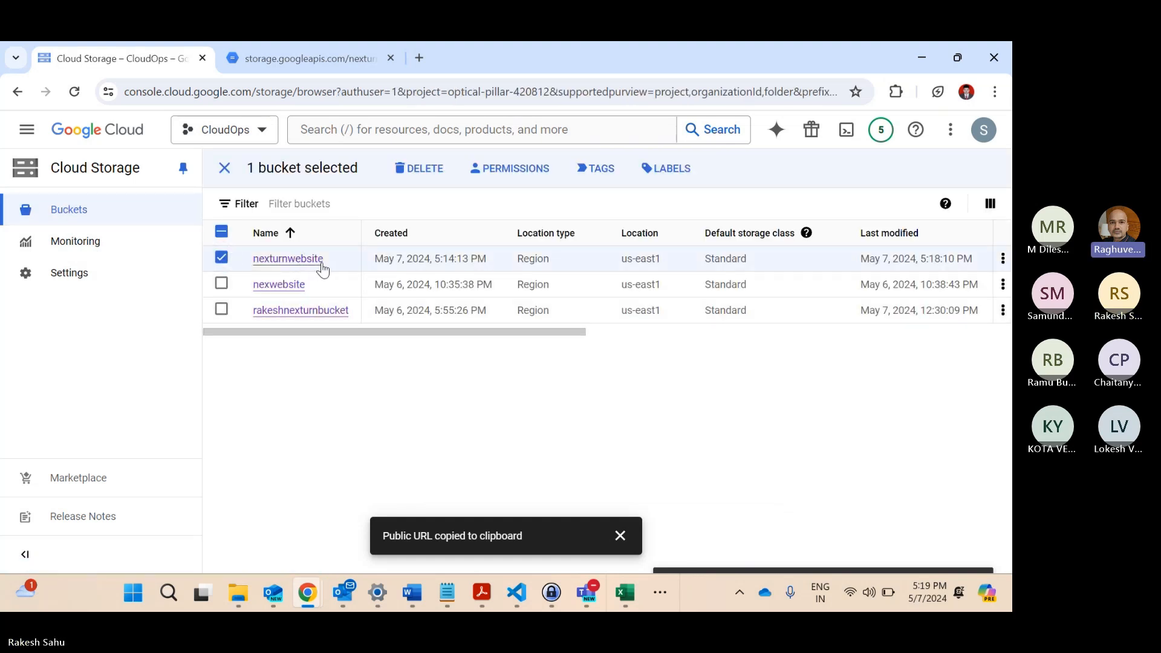
left_click(1002, 258)
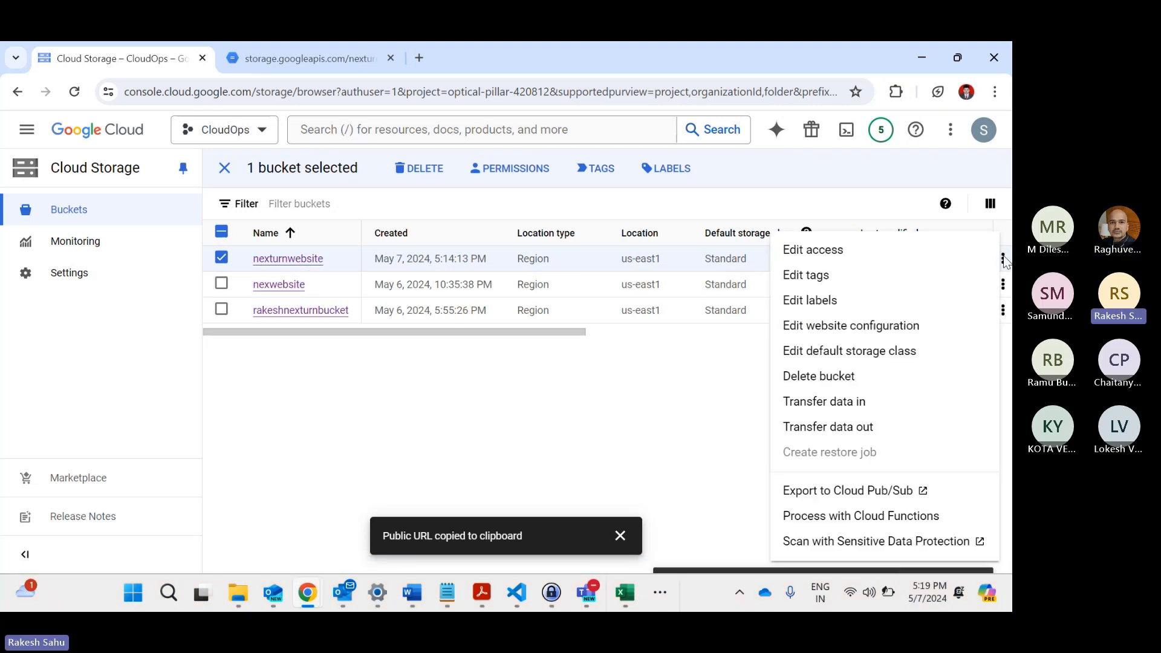
key("XF86MonBrightnessUp")
key("XF86MonBrightnessDown")
key("XF86MonBrightnessDown")
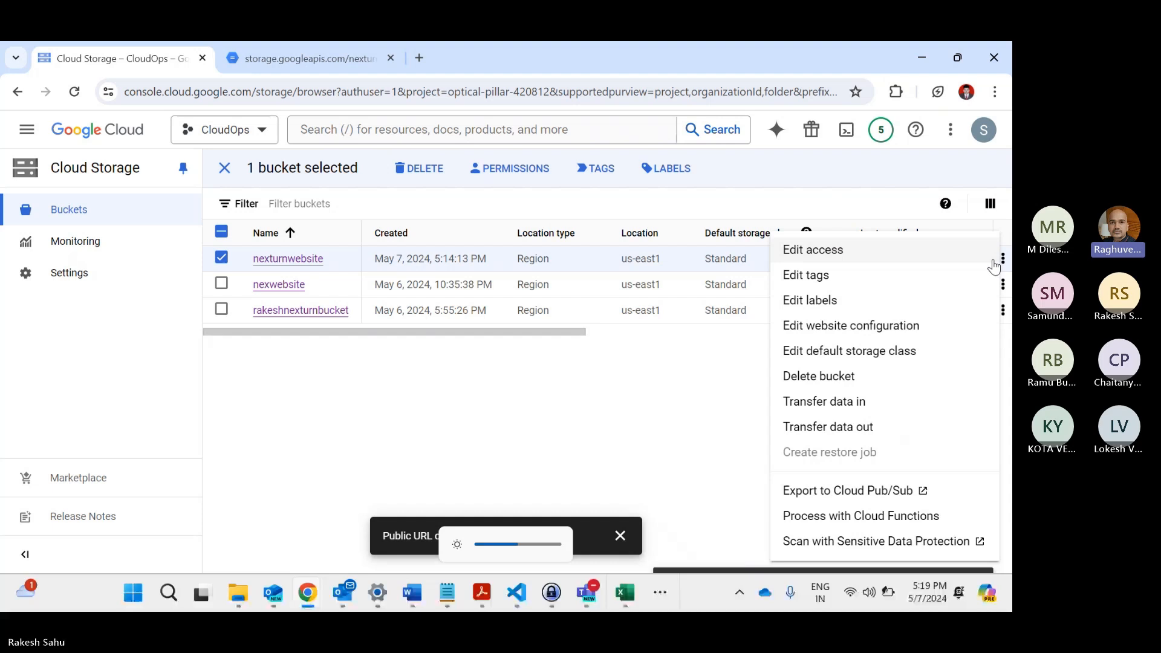
left_click(874, 332)
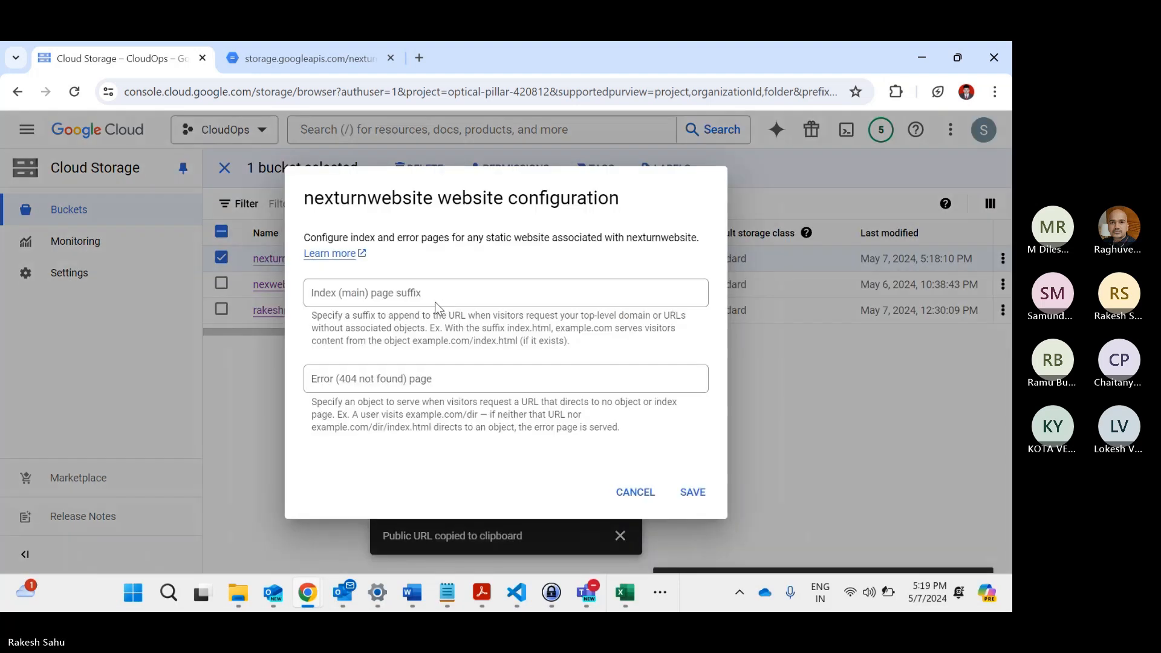
left_click(395, 299)
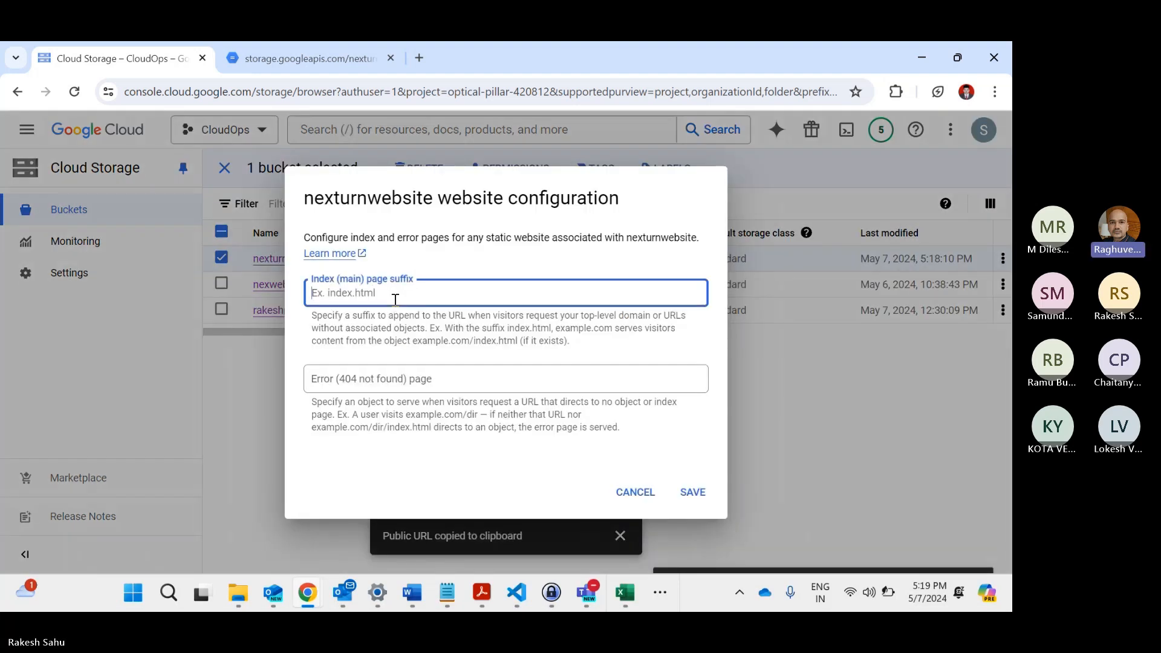
type("index.html")
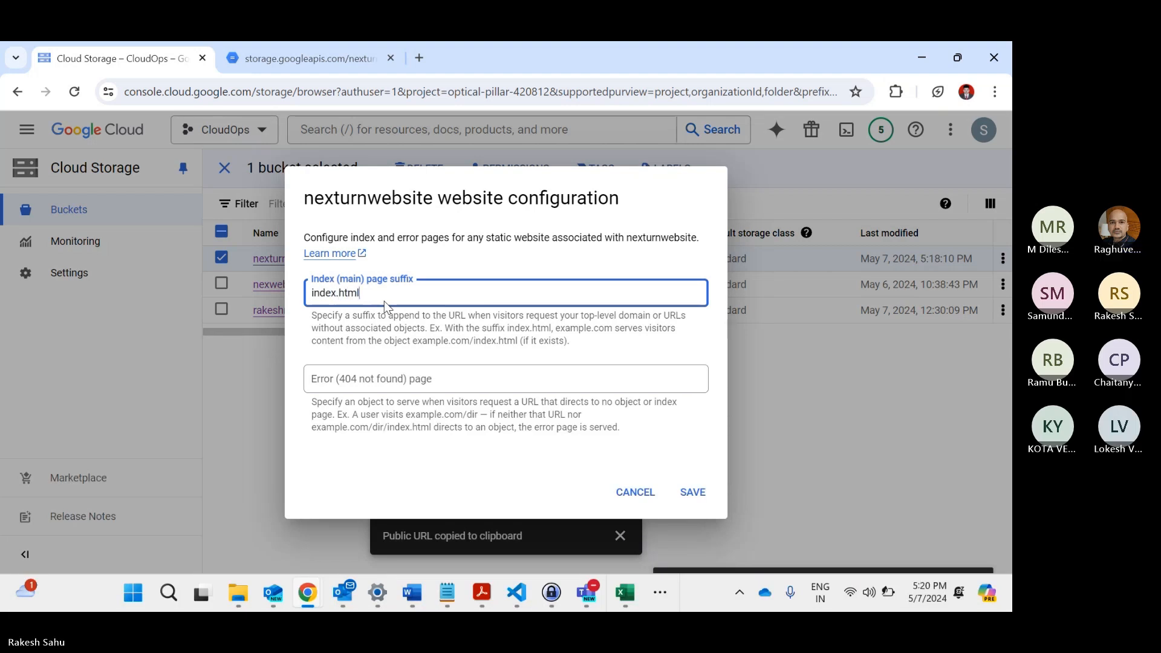
left_click(703, 493)
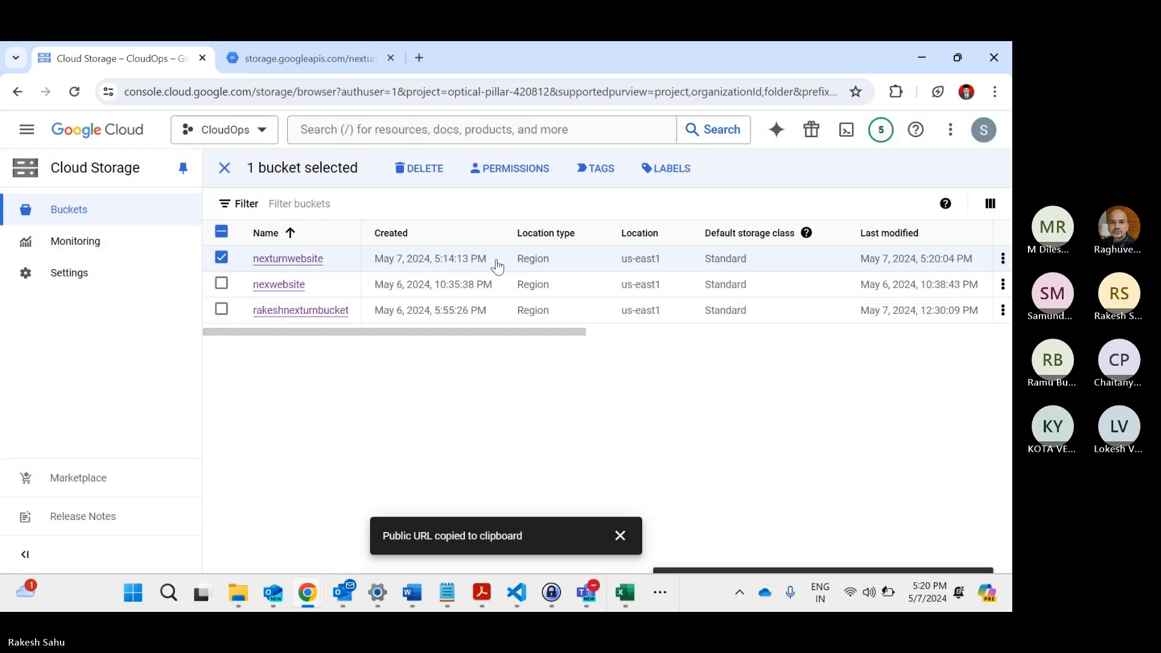
Open the nexturnwebsite bucket and check the public access and URL option of Index.html.
left_click(312, 263)
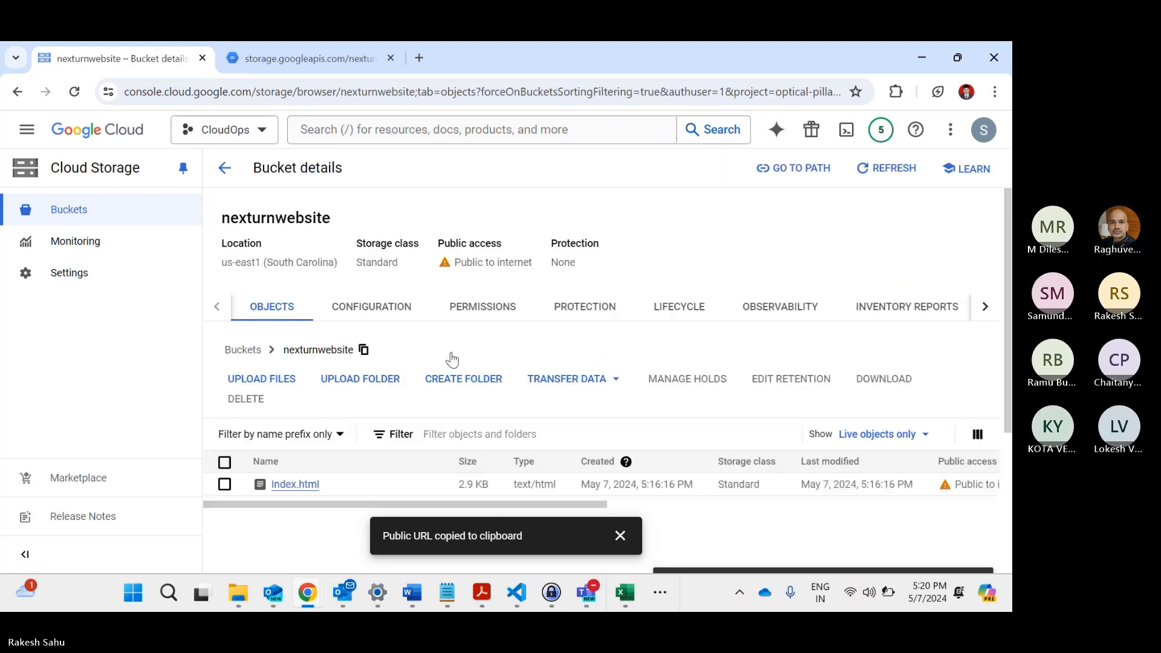
mouse_move(664, 463)
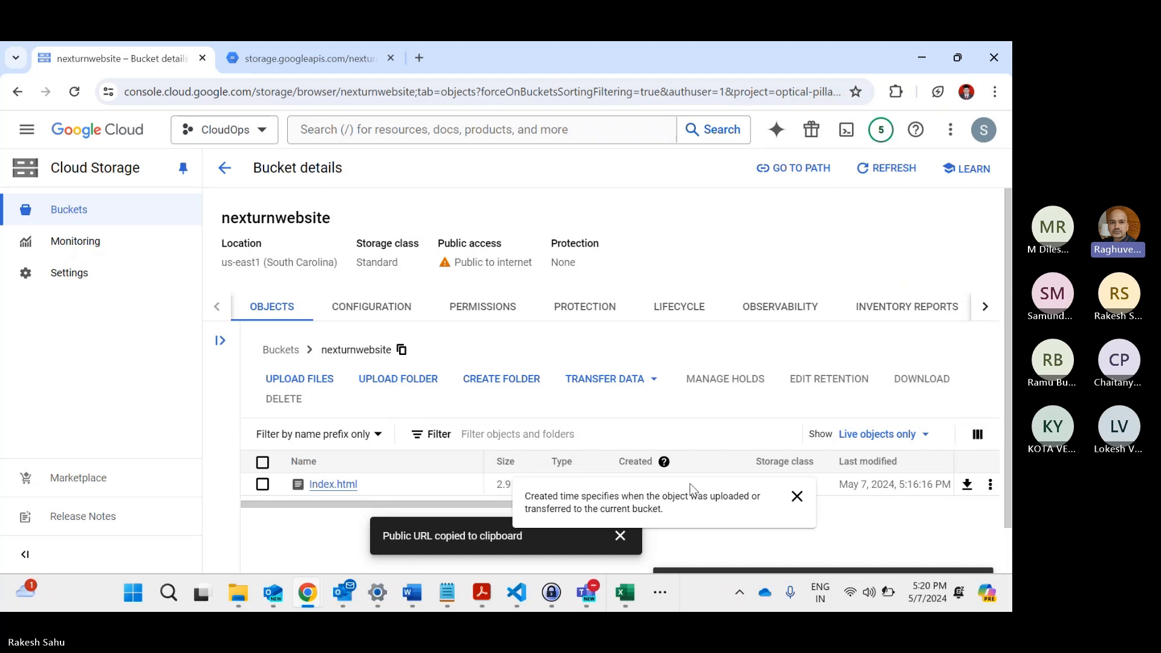
scroll(544, 479, "right", 4)
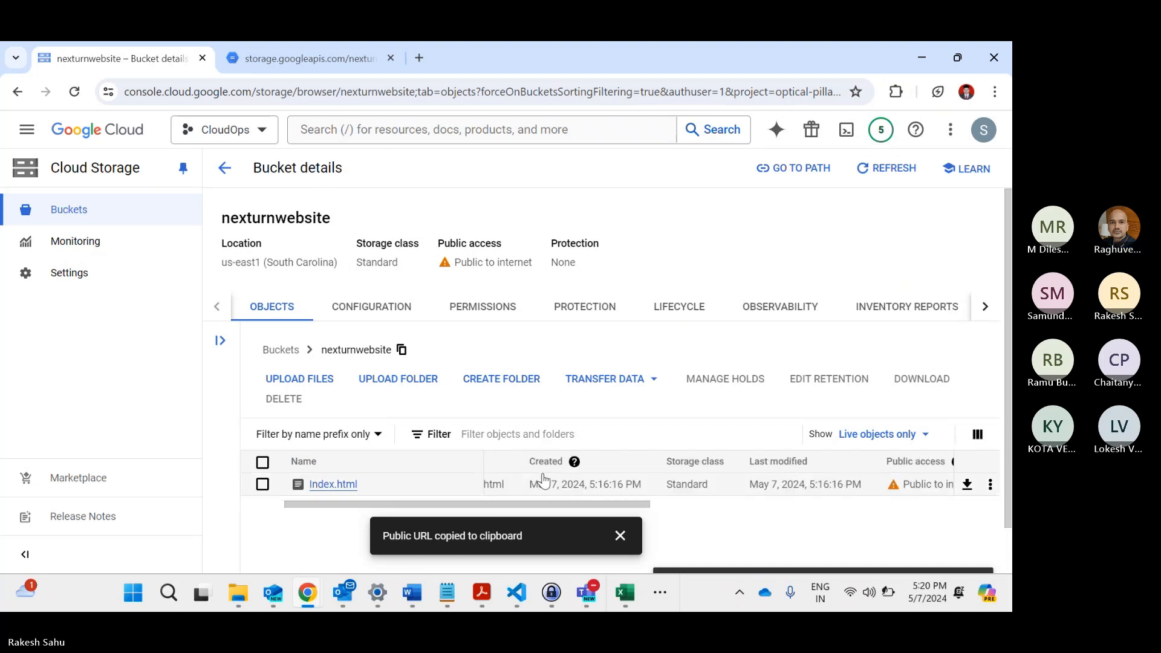
scroll(542, 479, "right", 2)
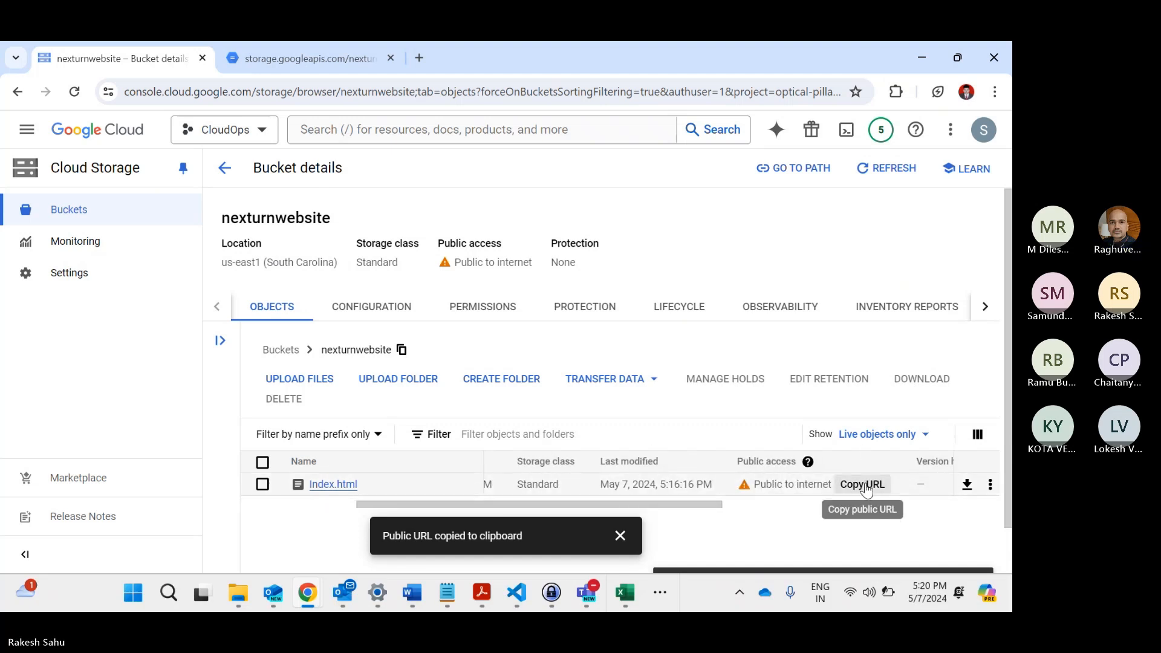
Examine the nexturnwebsite bucket's configuration, view its access control options, and leave them without saving.
left_click(382, 306)
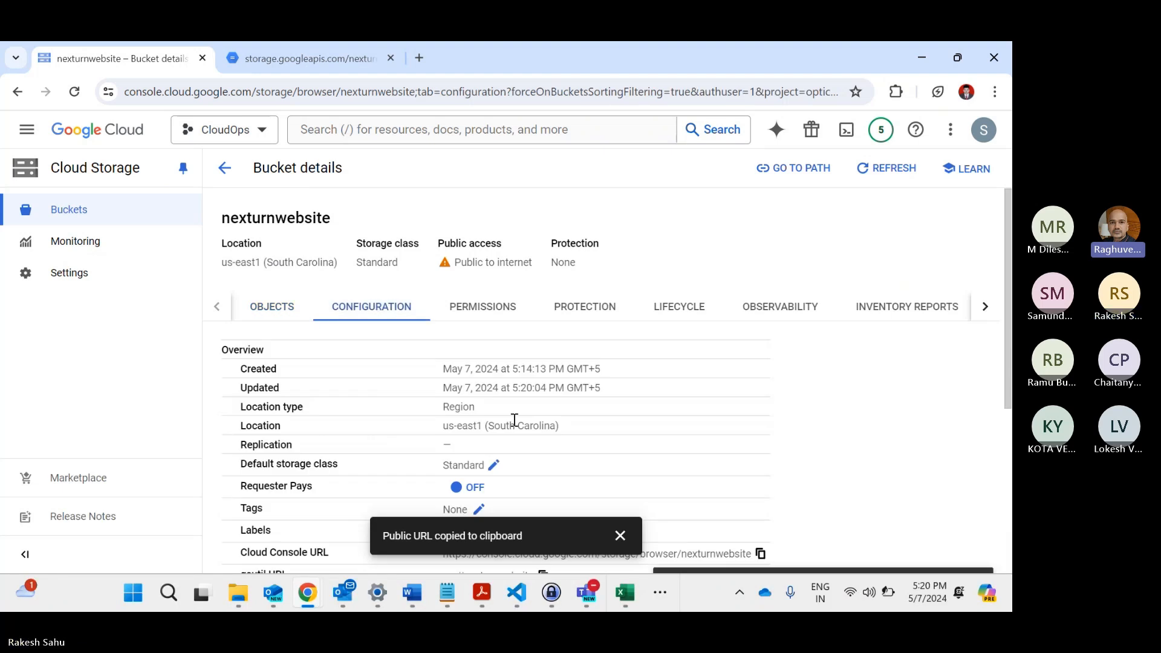
scroll(514, 419, "down", 2)
scroll(576, 426, "down", 2)
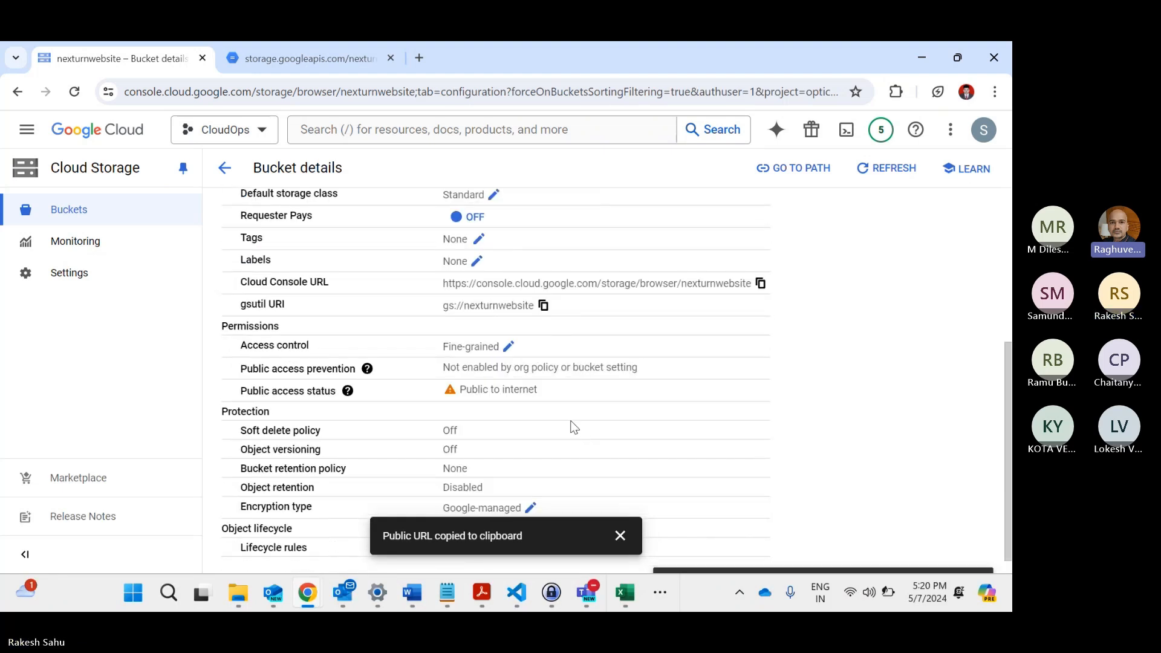
left_click(507, 348)
left_click(610, 451)
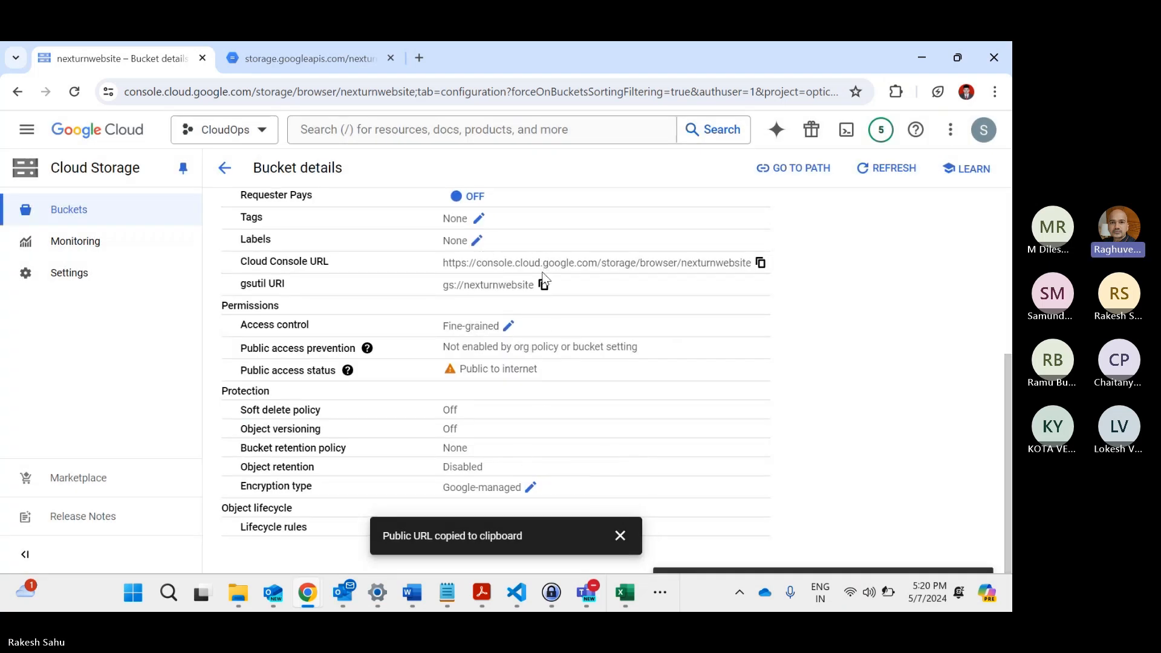
Review the nexturnwebsite bucket's configuration from the lifecycle and protection settings up to the overview, and return to the bucket list.
scroll(575, 304, "up", 1)
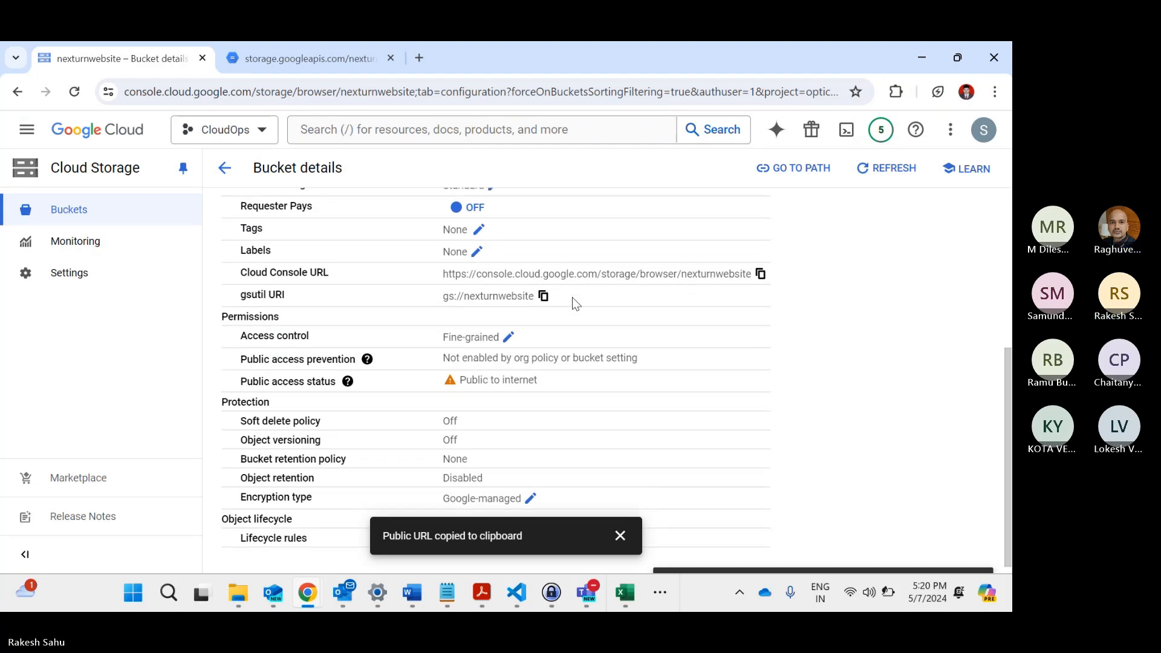
scroll(573, 299, "up", 3)
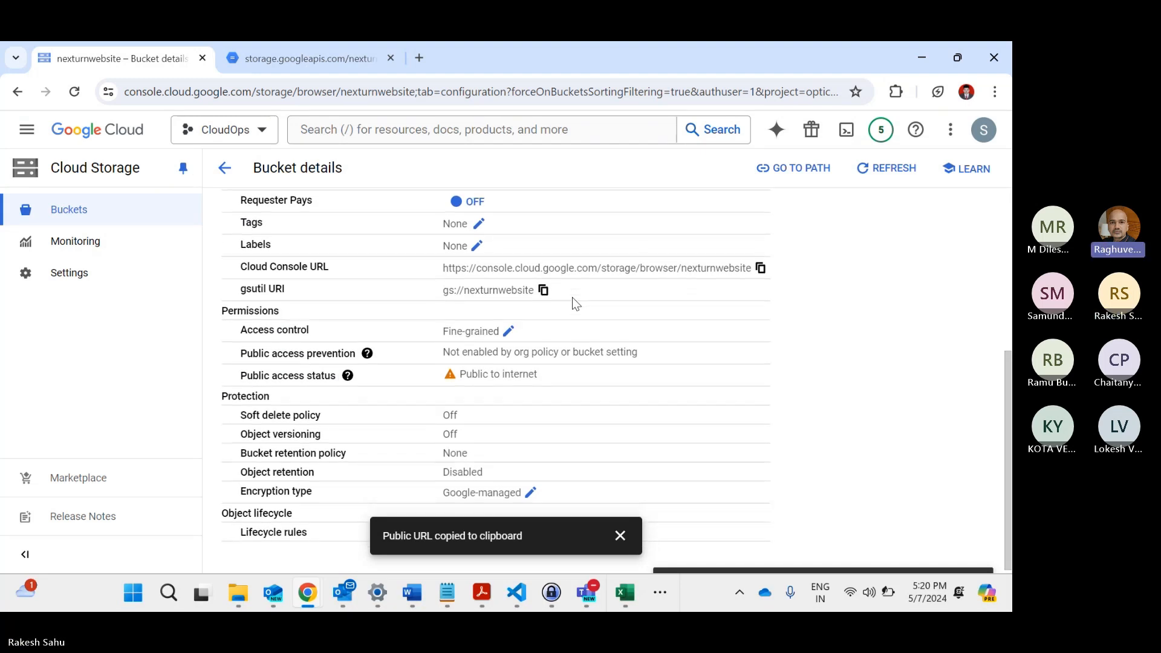
scroll(573, 302, "up", 1)
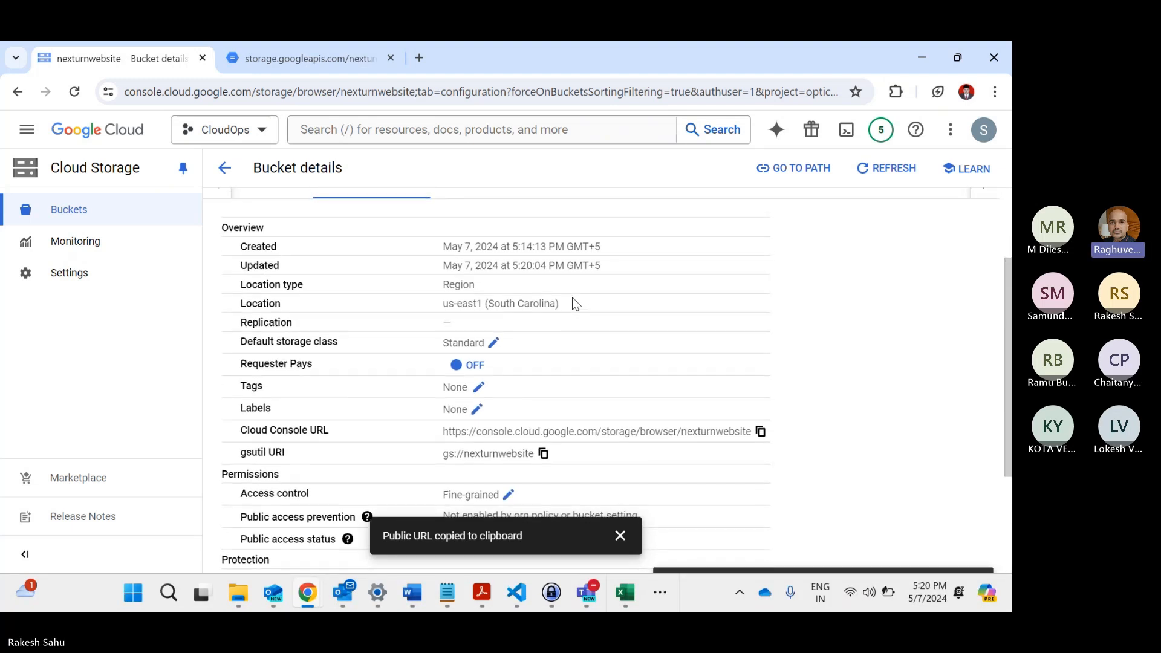
scroll(572, 298, "up", 1)
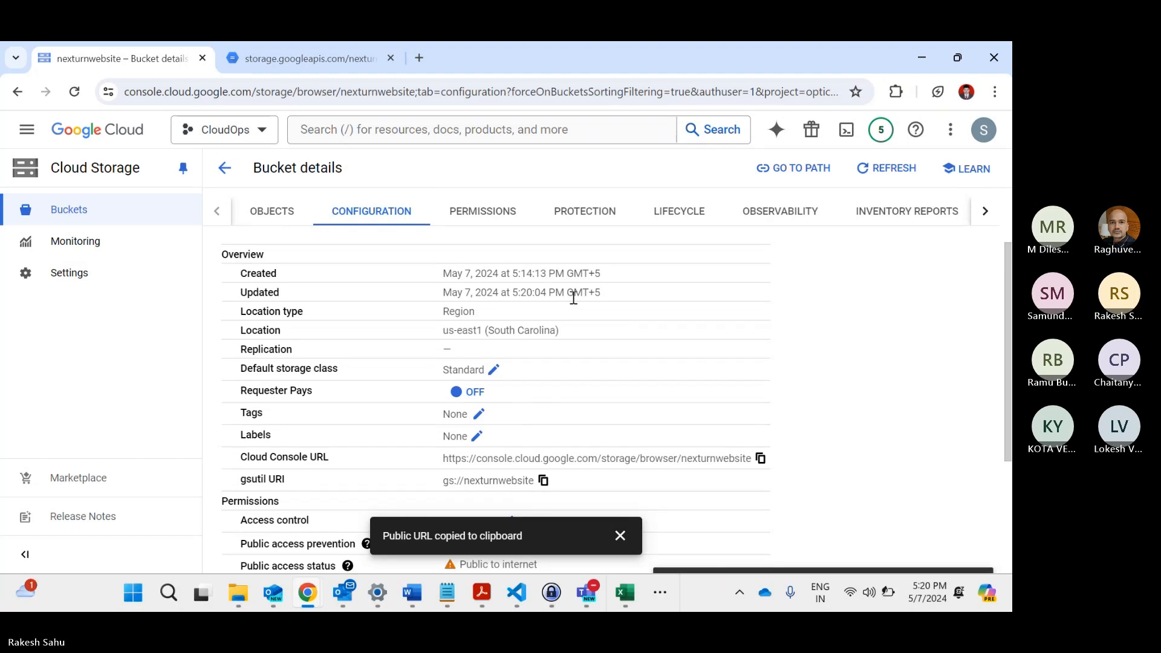
scroll(574, 298, "up", 1)
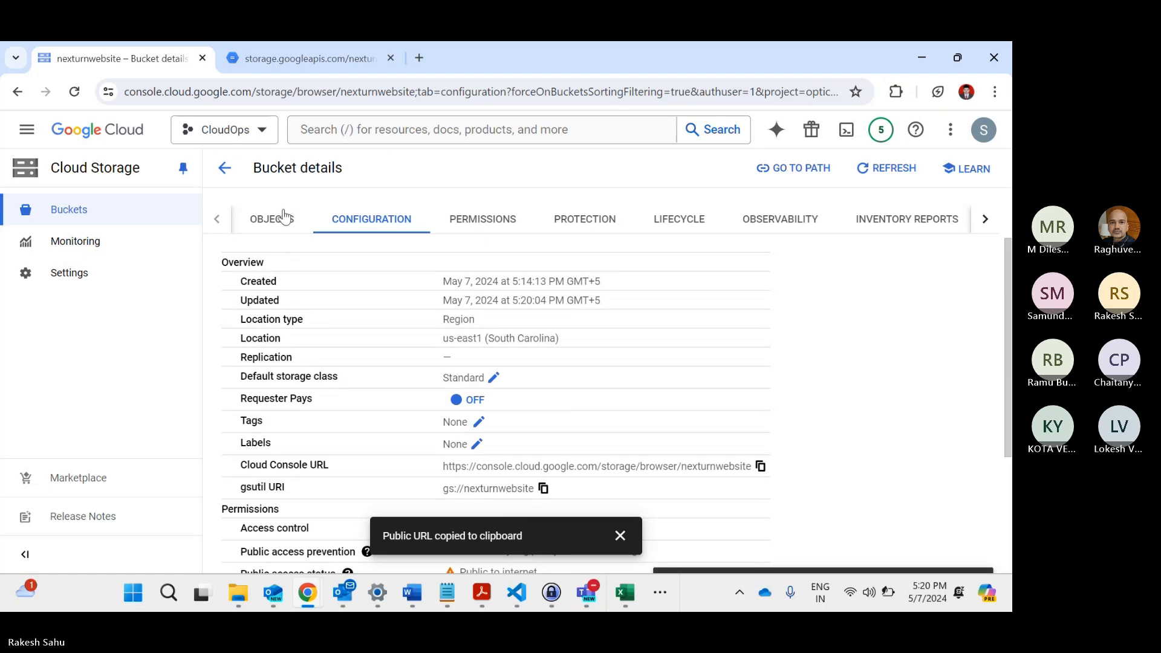
left_click(225, 168)
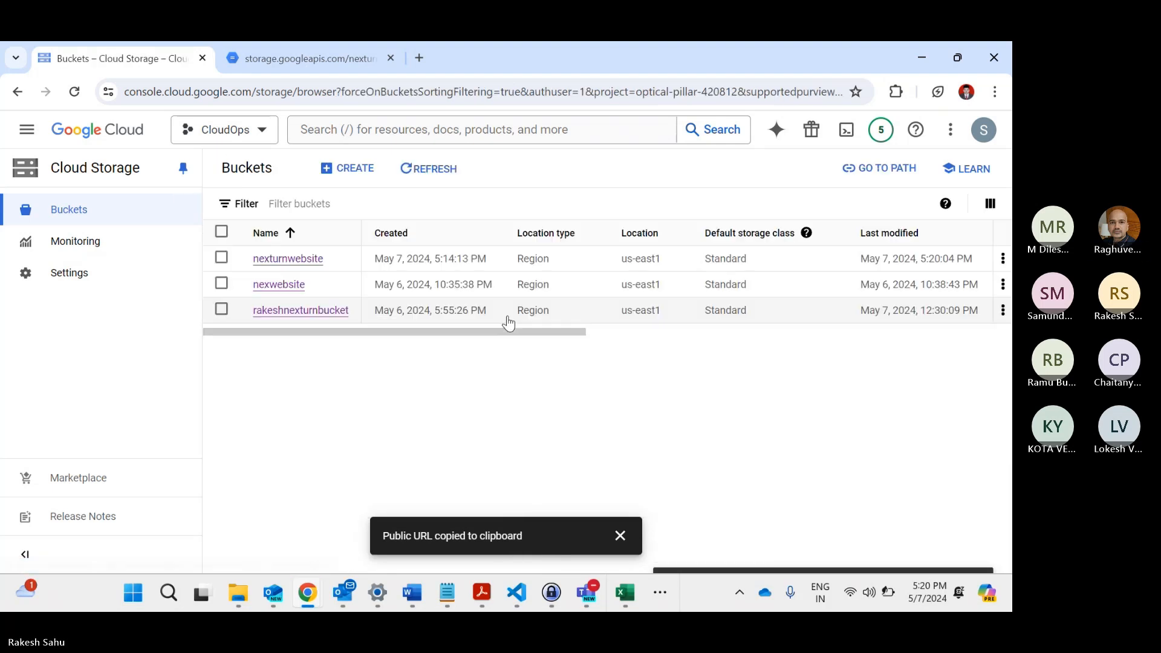
Open the nexturnwebsite bucket, select Index.html, and copy its public URL.
left_click(267, 259)
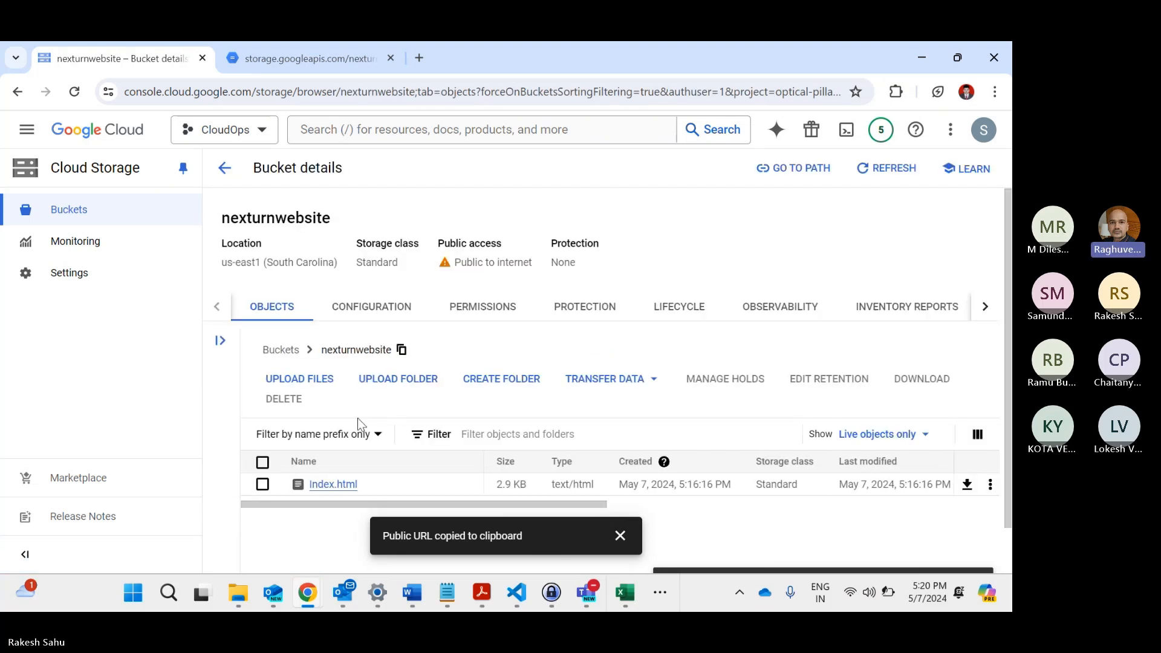
left_click(262, 485)
scroll(484, 484, "right", 4)
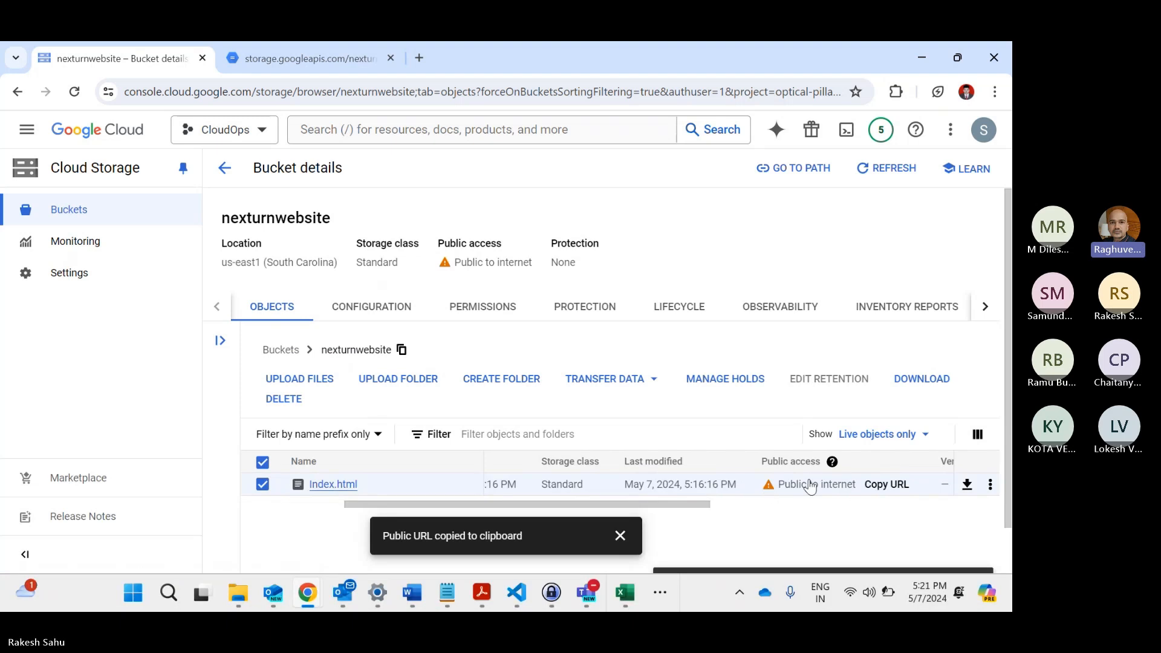
left_click(874, 487)
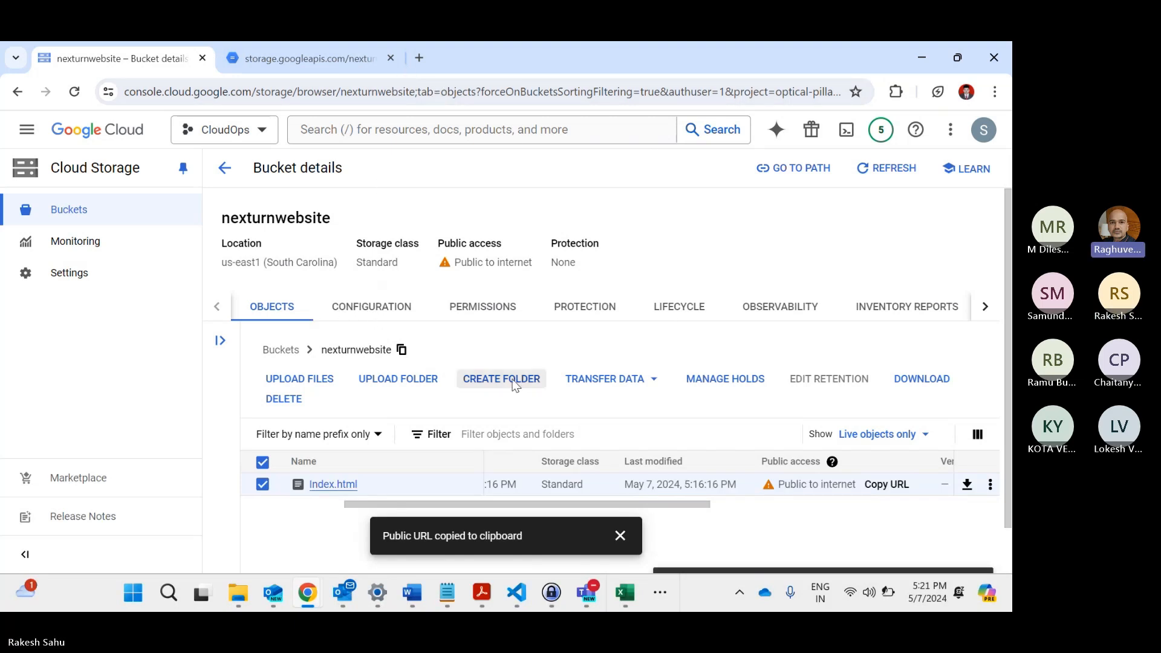
Close the old website page and load the copied Index.html URL in a new browser tab.
left_click(390, 58)
left_click(225, 58)
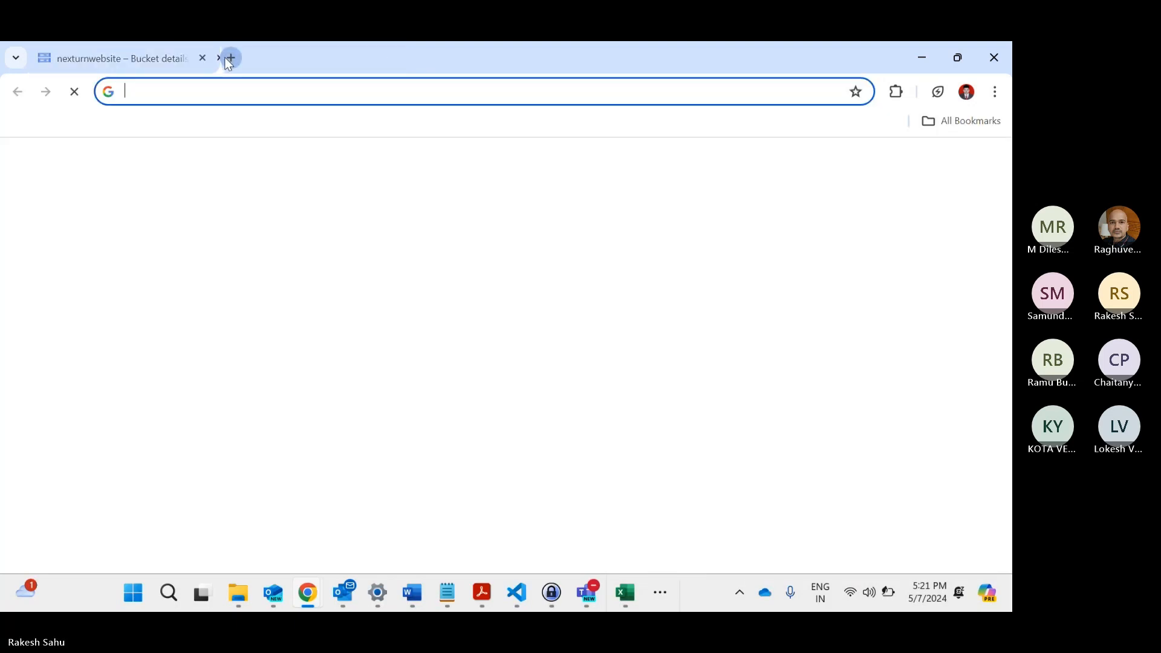
key("ctrl+v")
key("Return")
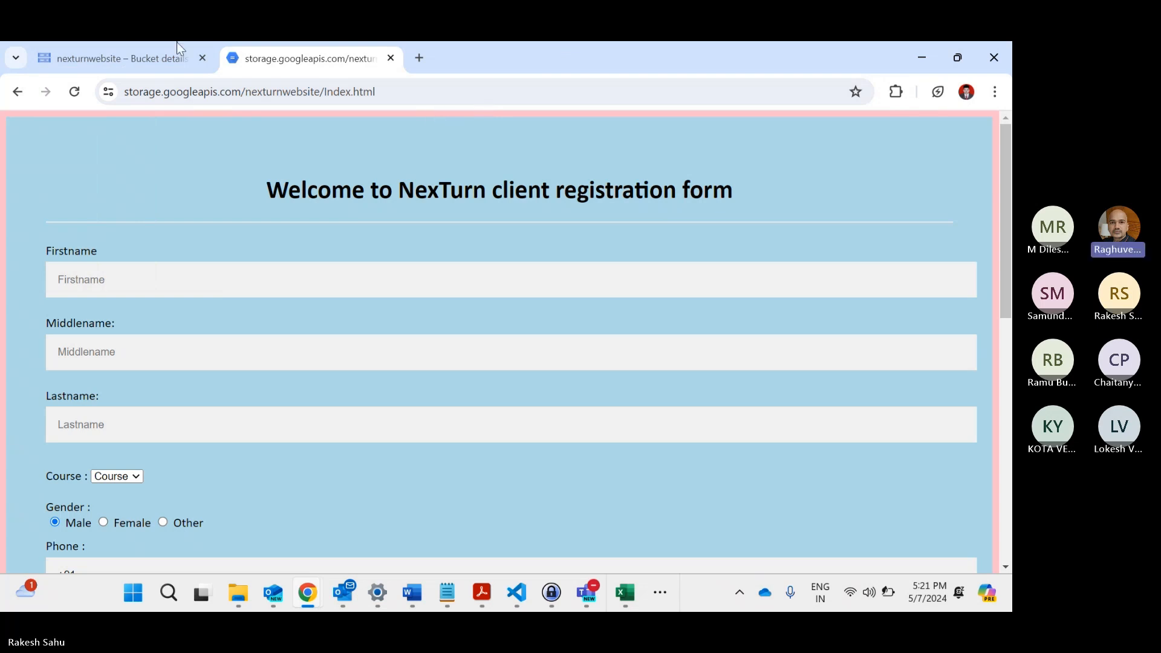
Return to the bucket list, select the nexturnwebsite and nexwebsite buckets, and open and cancel the deletion of these two.
left_click(128, 45)
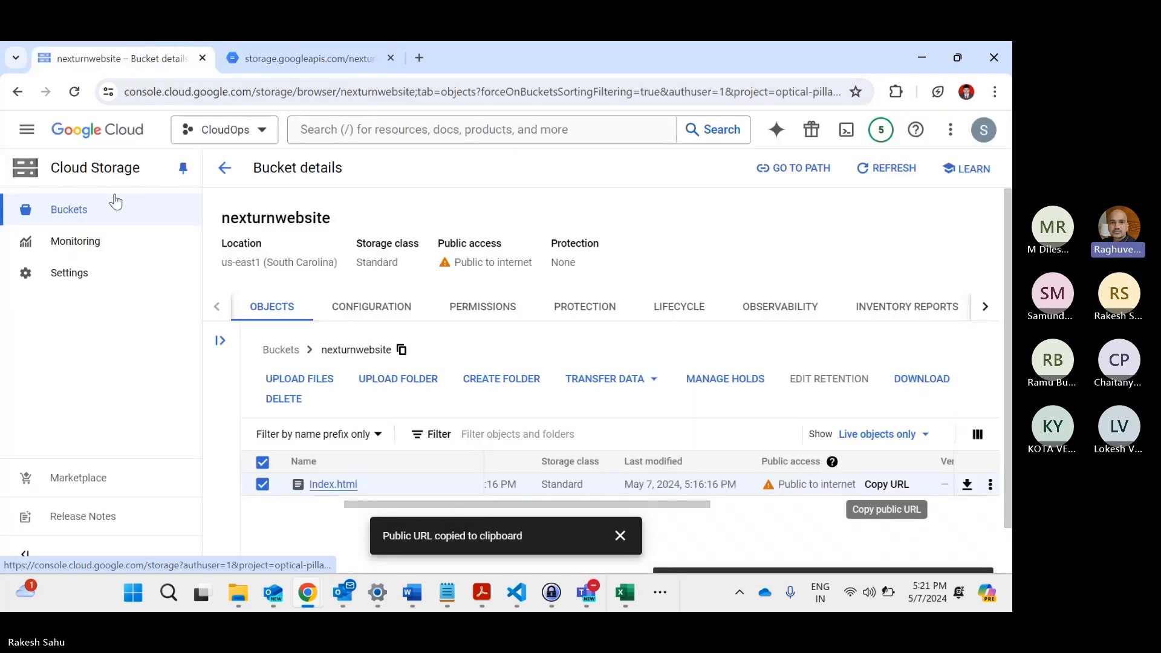
left_click(105, 216)
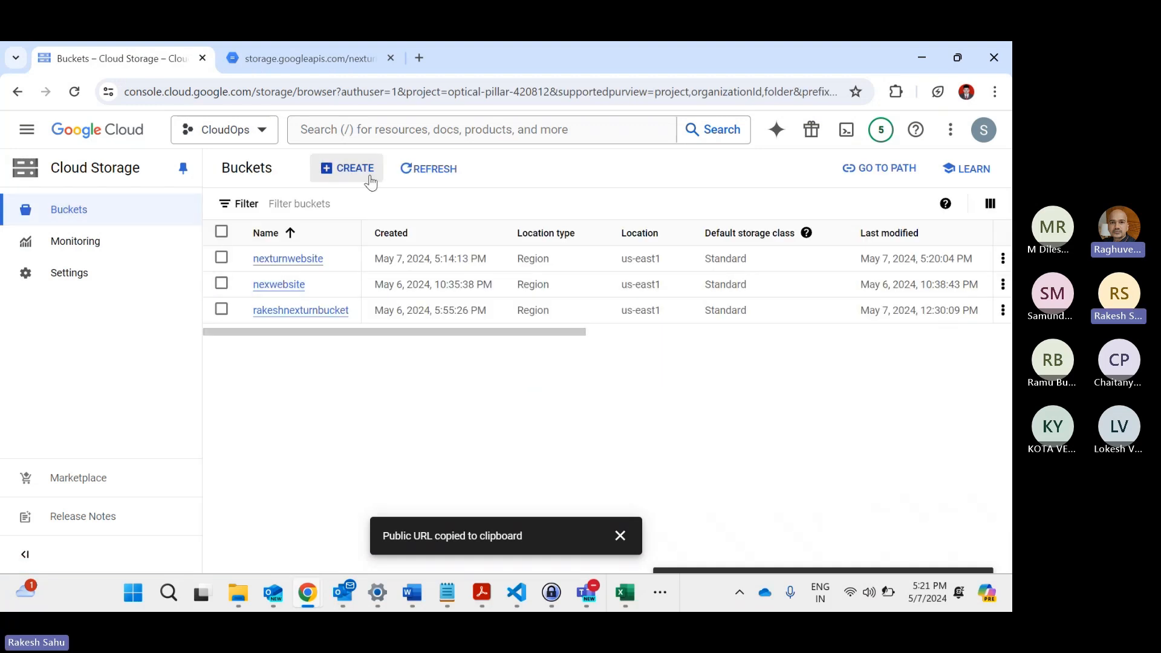
left_click(221, 257)
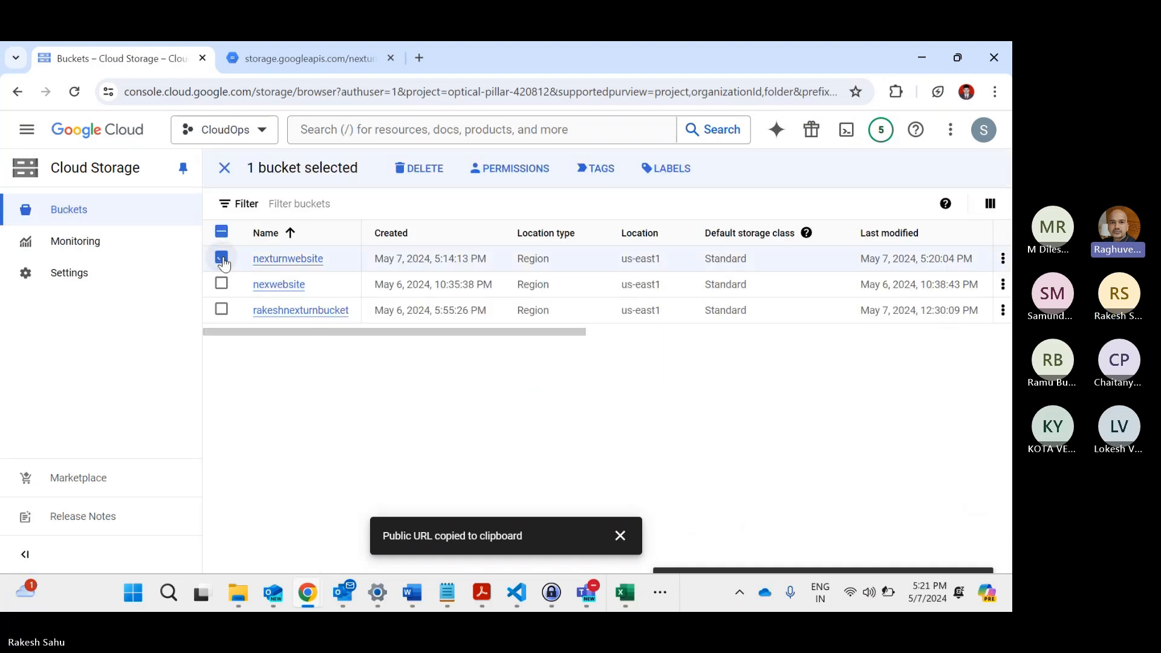
left_click(221, 283)
left_click(443, 171)
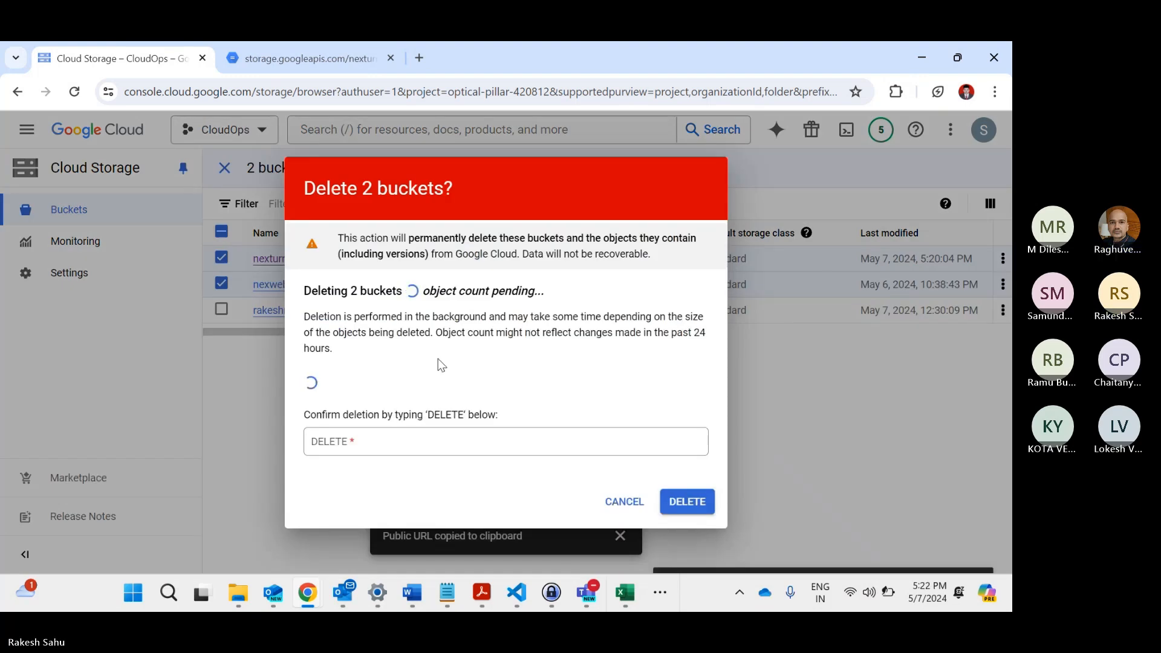
left_click(626, 506)
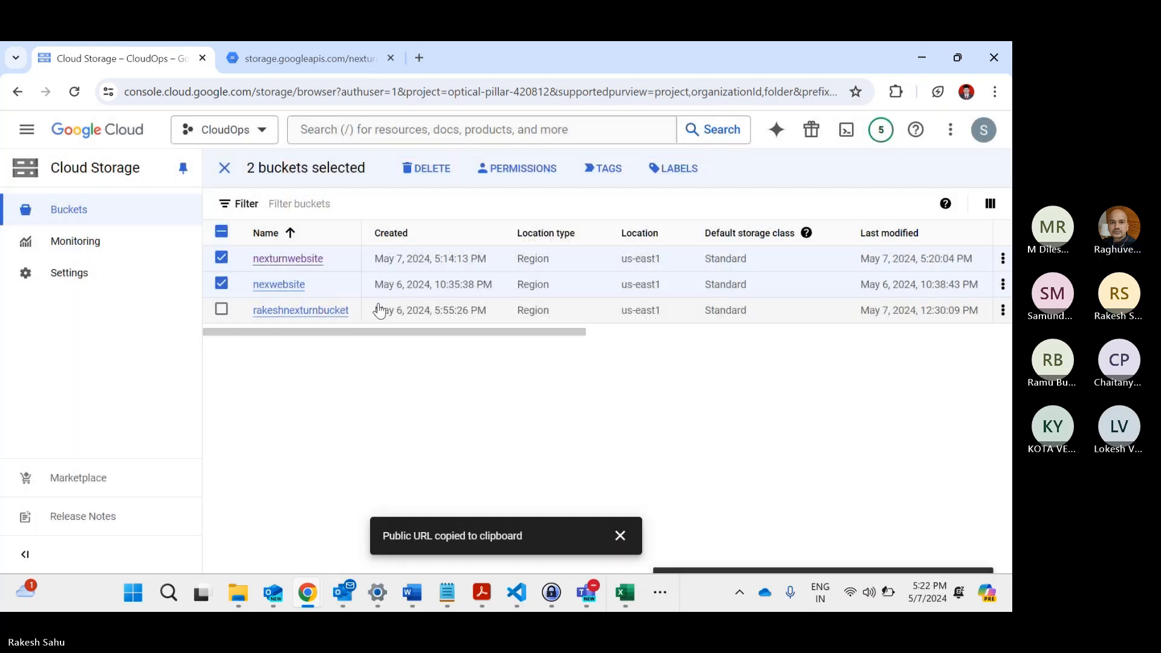
Add rakeshnexturnbucket to the selection and delete all three buckets, confirming with the word DELETE.
left_click(221, 309)
left_click(424, 175)
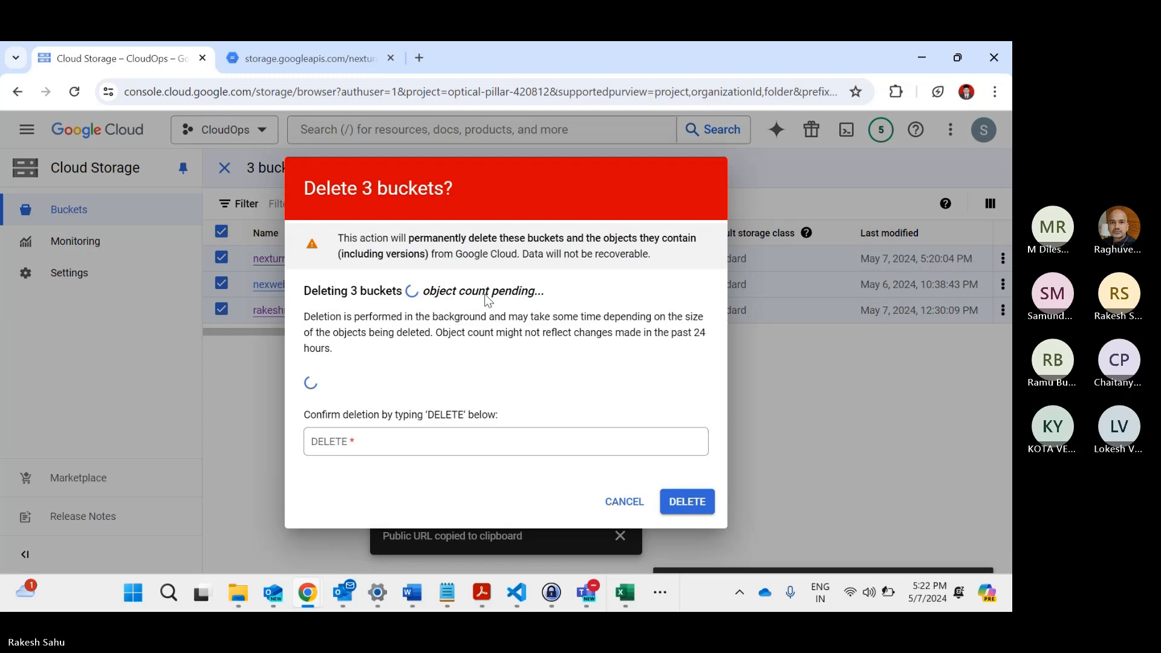
double_click(436, 424)
right_click(436, 423)
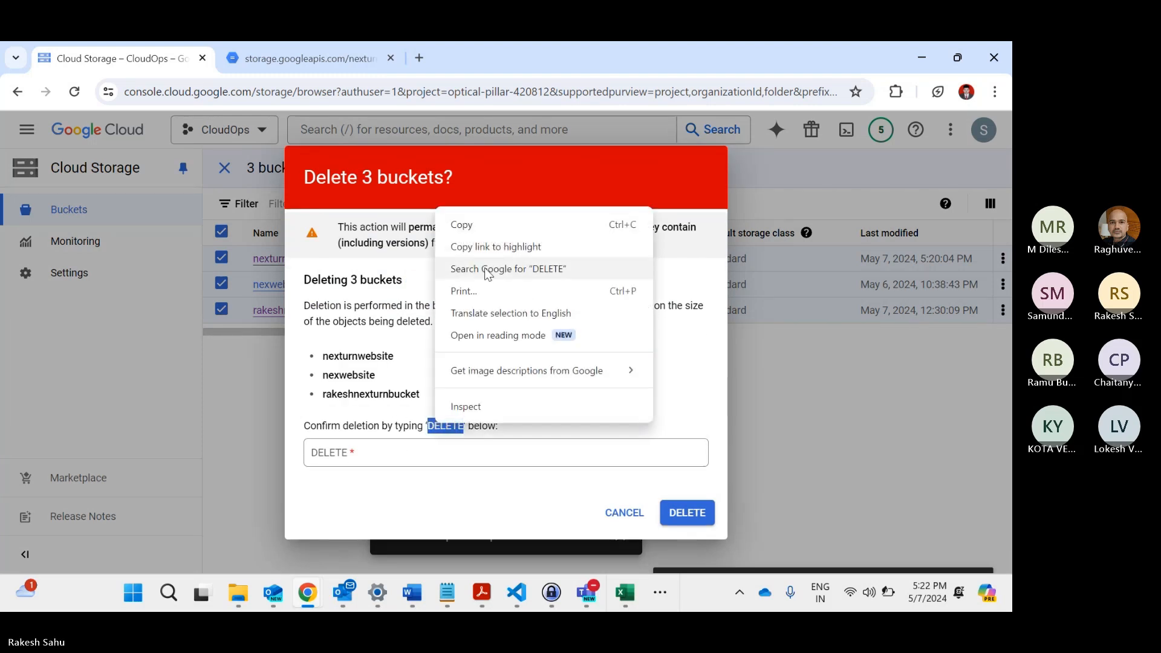
left_click(497, 226)
left_click(347, 455)
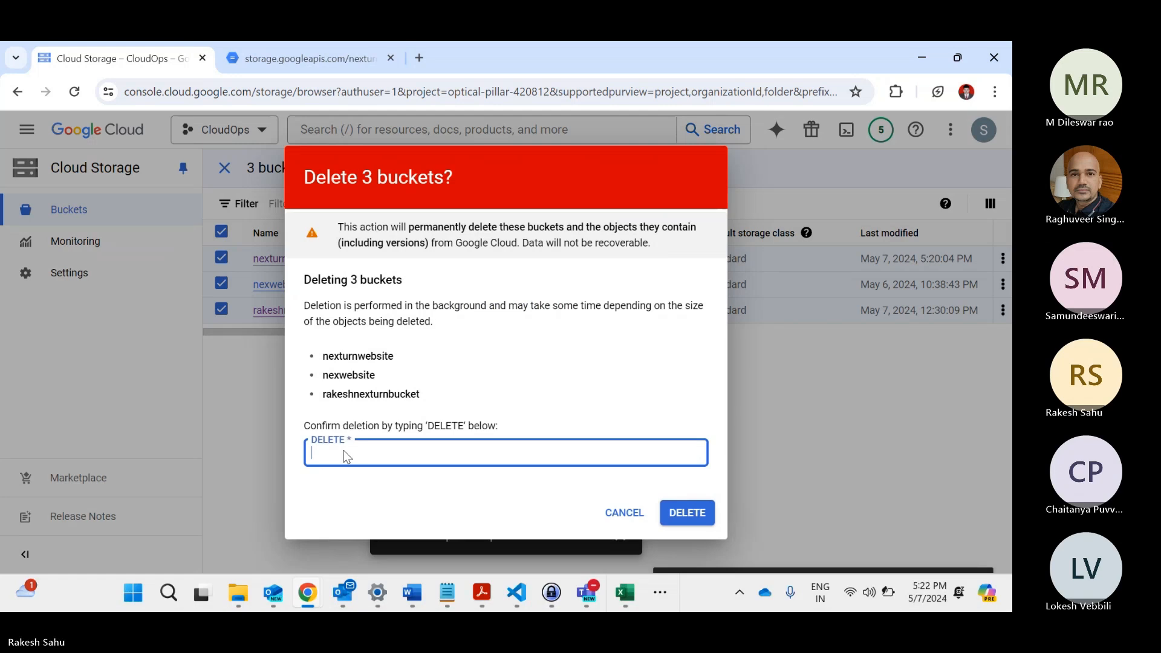
key("ctrl+v")
left_click(695, 512)
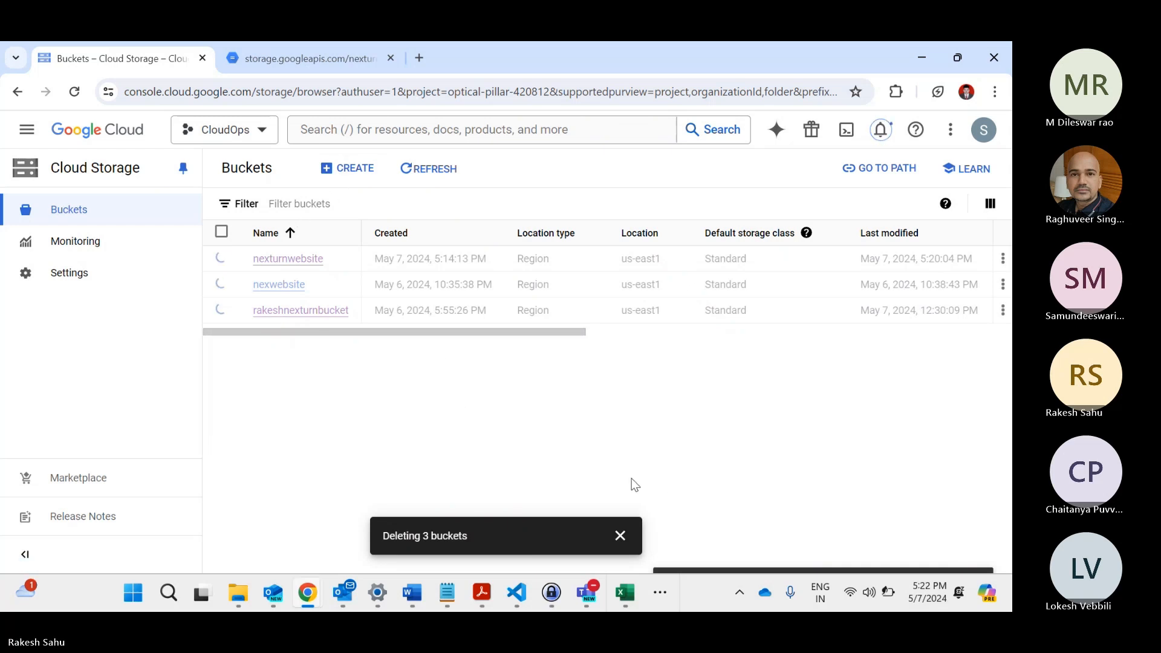
Briefly check the system quick settings, and refresh the bucket list to check on the deletion.
left_click(870, 602)
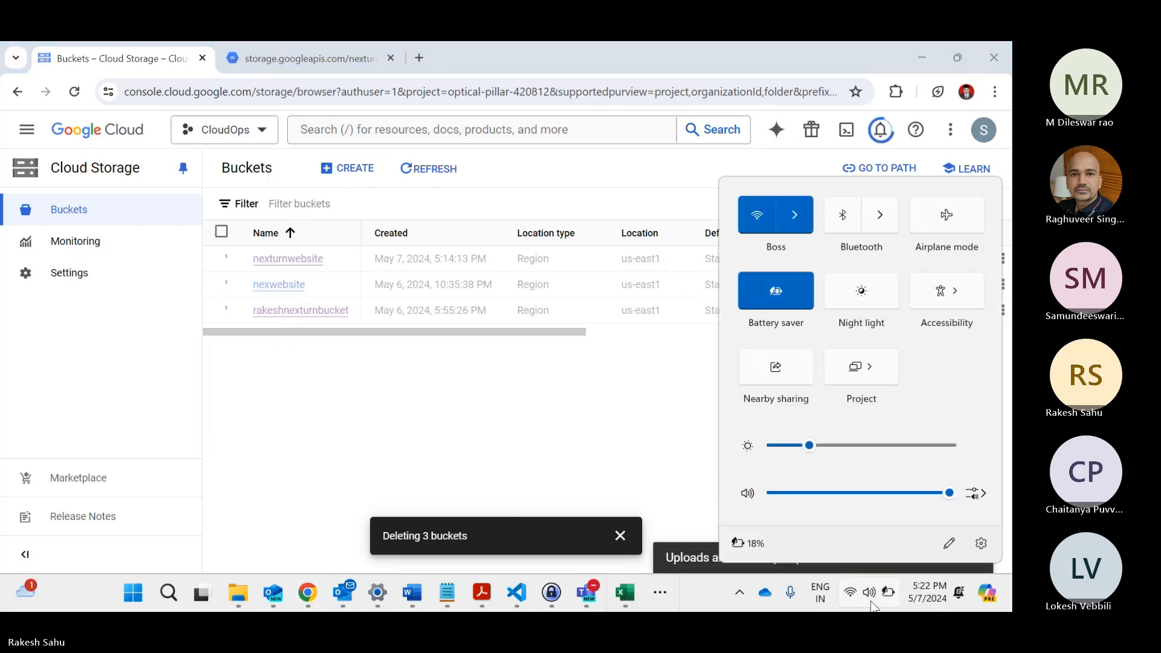
left_click(870, 601)
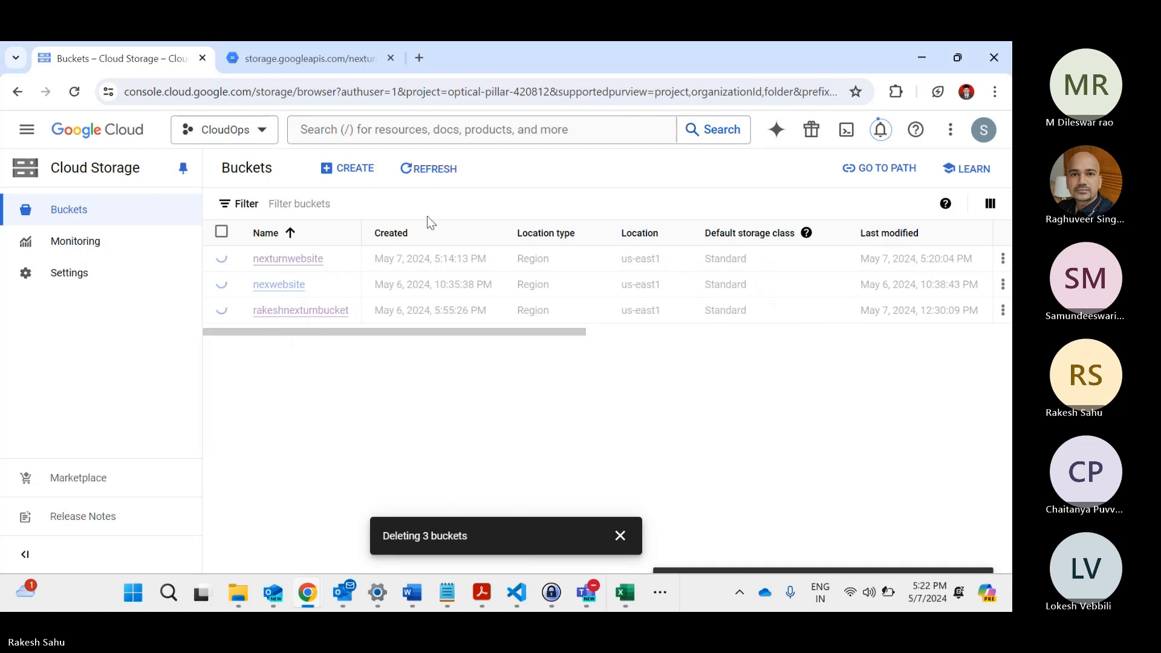
left_click(426, 182)
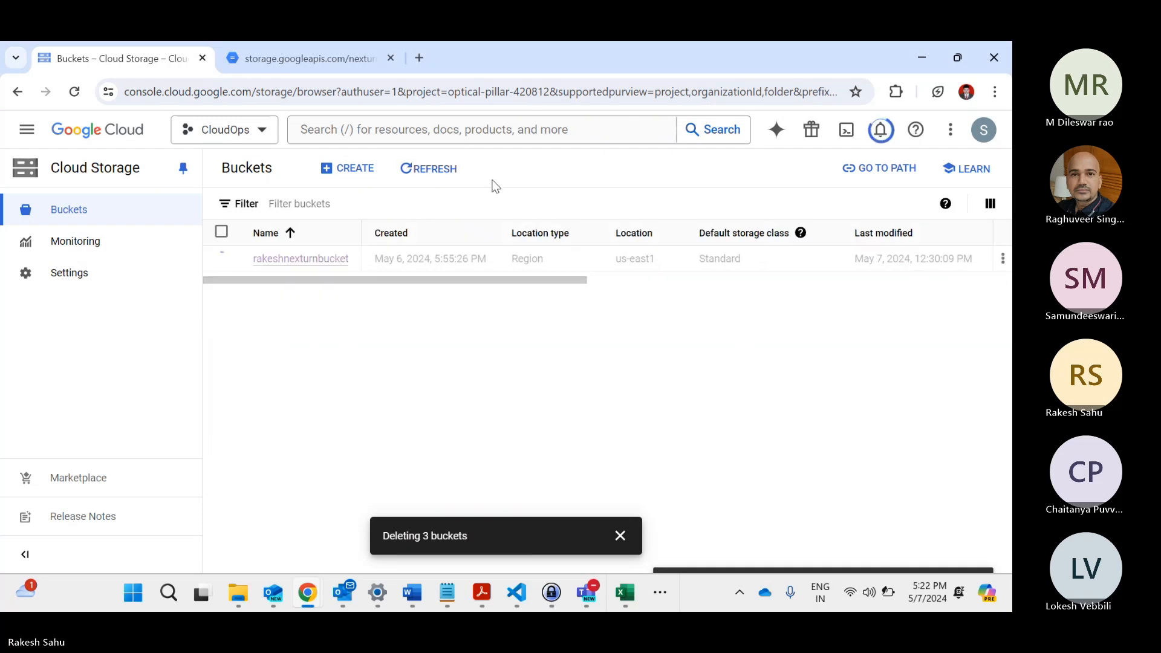
left_click(441, 184)
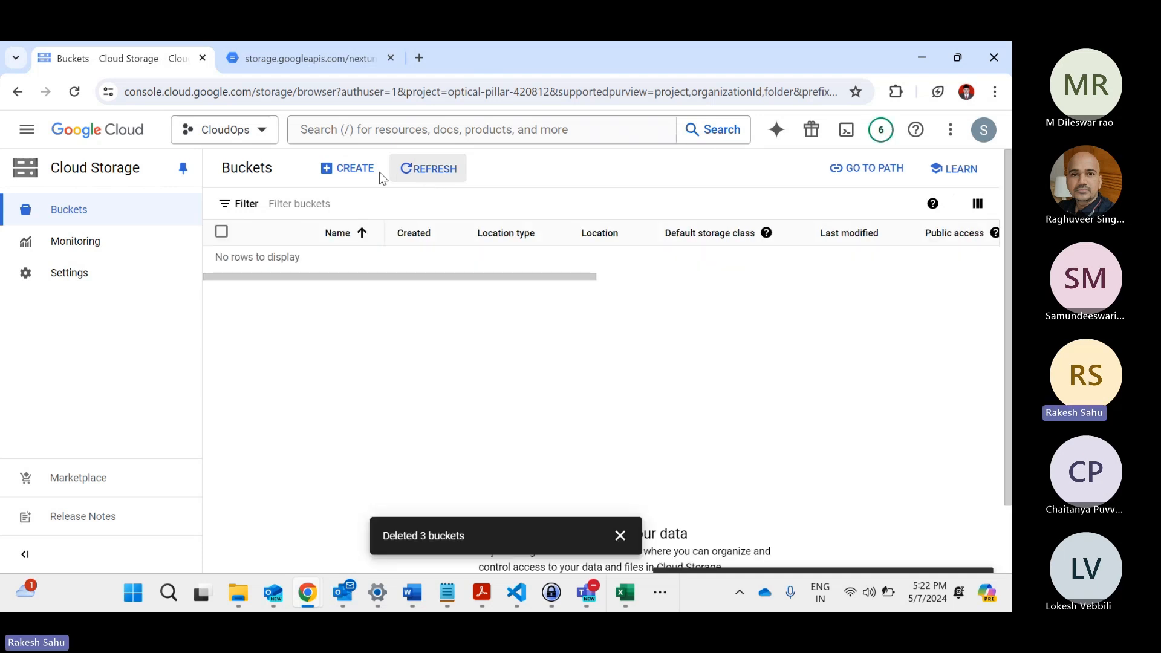
Start creating a new bucket and name it nexturnwebsite.
left_click(344, 168)
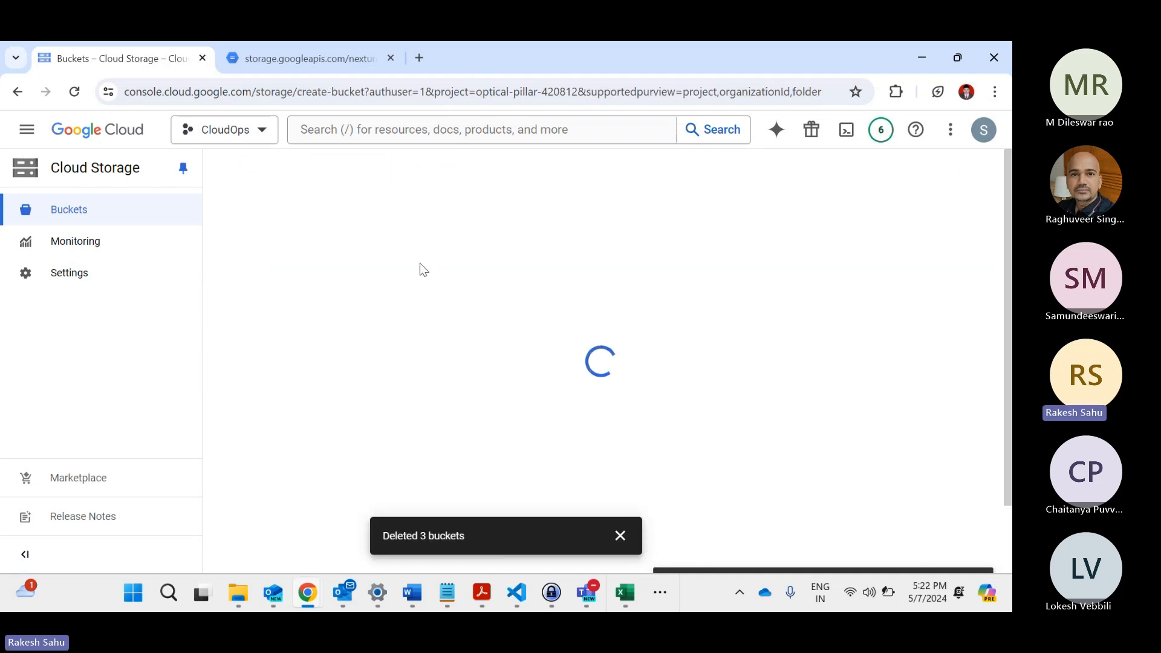
left_click(319, 287)
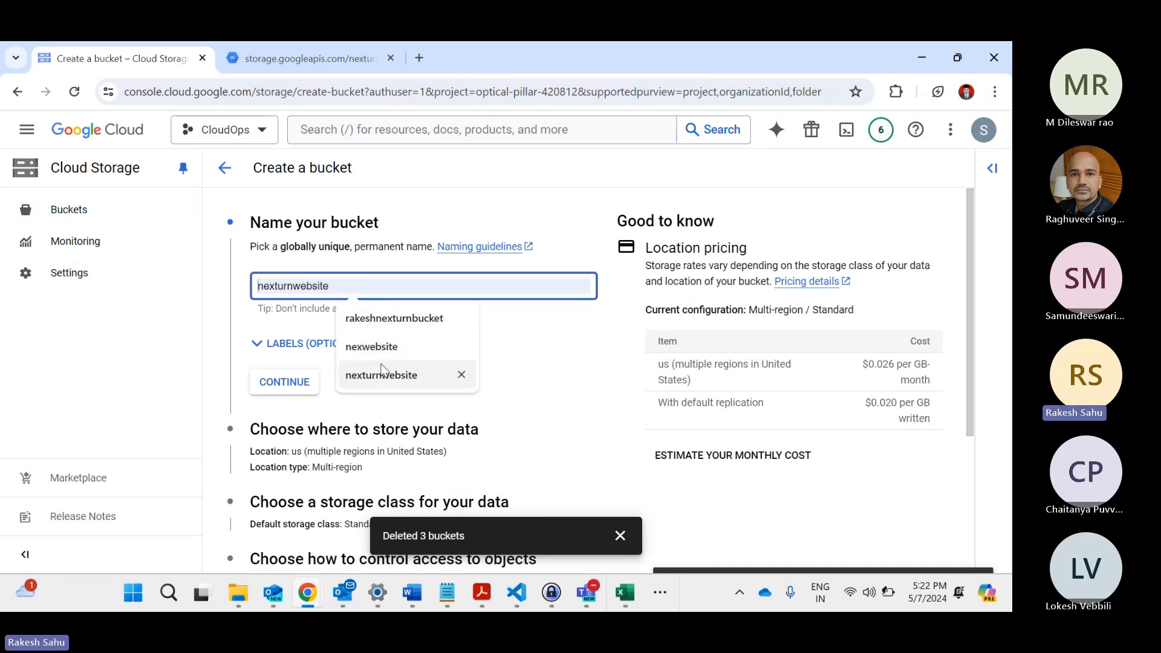
left_click(381, 374)
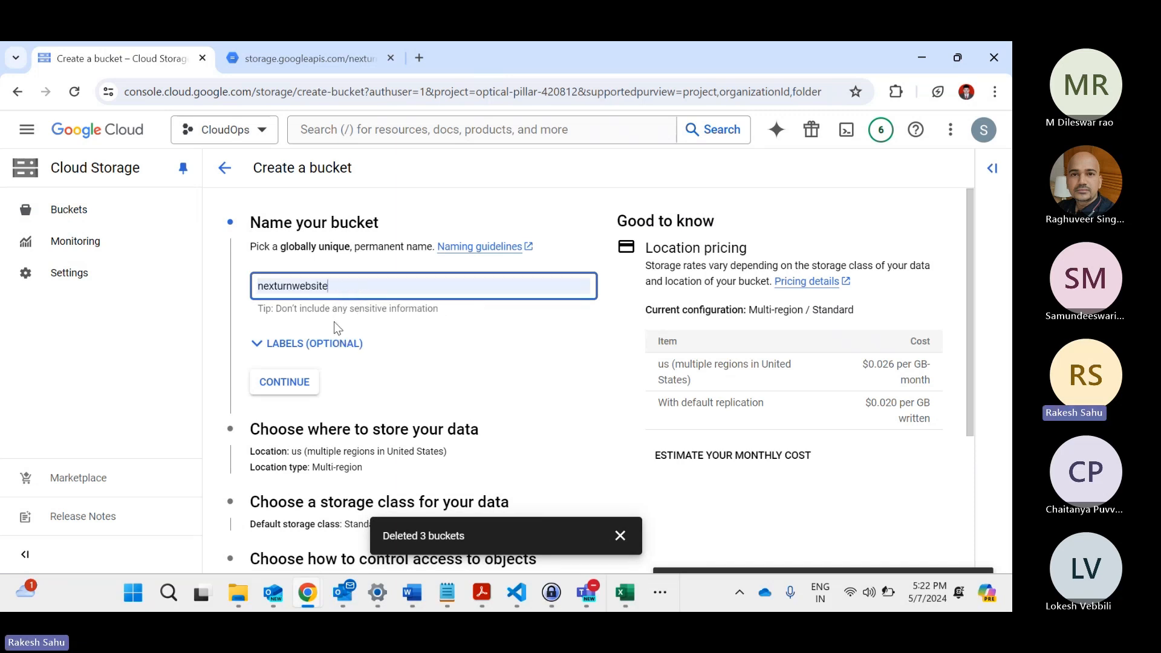
left_click(299, 385)
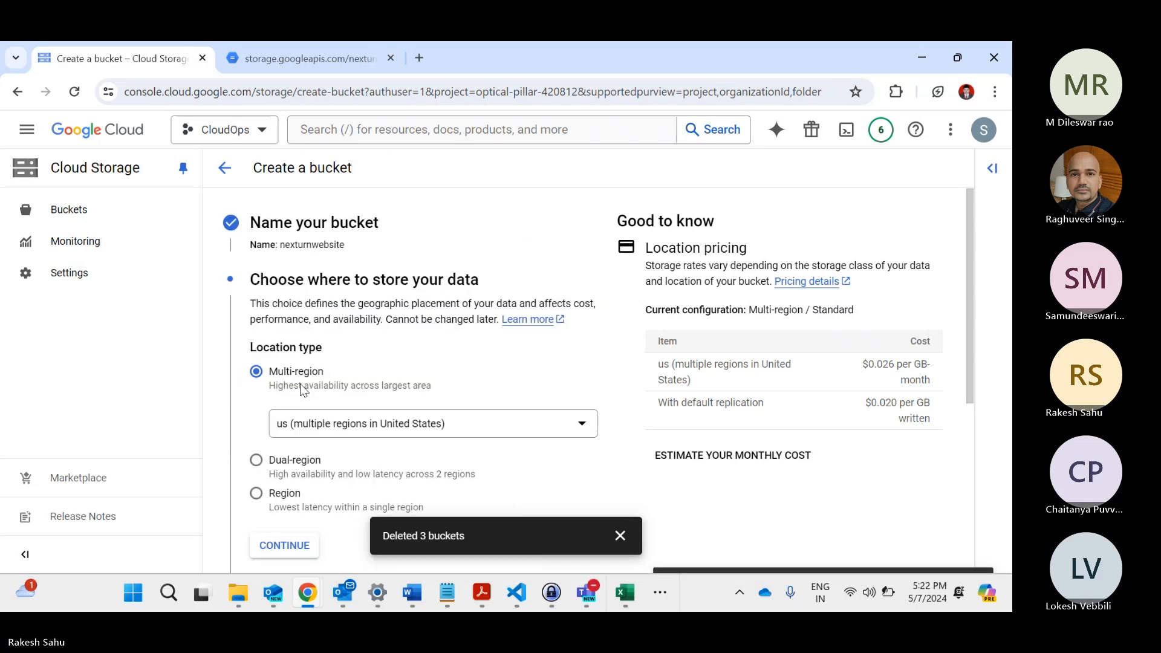
Store the new bucket's data in the single region us-east1 (South Carolina) and accept Standard as the default storage class.
scroll(300, 383, "down", 3)
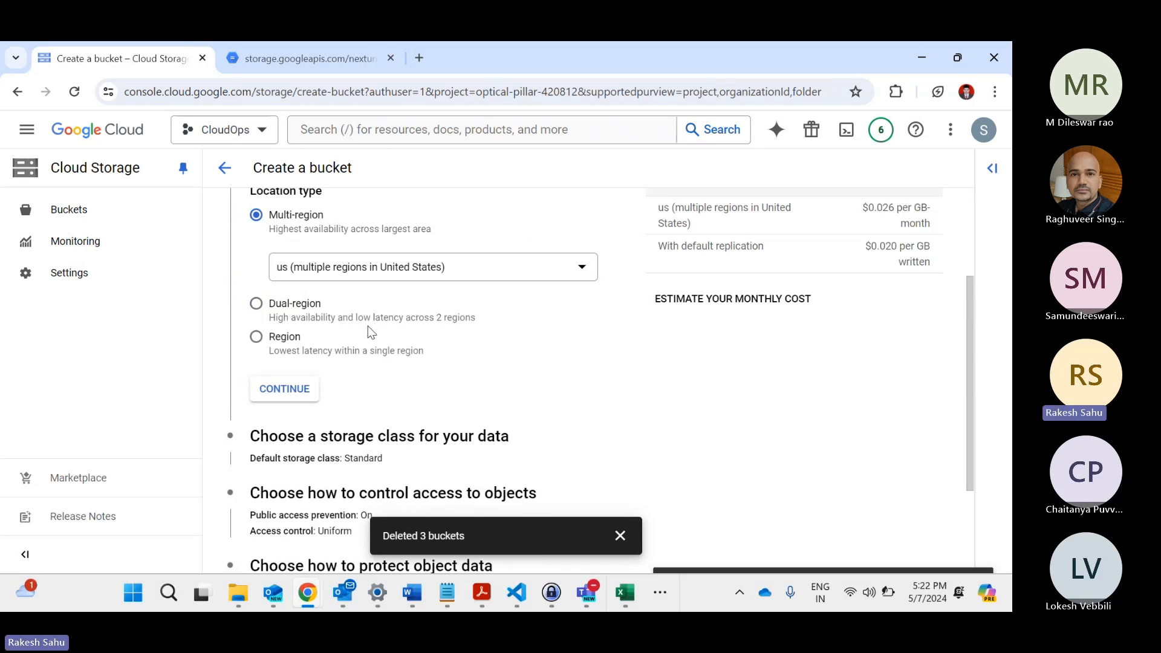
left_click(310, 334)
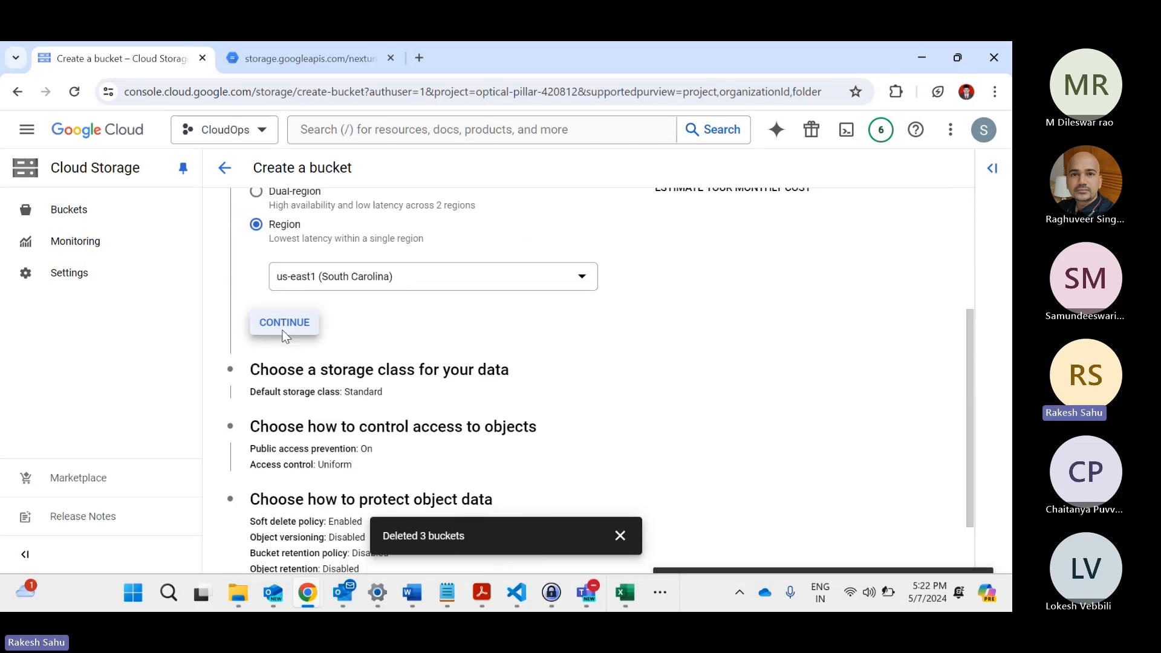
left_click(284, 324)
scroll(283, 363, "down", 3)
scroll(283, 363, "down", 3)
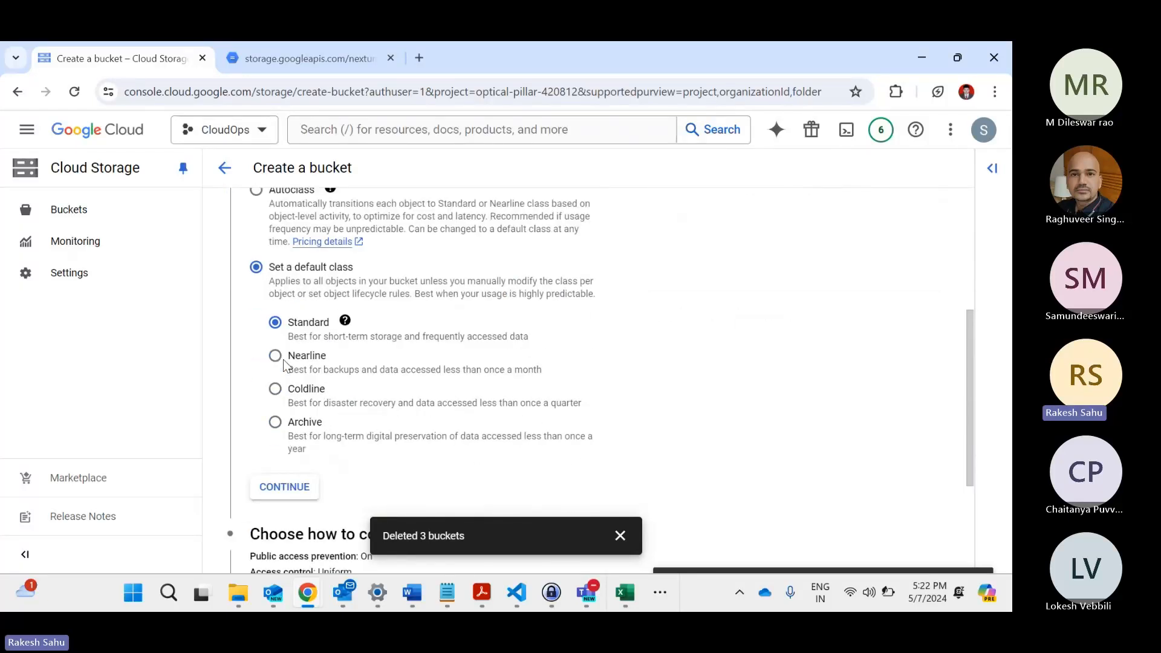
left_click(282, 385)
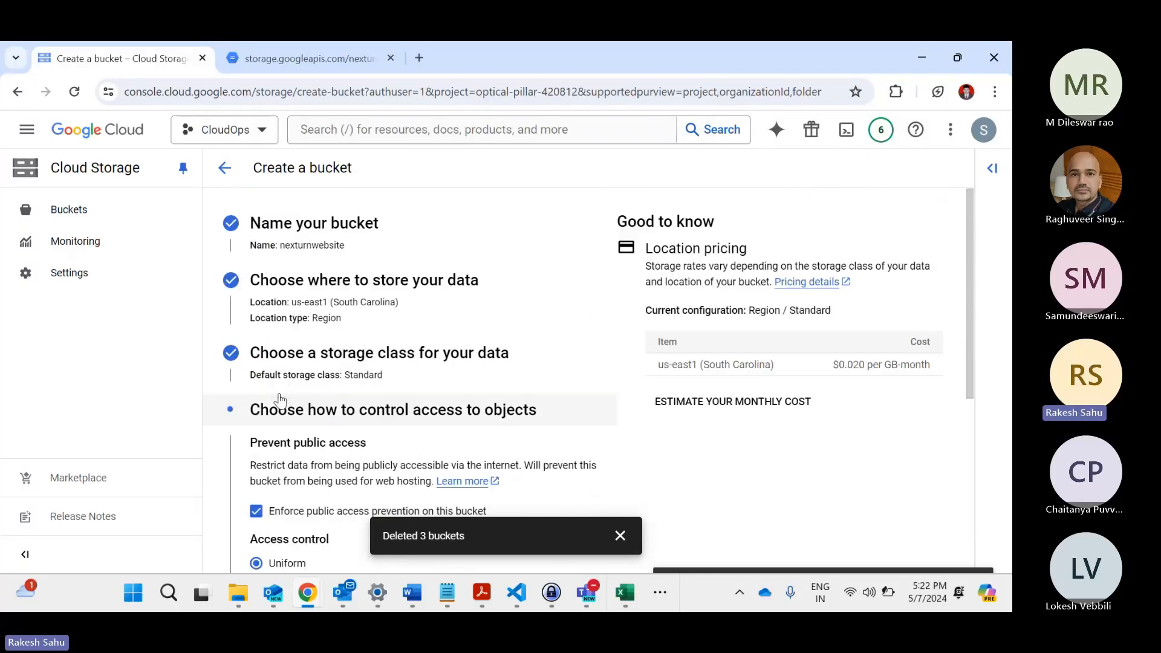
Turn off public access prevention for the new bucket and choose Fine-grained access control.
scroll(285, 363, "down", 4)
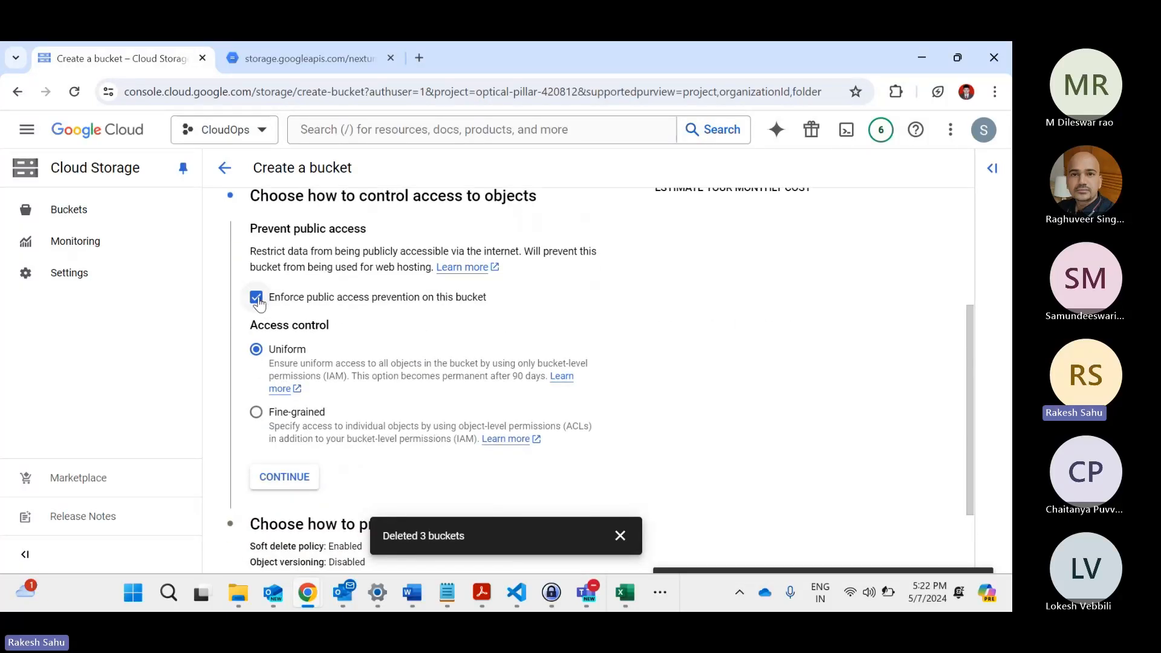
left_click(256, 298)
left_click_drag(274, 298, 455, 312)
scroll(456, 313, "down", 1)
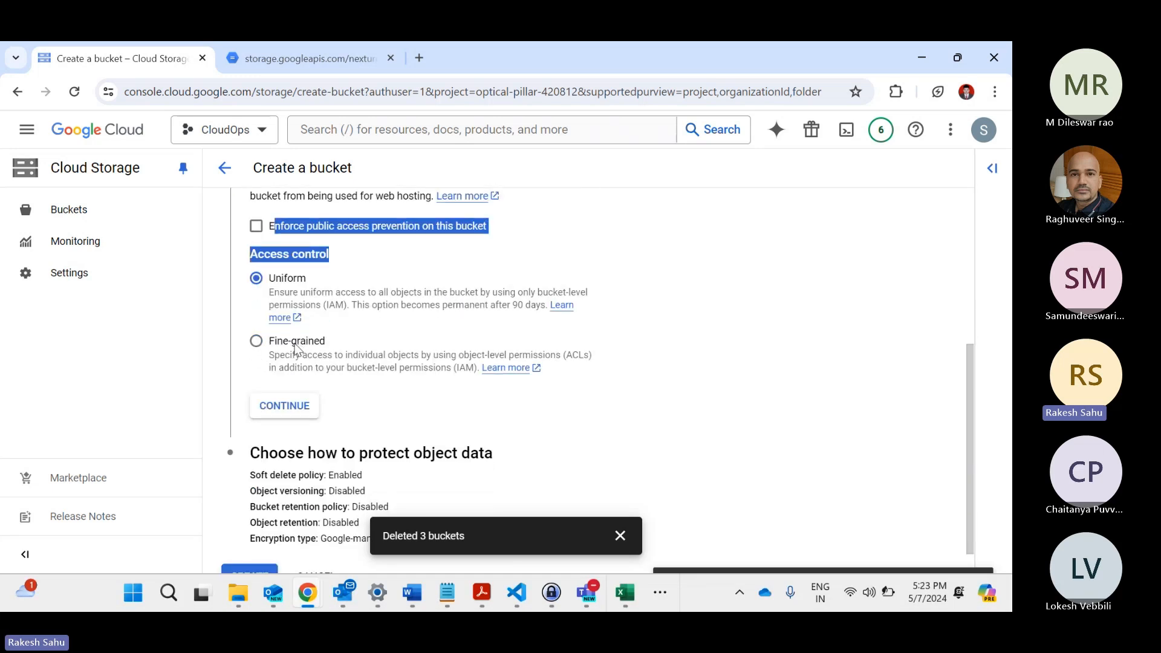
left_click(296, 344)
scroll(295, 349, "down", 1)
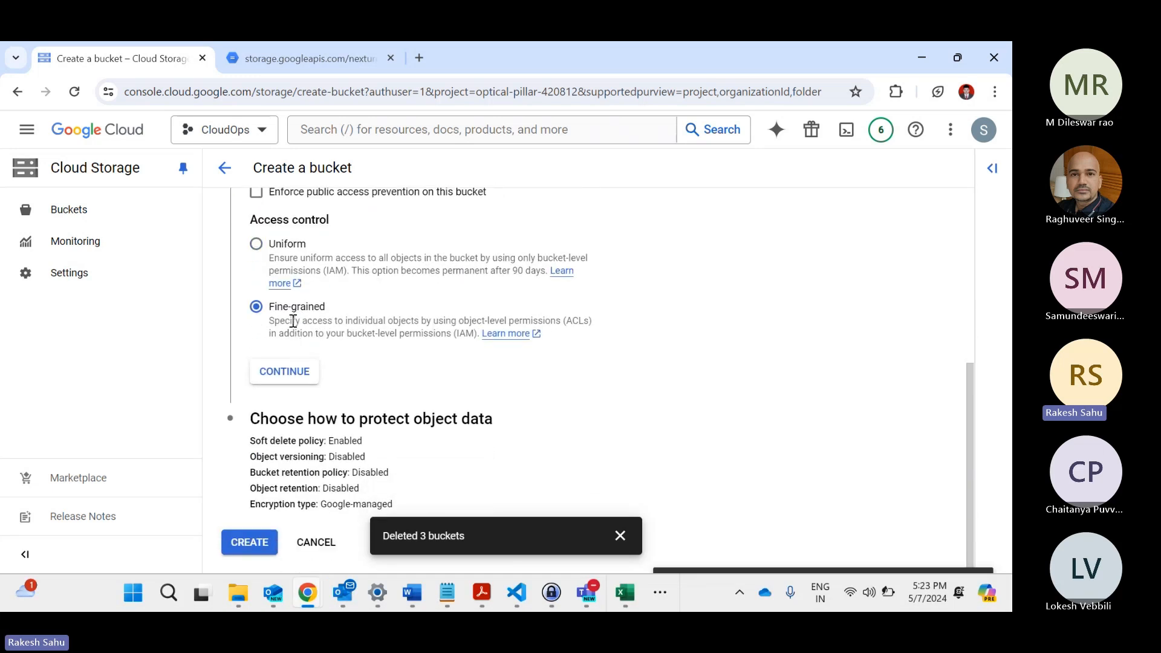
Turn off the soft delete policy, keep the Google-managed encryption key, and create the nexturnwebsite bucket.
left_click(294, 373)
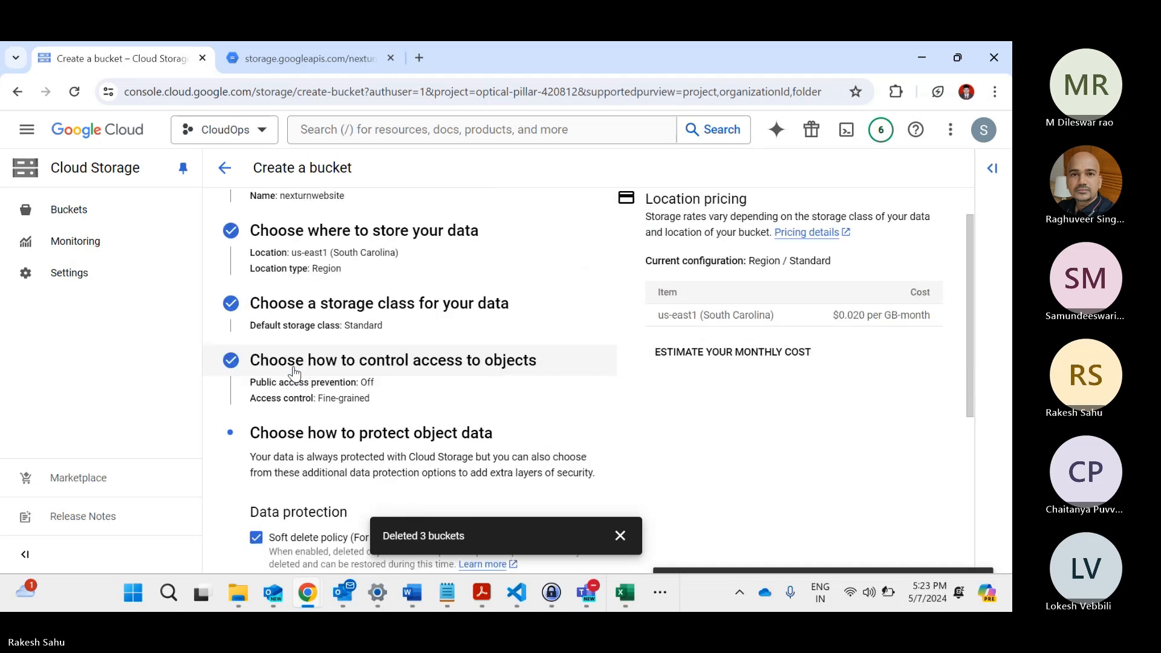
scroll(295, 373, "down", 4)
left_click(314, 302)
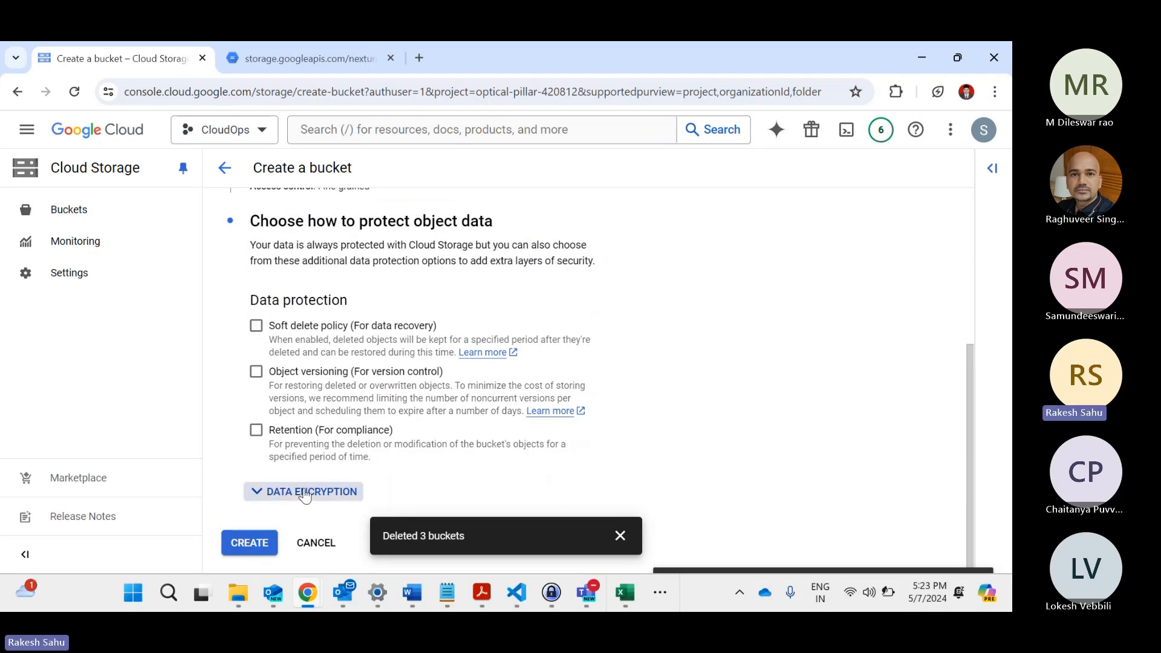
left_click(304, 493)
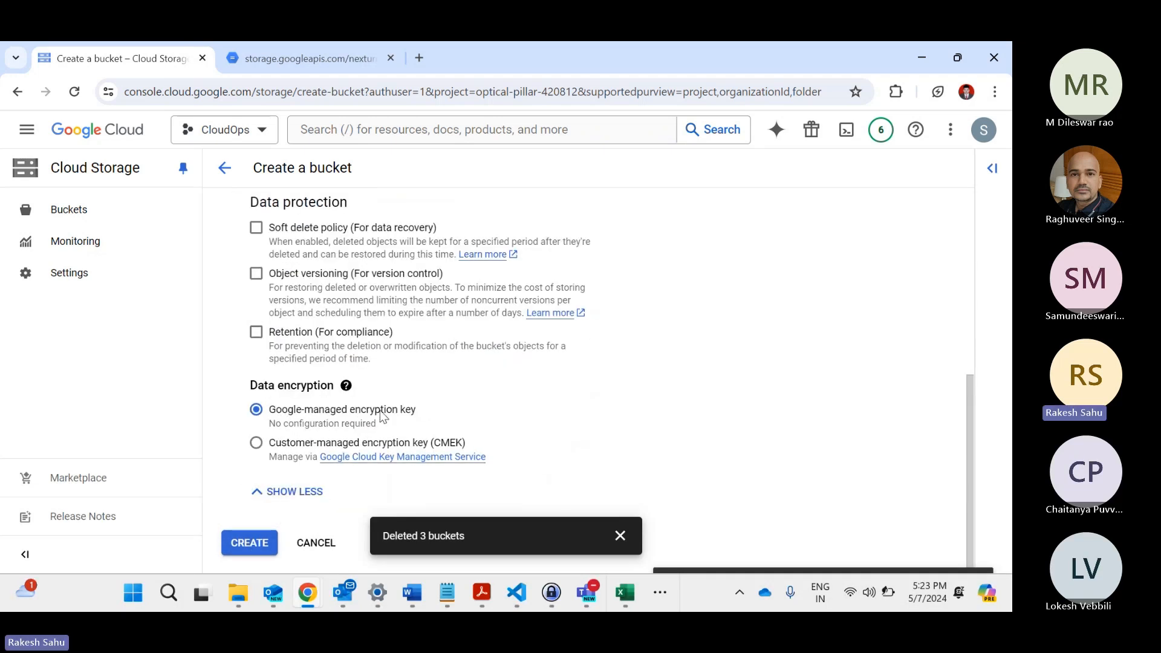
left_click(242, 544)
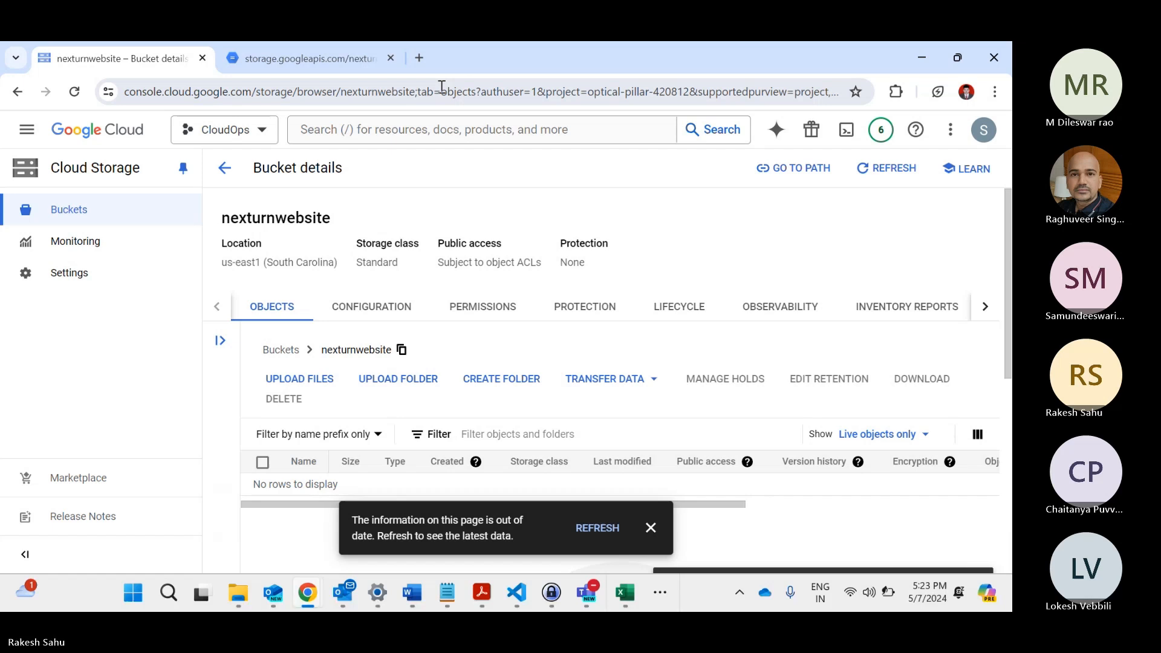
Upload Index.html from the Downloads folder to the nexturnwebsite bucket.
left_click(402, 69)
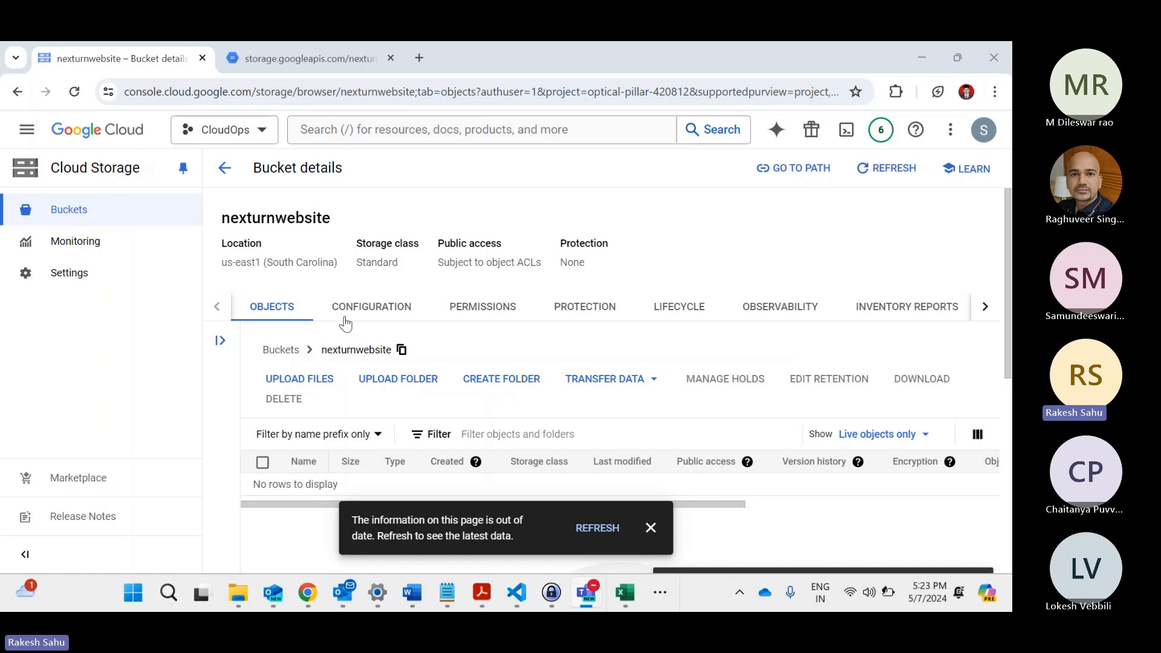
left_click(319, 381)
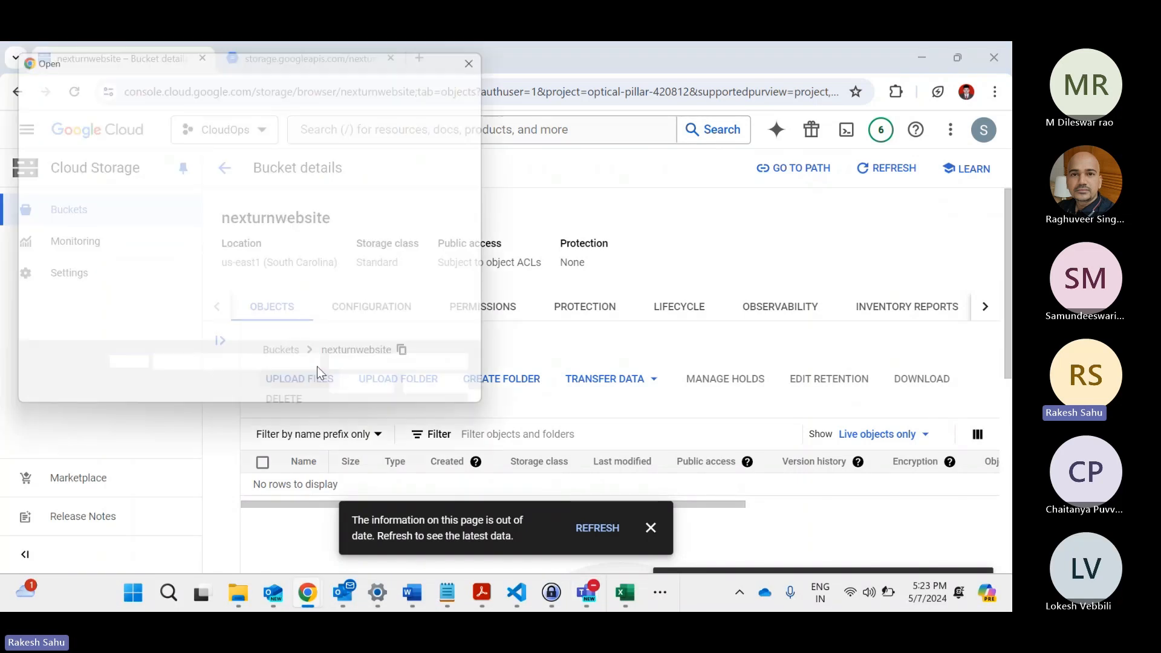
left_click(213, 273)
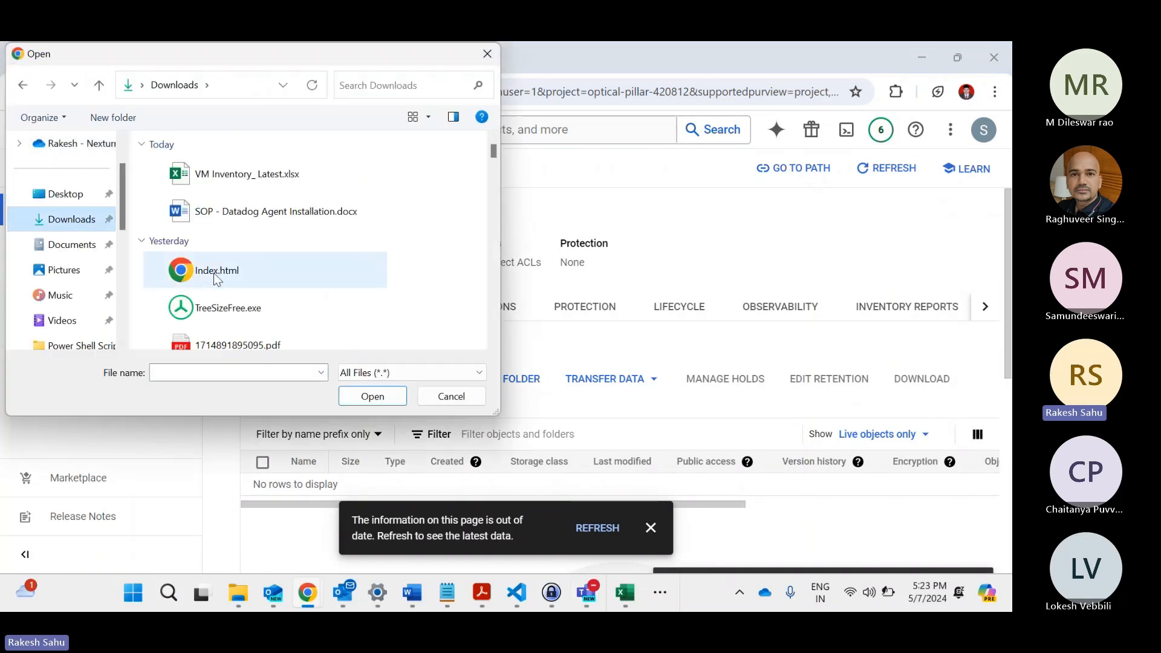
left_click(368, 391)
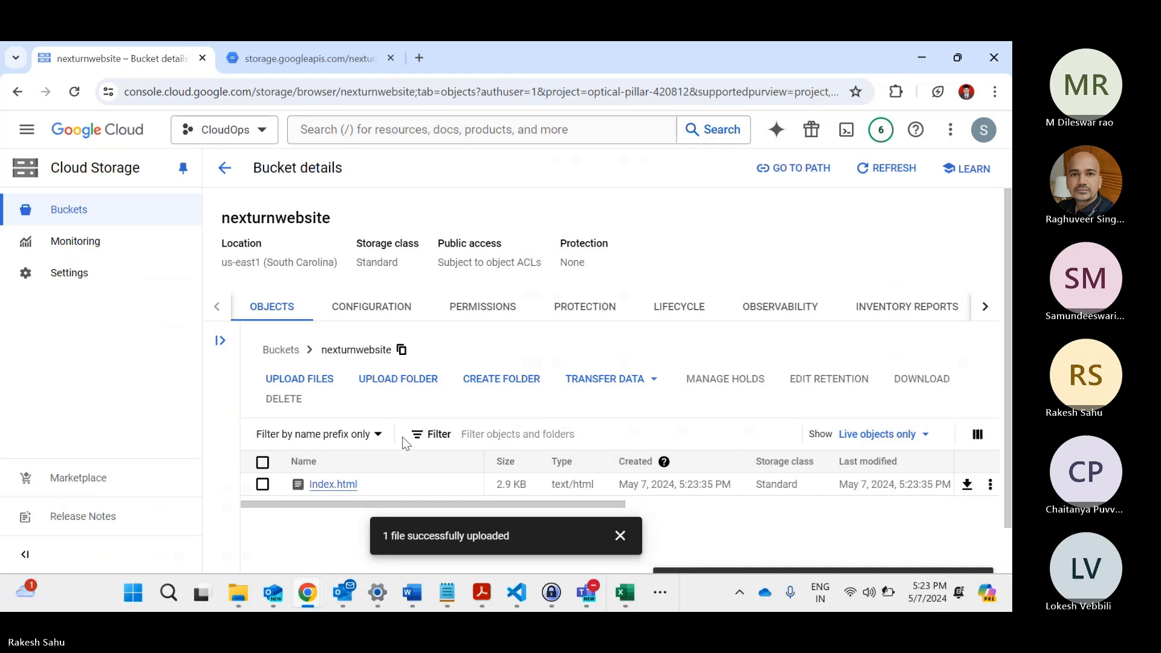
Return to the bucket list, open the permissions of nexturnwebsite, and add allUsers as a new principal.
left_click(95, 215)
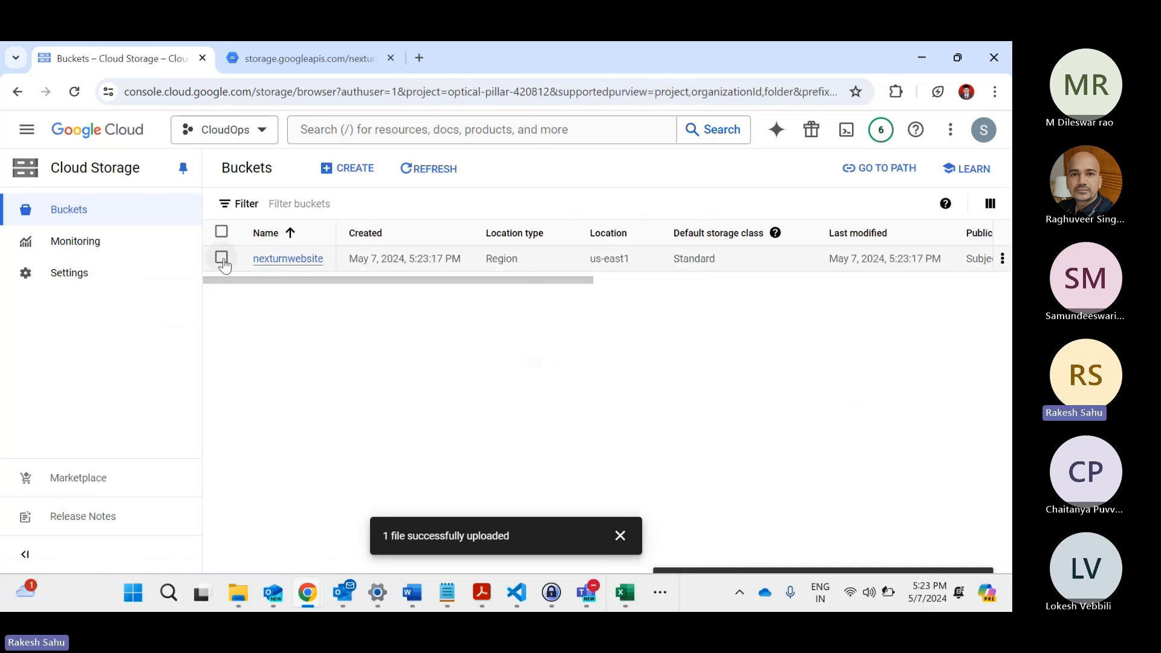
left_click(221, 261)
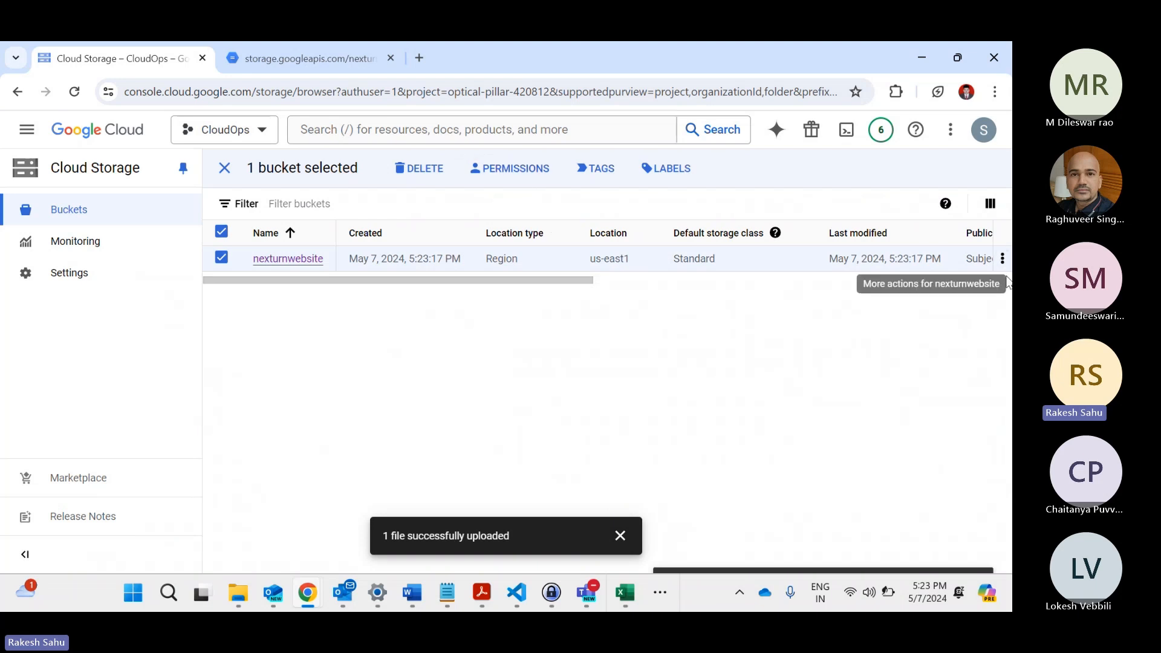
left_click(535, 175)
scroll(786, 375, "down", 2)
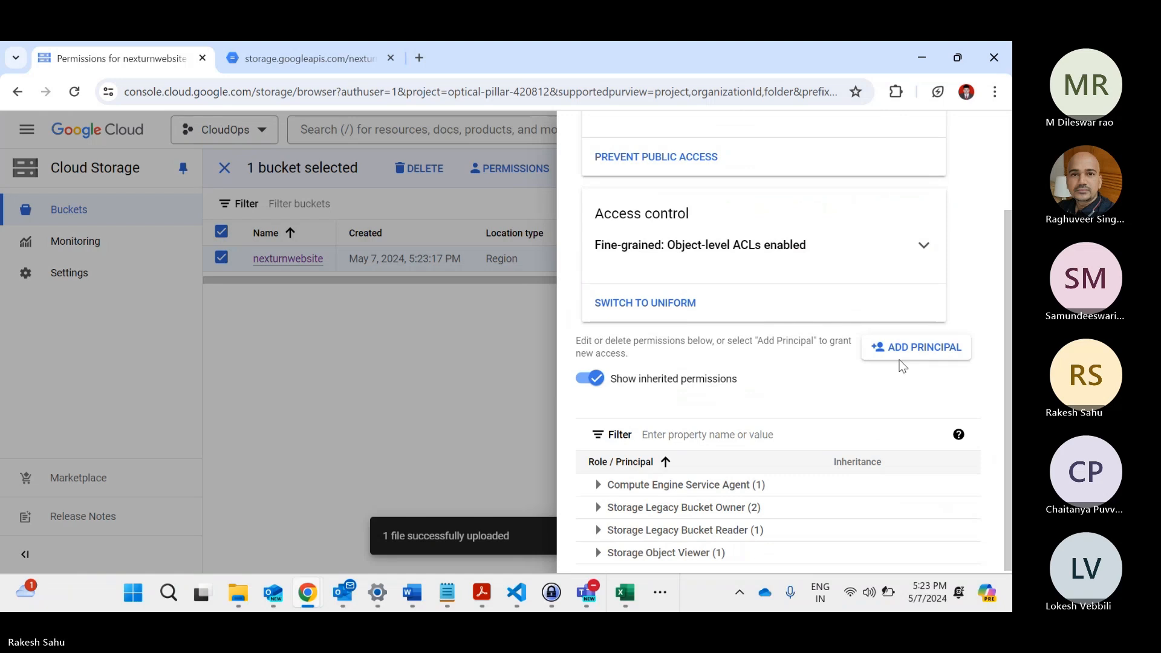
triple_click(899, 361)
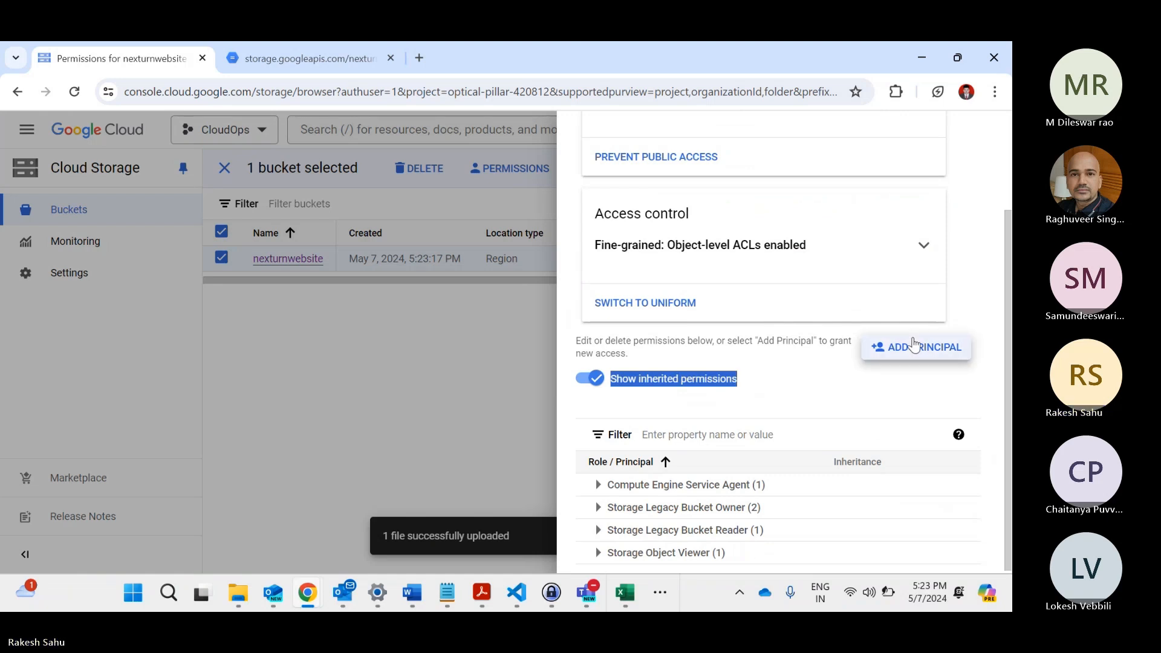
left_click(914, 346)
left_click(430, 387)
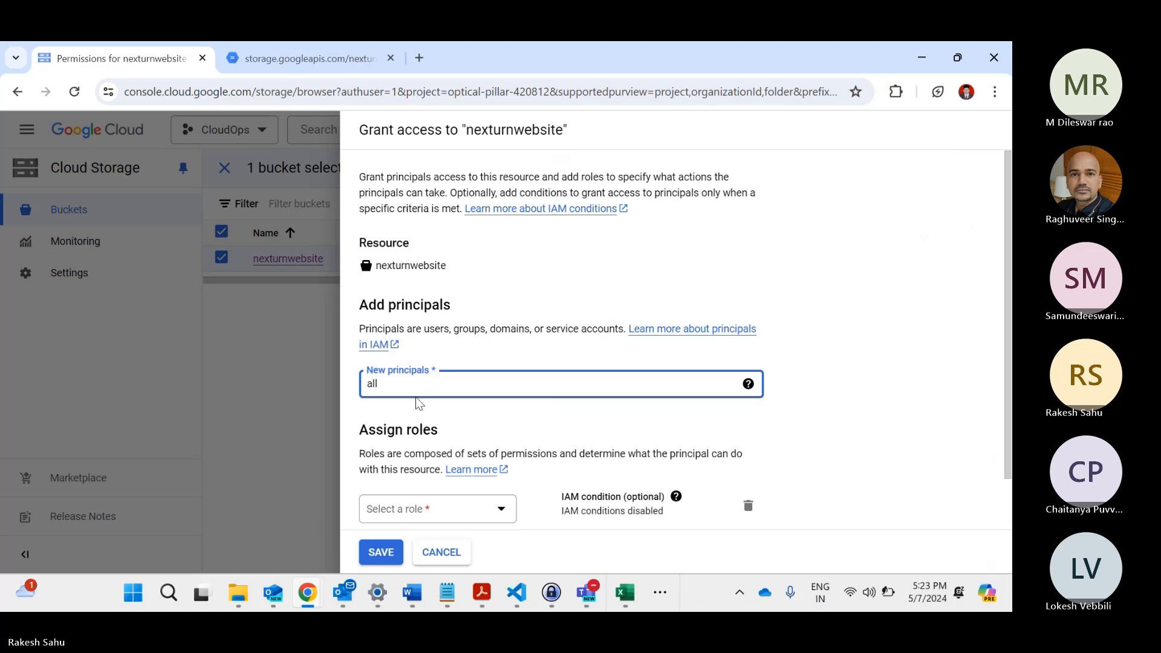
type("all")
left_click(403, 417)
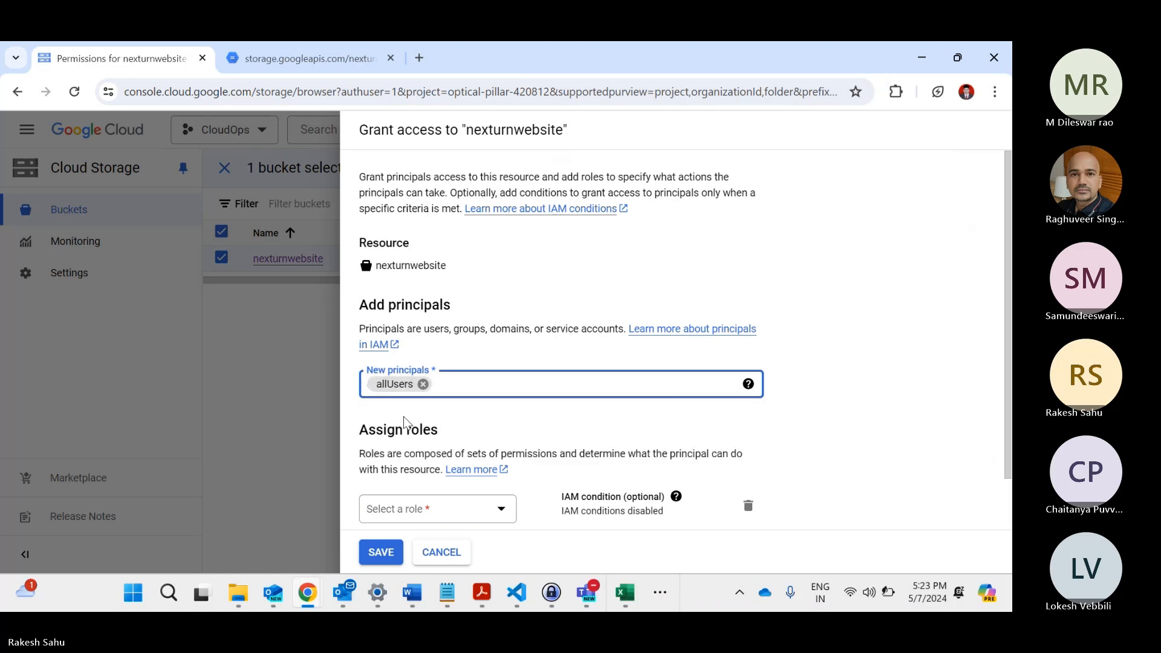
Assign allUsers the Storage Object Viewer role, save while allowing public access, and close the bucket permissions.
left_click(450, 520)
type("viw")
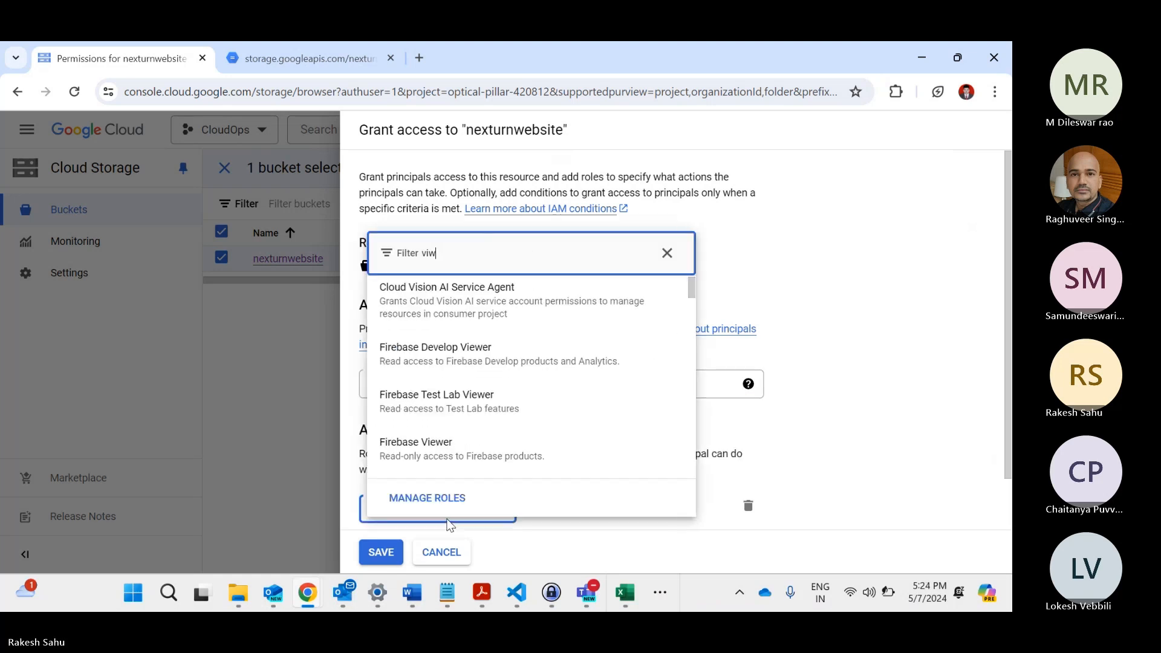
key("BackSpace")
type("e")
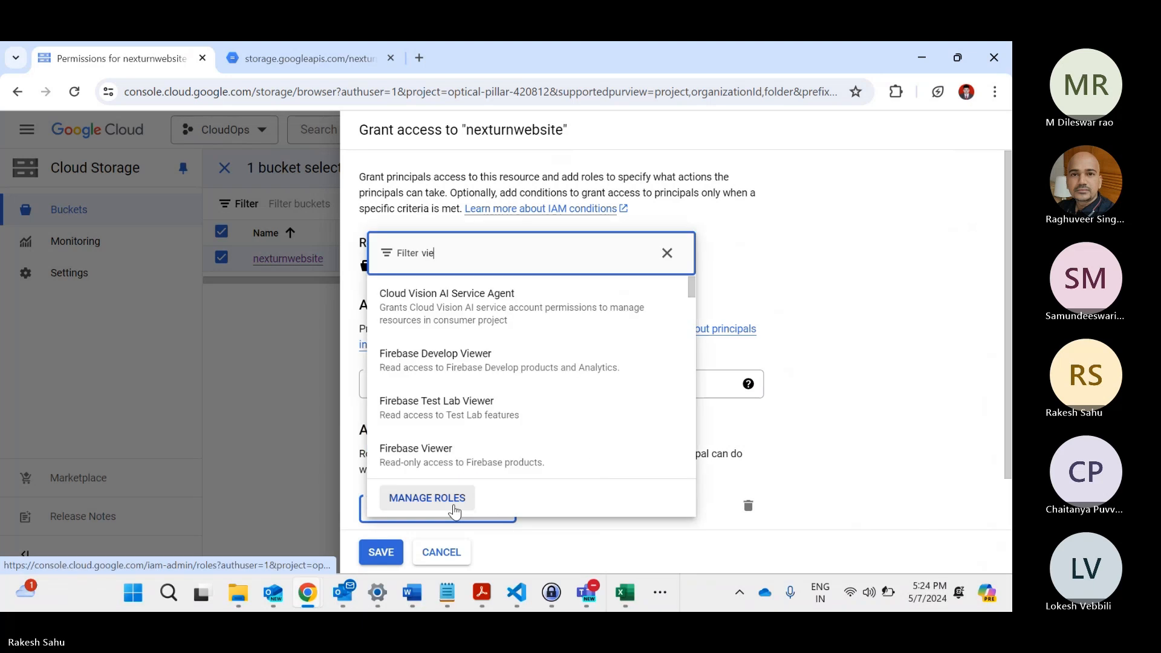
type("w")
scroll(477, 410, "down", 2)
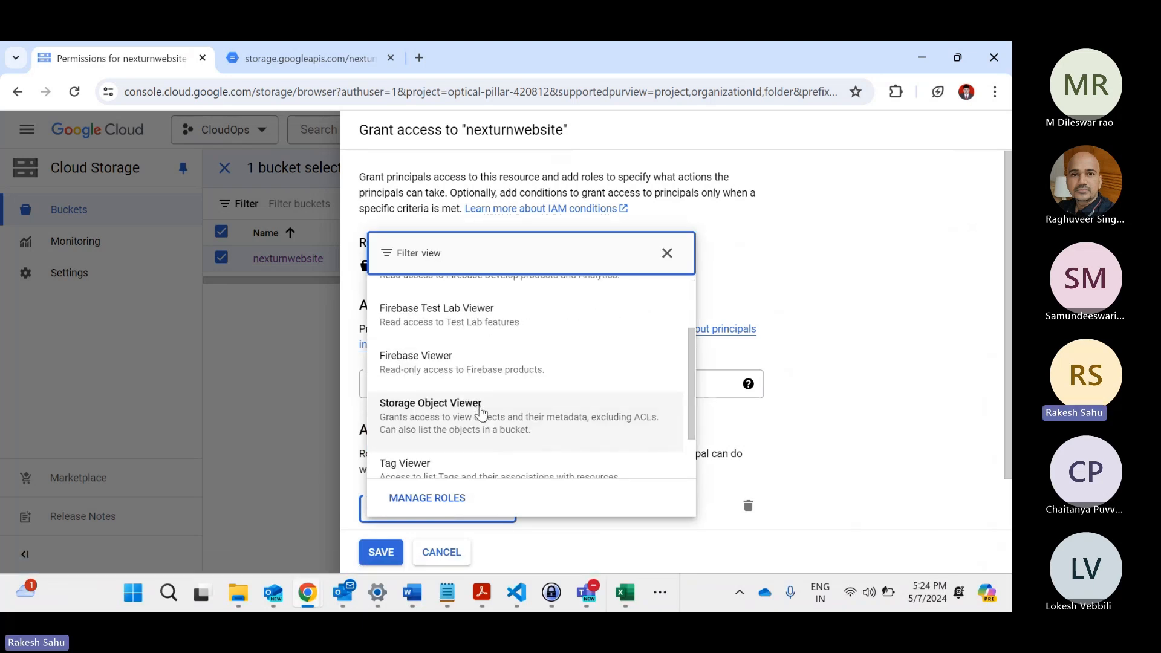
scroll(481, 411, "down", 1)
left_click(479, 410)
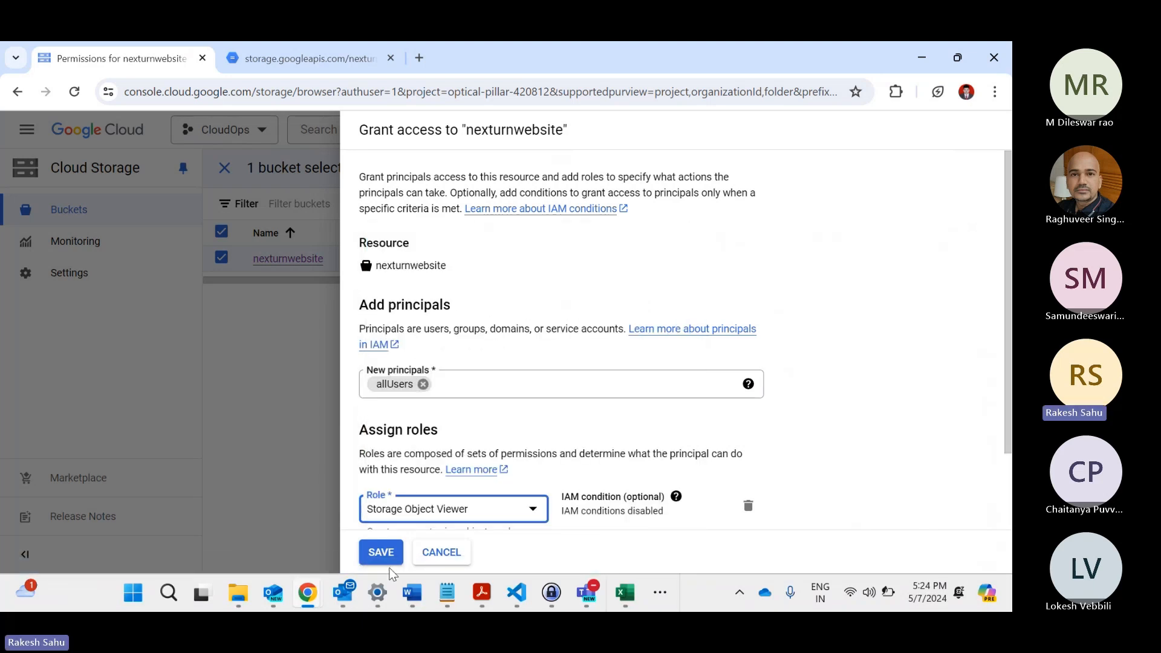
scroll(422, 459, "down", 2)
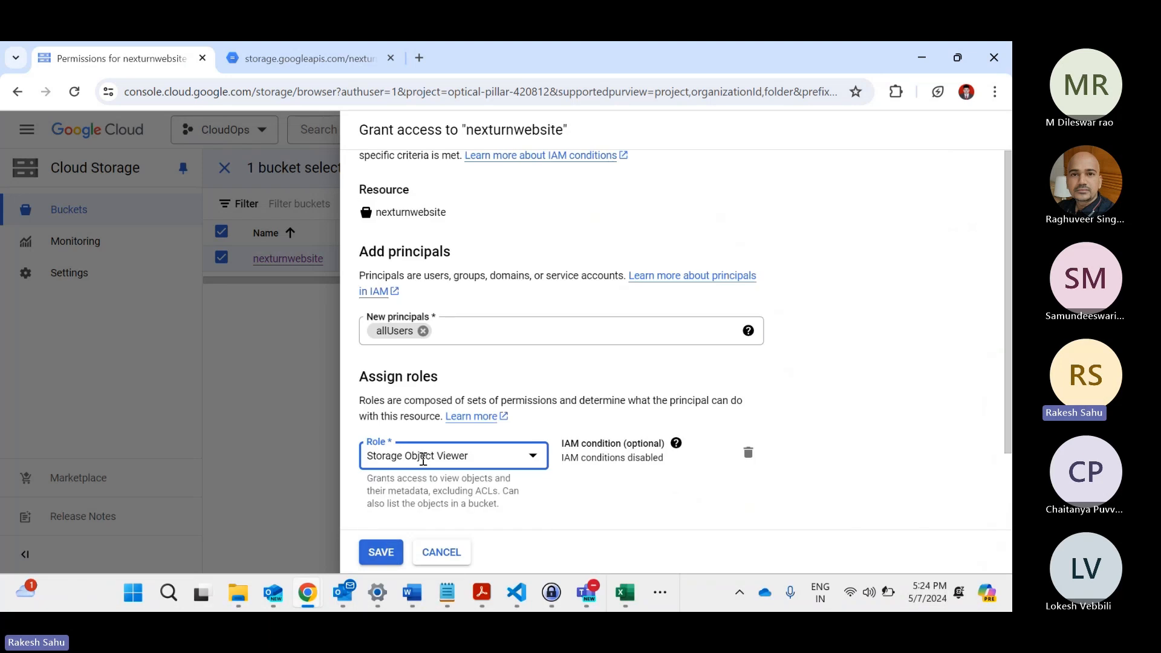
left_click(380, 552)
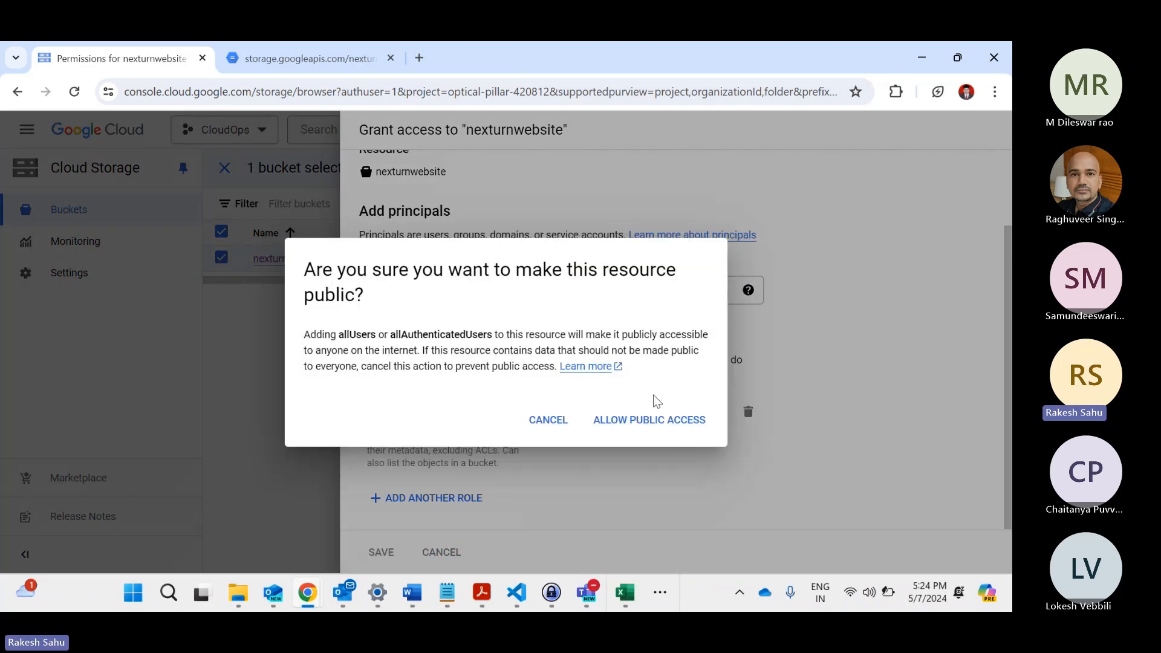
left_click(644, 421)
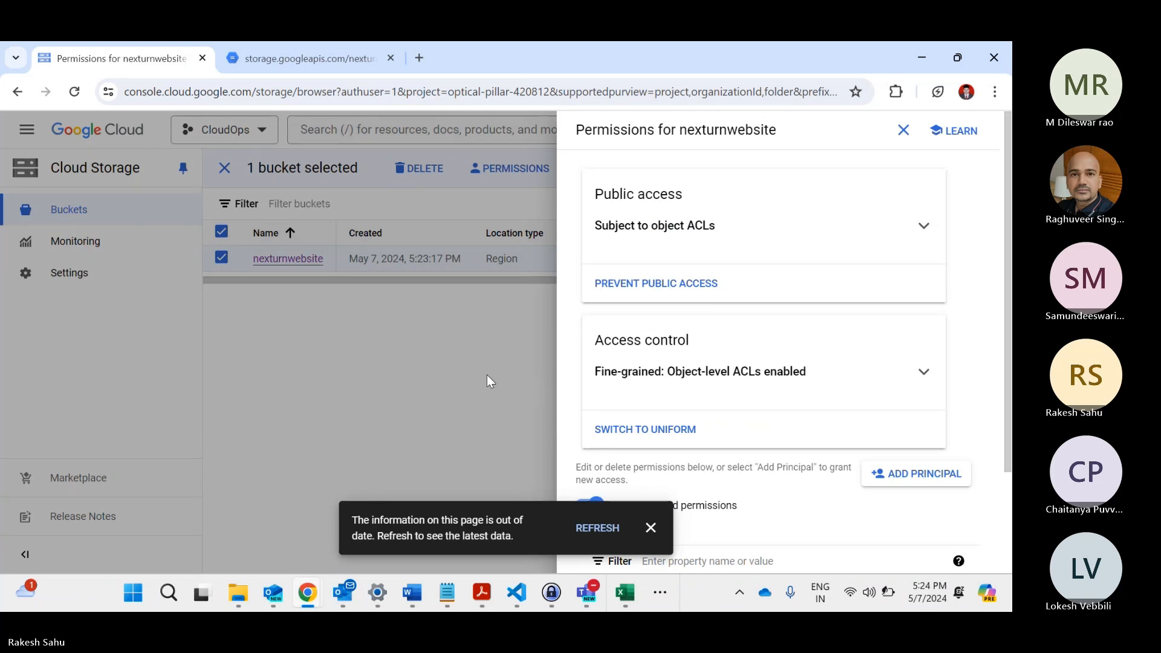
left_click(481, 378)
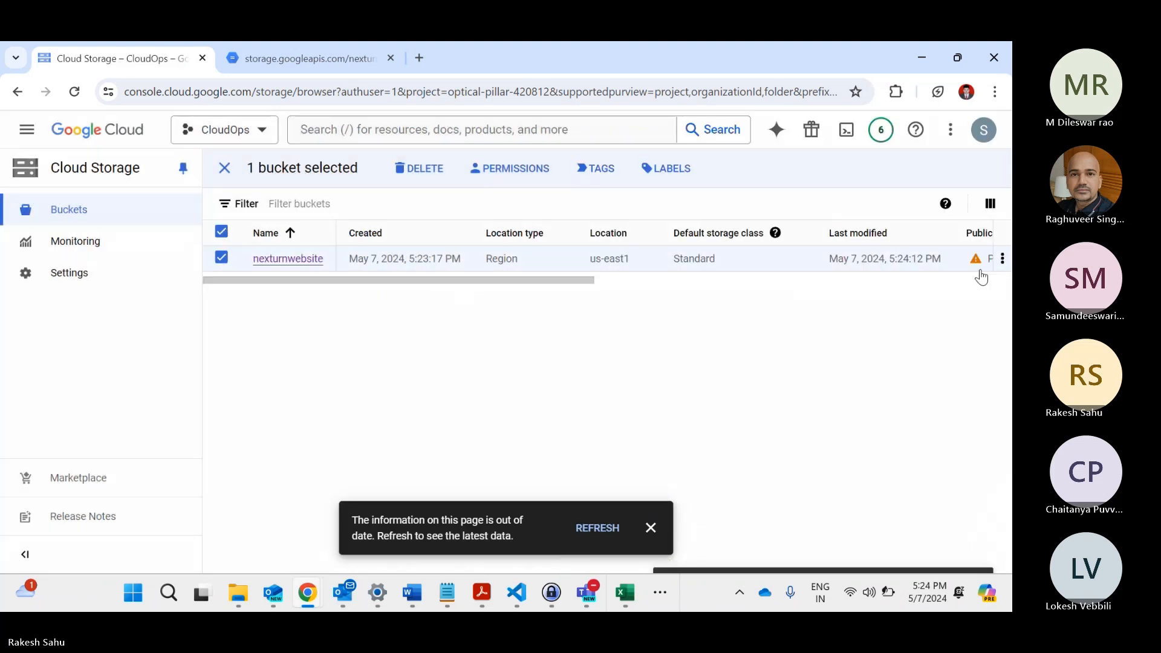
left_click(1003, 258)
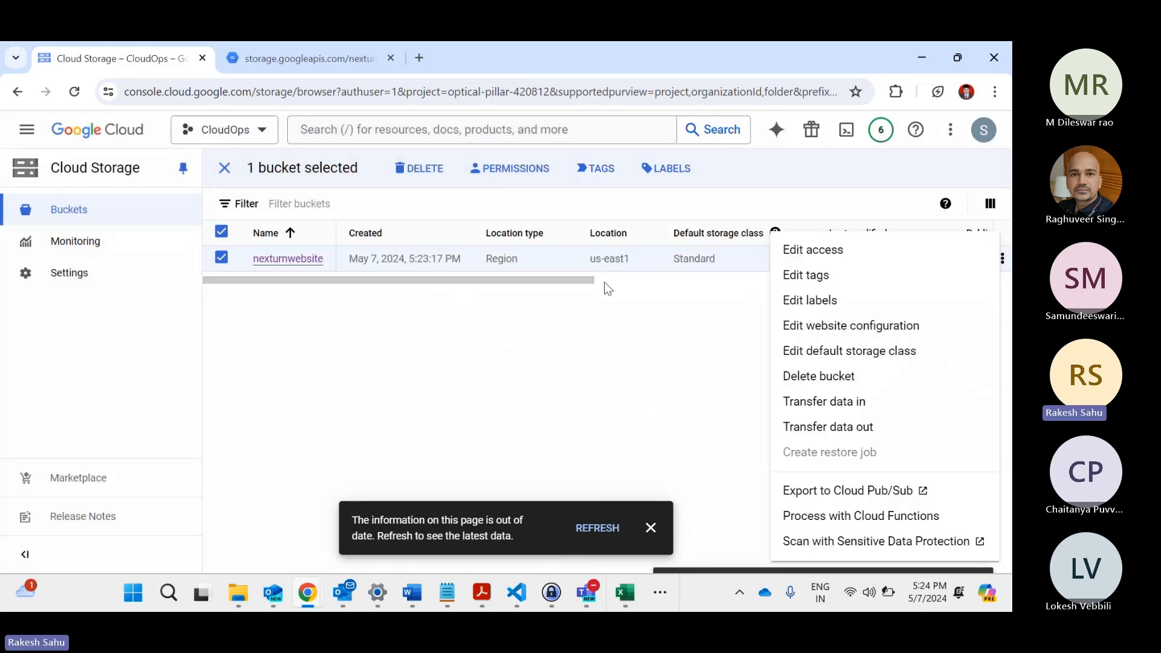
left_click(299, 266)
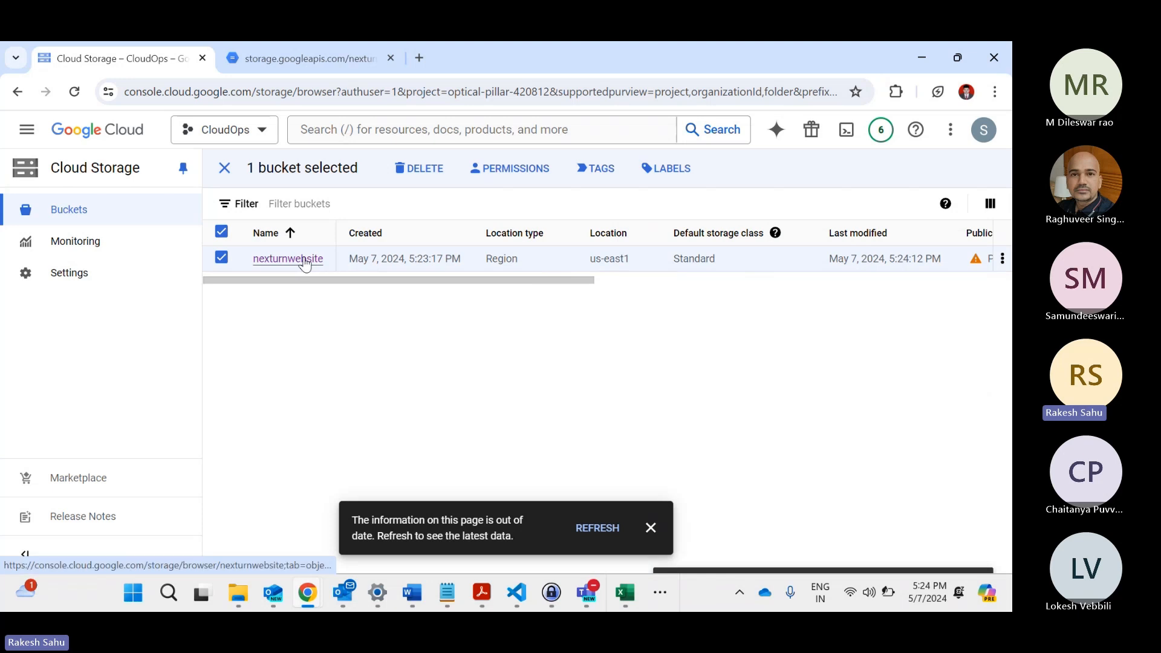
left_click(304, 260)
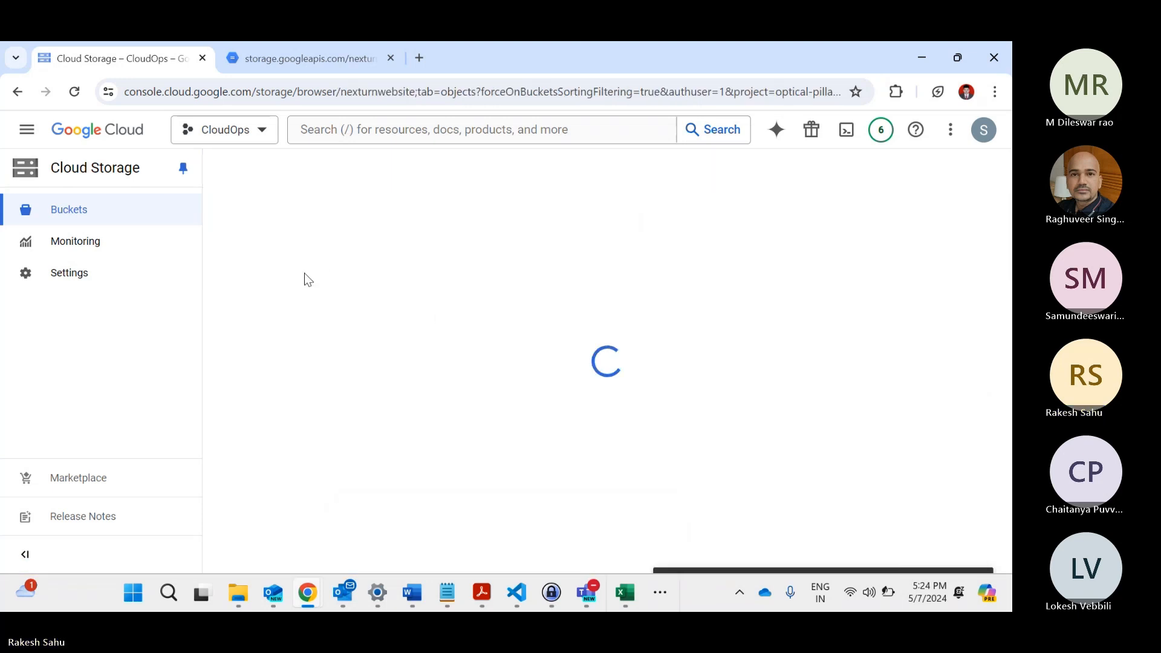
left_click(70, 208)
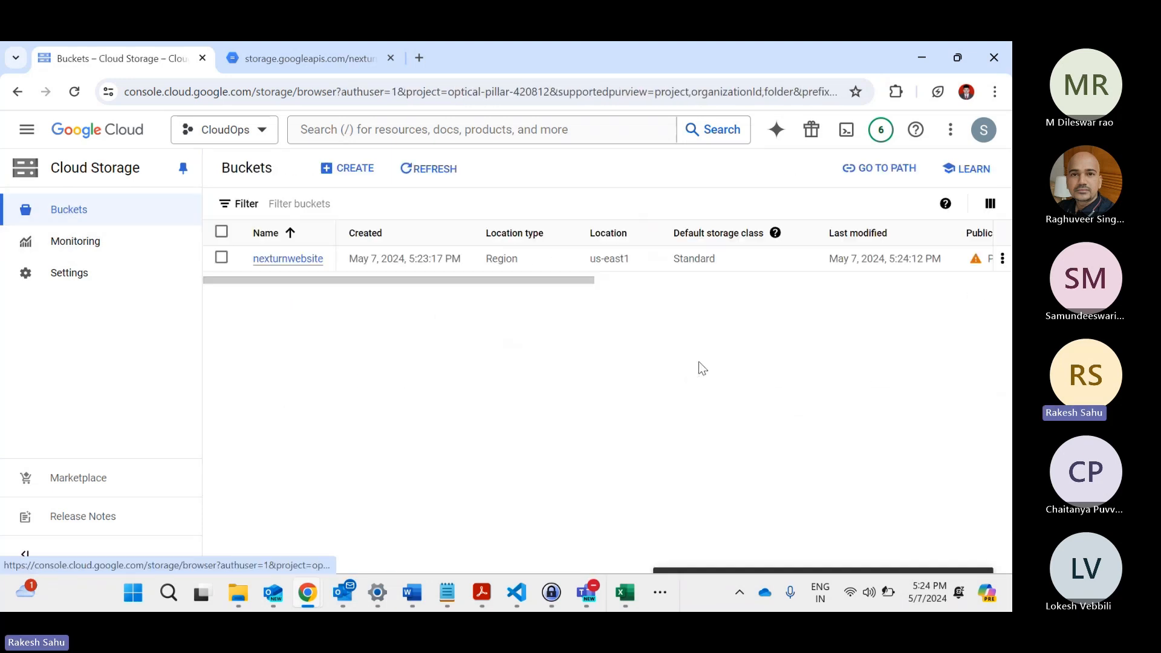
Edit the website configuration of nexturnwebsite, set the main page suffix to index.html, and save it.
left_click(1001, 258)
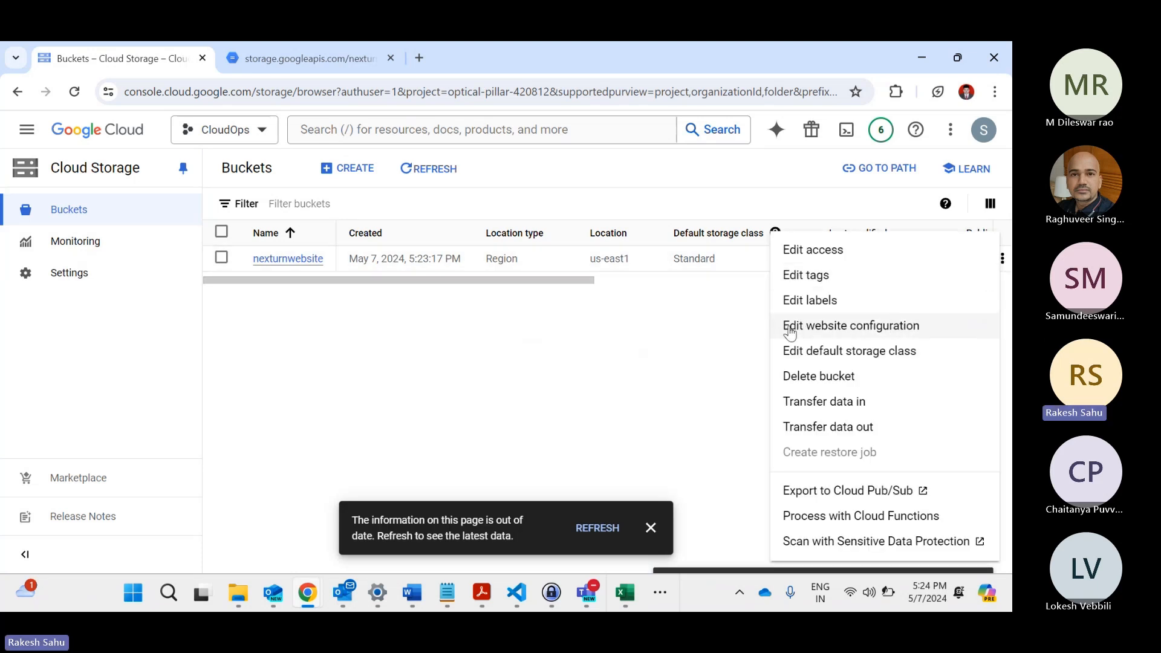
left_click(842, 327)
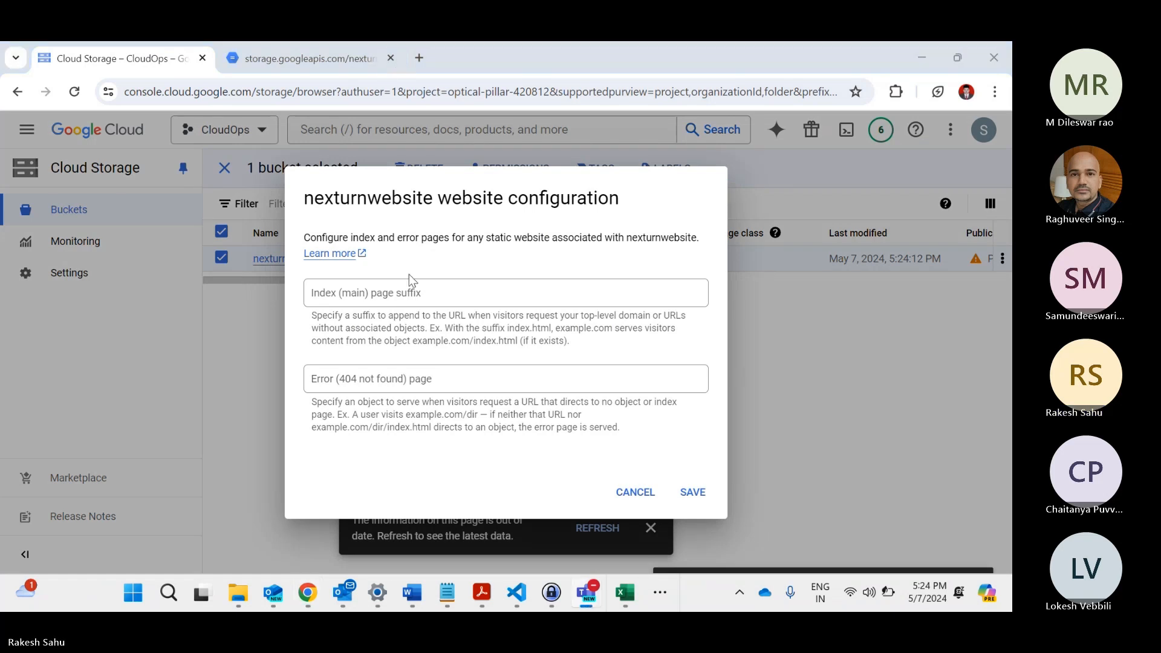
left_click(404, 291)
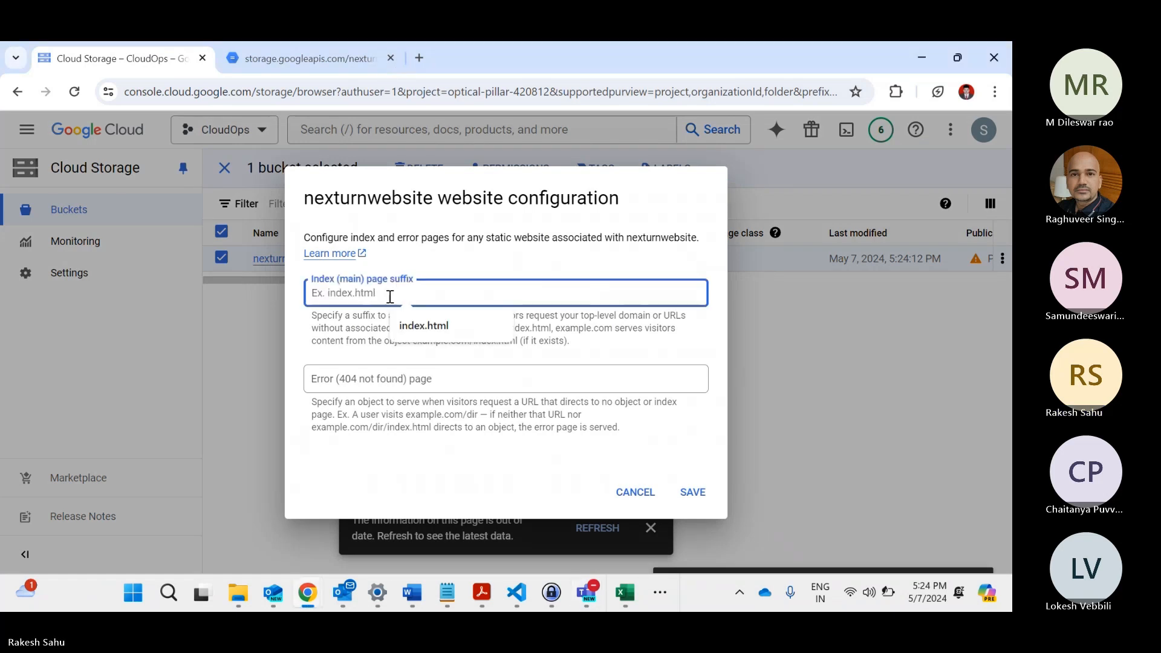
left_click(423, 325)
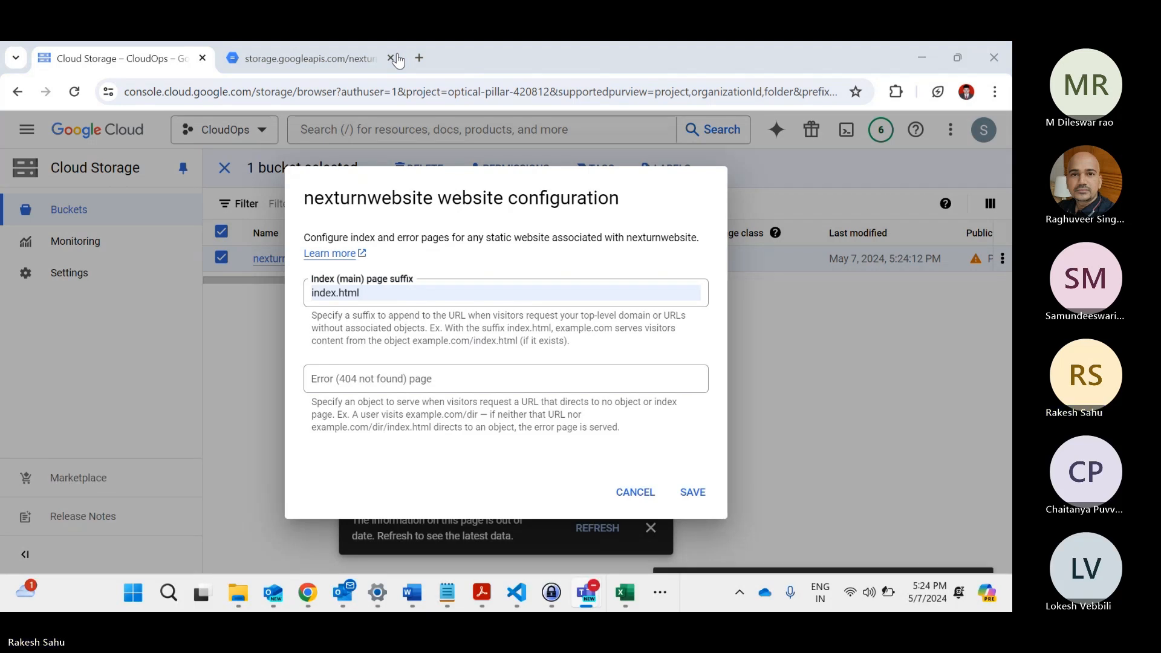
left_click(690, 493)
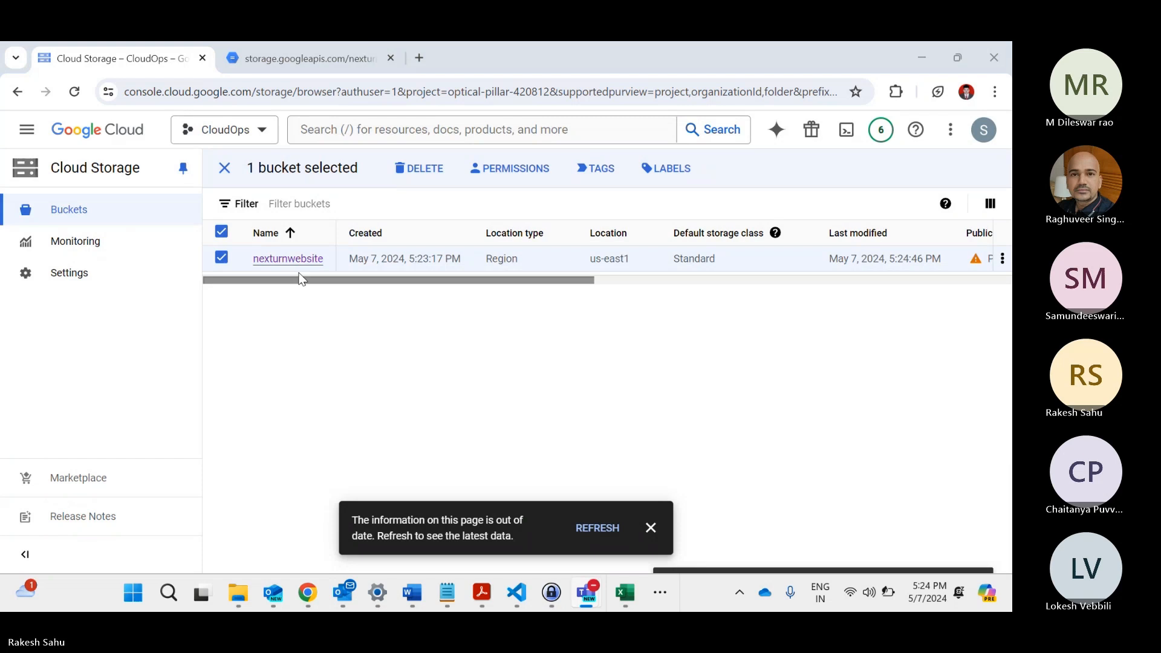
Open the nexturnwebsite bucket and copy the public URL of Index.html.
left_click(289, 259)
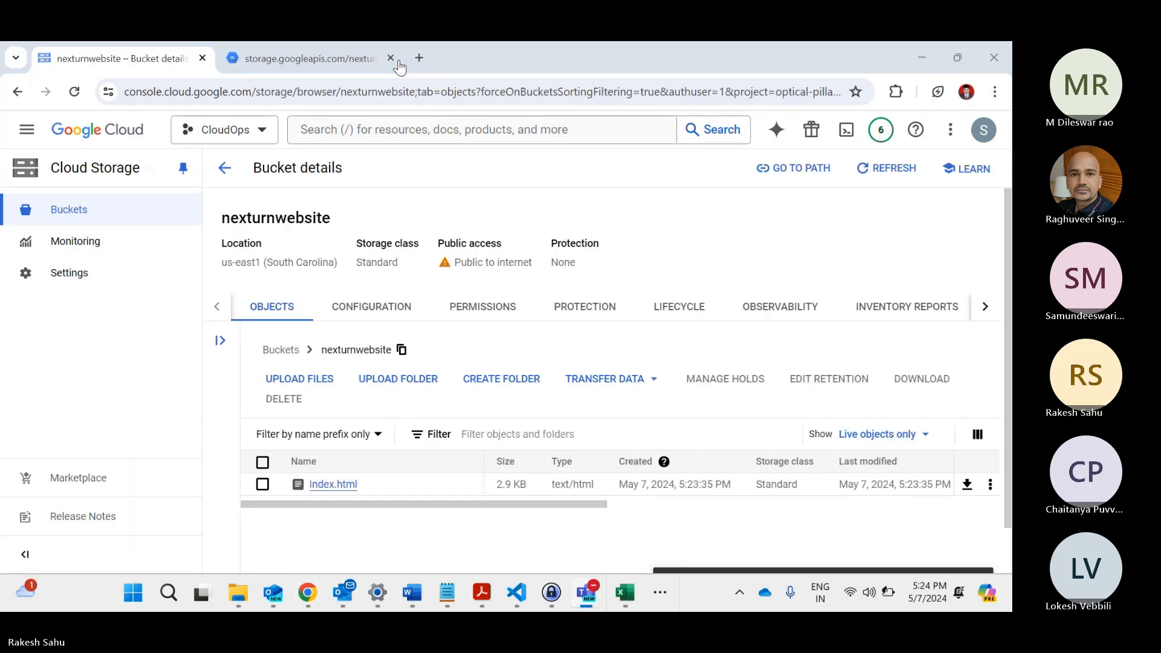
left_click(642, 504)
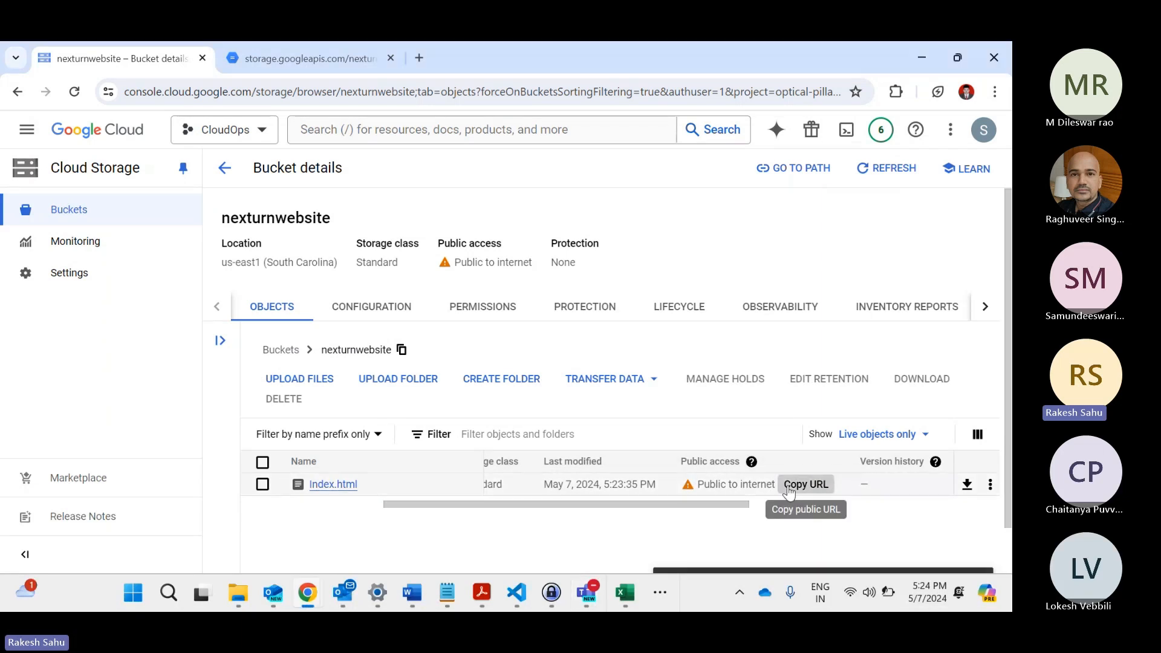
left_click(807, 484)
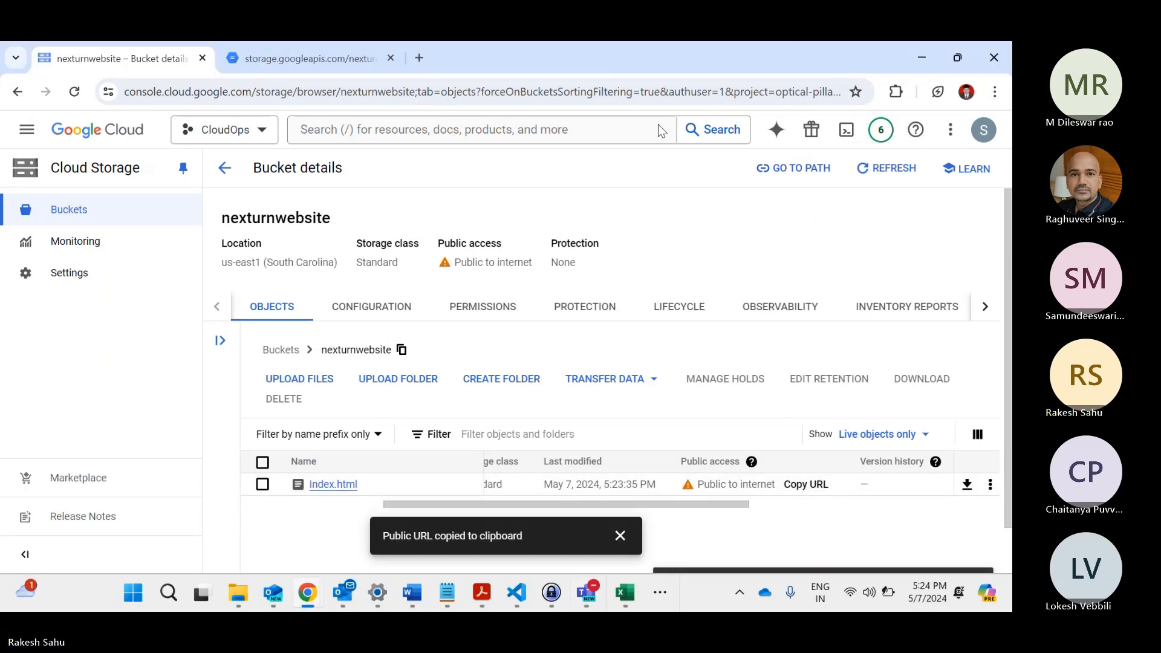
Move the console window aside and load the copied public URL in a new tab of the other browser window.
left_click_drag(835, 59, 816, 281)
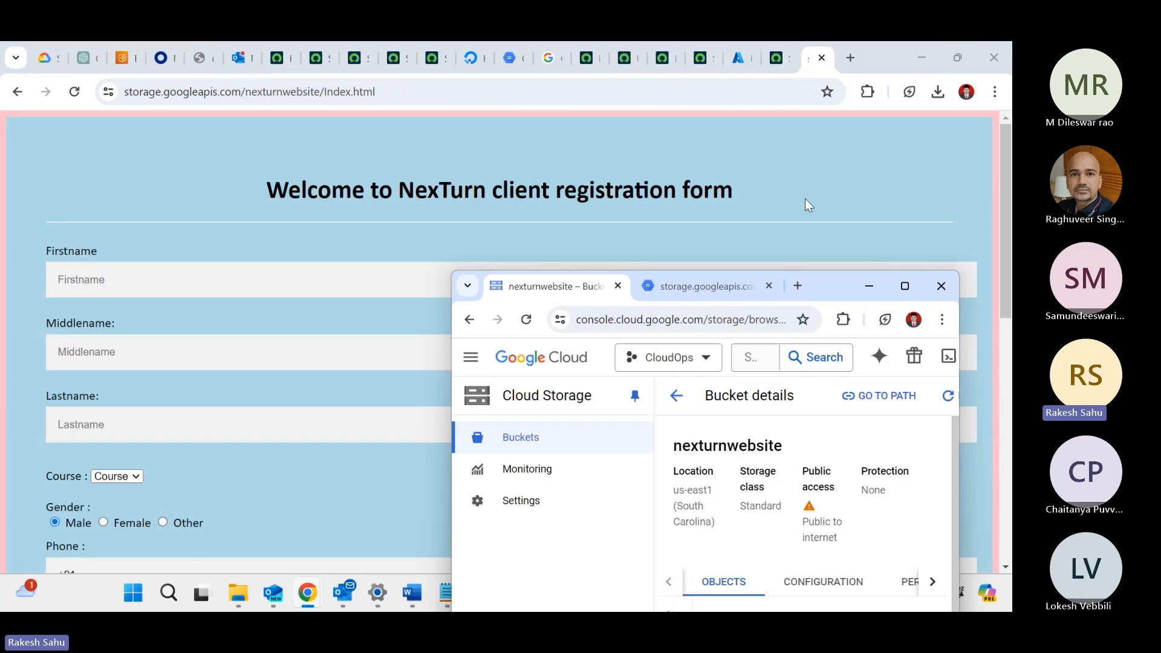
left_click(854, 53)
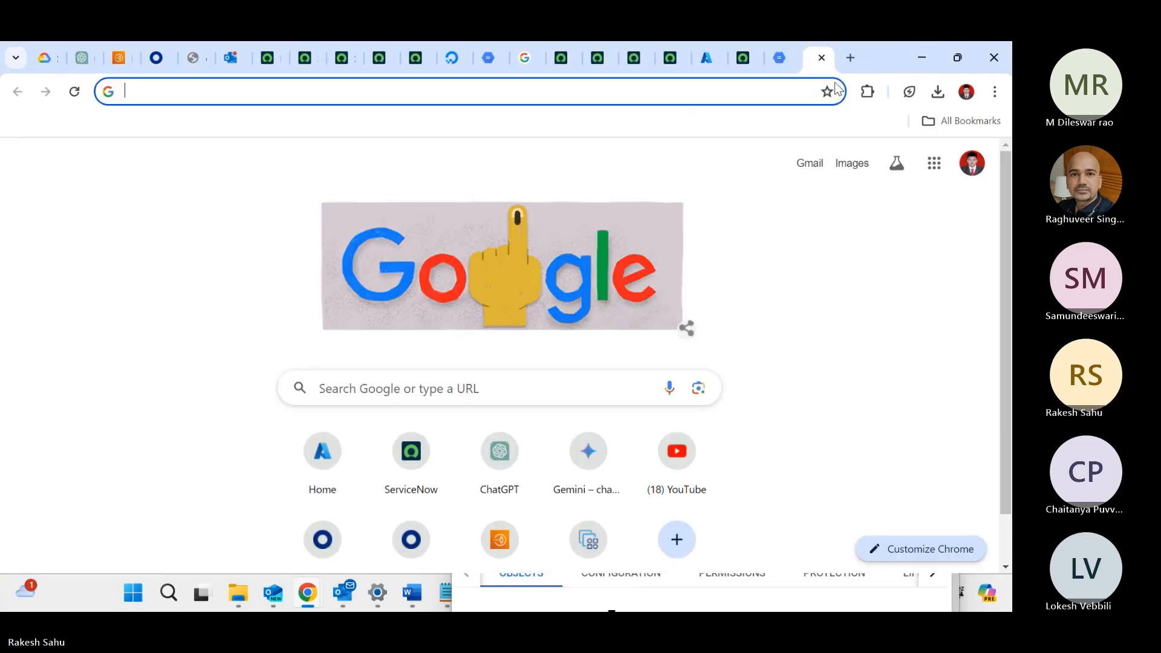
key("ctrl+v")
key("Return")
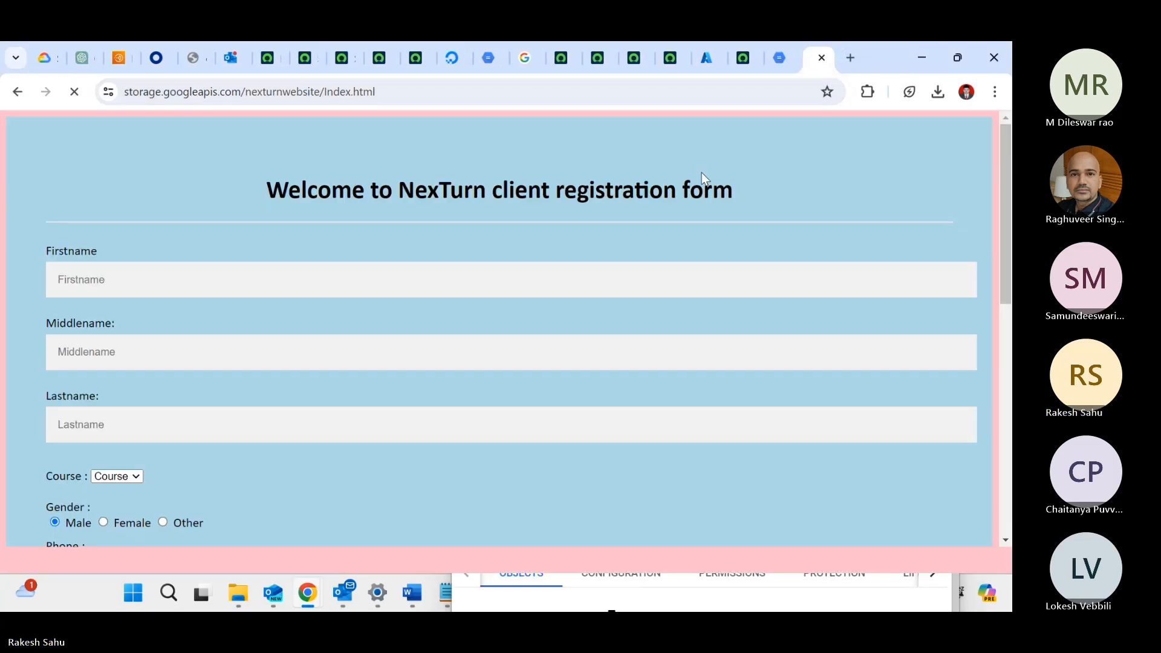